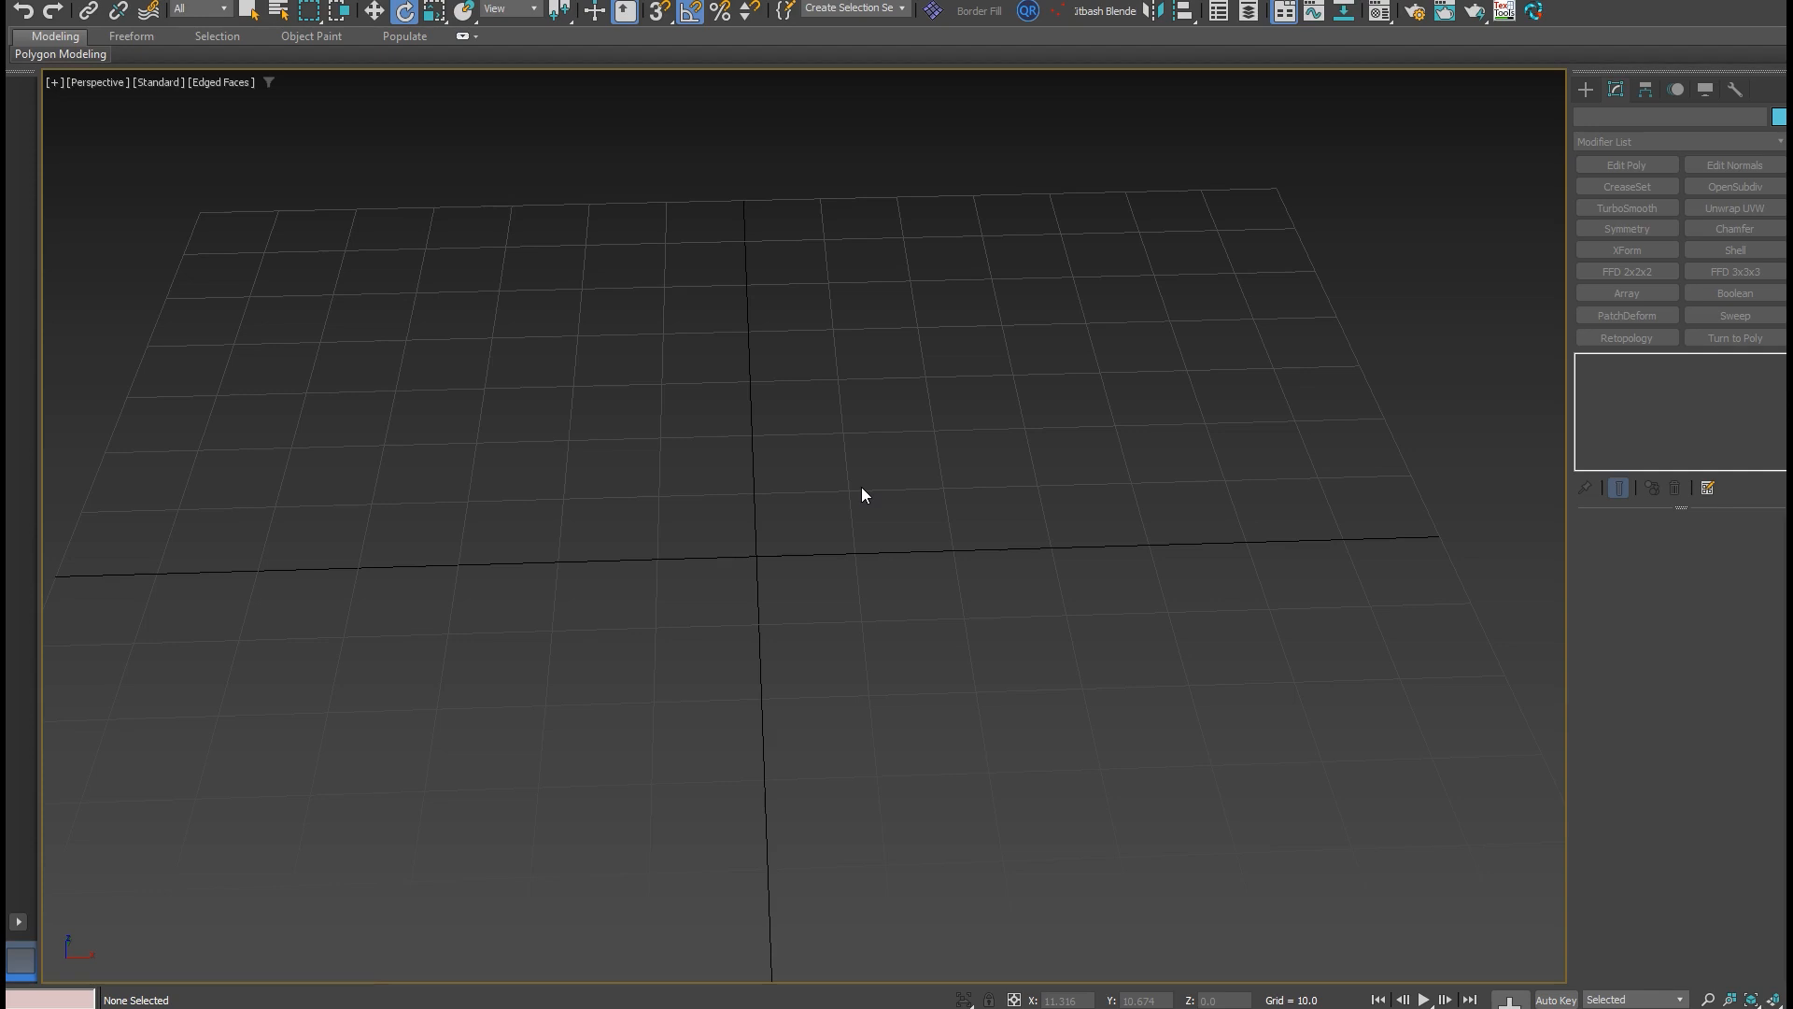
# Create a cylinder on the grid near the origin with a radius of about 14.61 and a height of about 5.245.
pyautogui.keyDown('alt'); pyautogui.moveTo(775, 481); pyautogui.dragTo(812, 519, button='middle'); pyautogui.keyUp('alt')
pyautogui.scroll(5, 813, 519)
pyautogui.rightClick(972, 511)
pyautogui.click(904, 563)
pyautogui.click(640, 609)
pyautogui.moveTo(746, 691); pyautogui.dragTo(928, 760)
pyautogui.click(811, 627)
pyautogui.press('e')
pyautogui.scroll(-4, 810, 628)
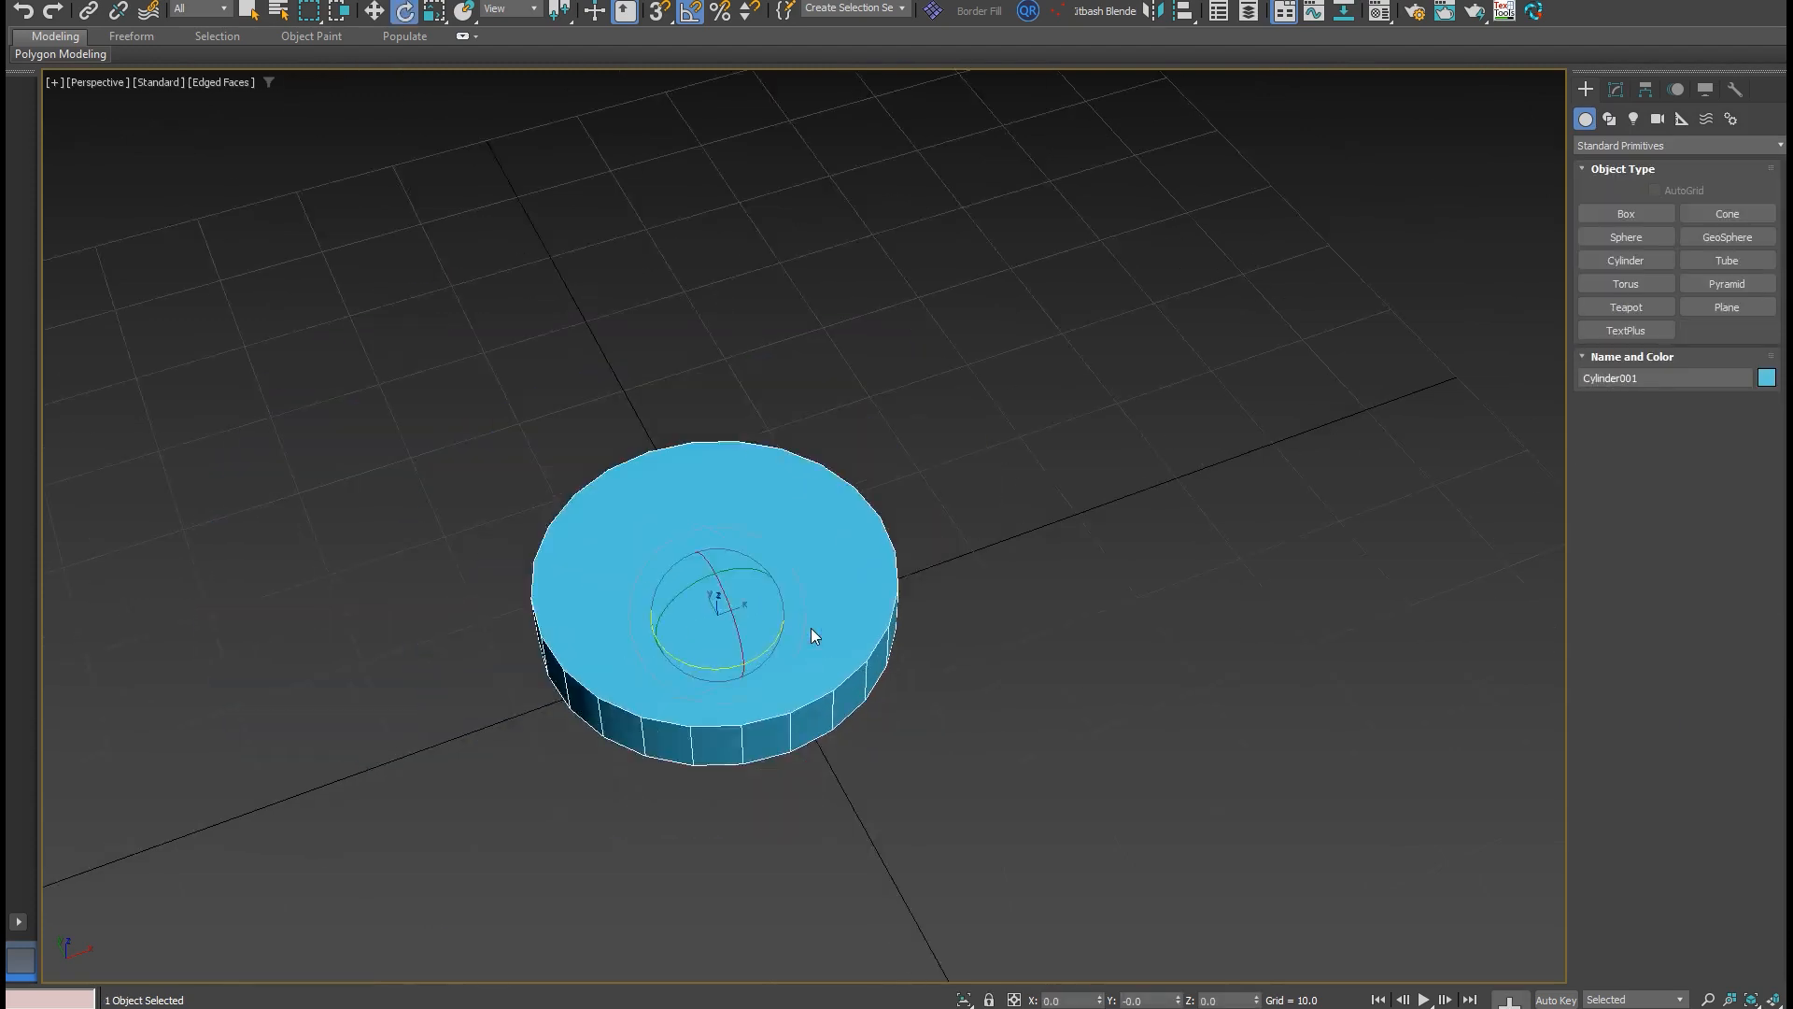
# Set the cylinder's X position to 0.
pyautogui.scroll(6, 810, 627)
pyautogui.press('w')
pyautogui.click(1615, 90)
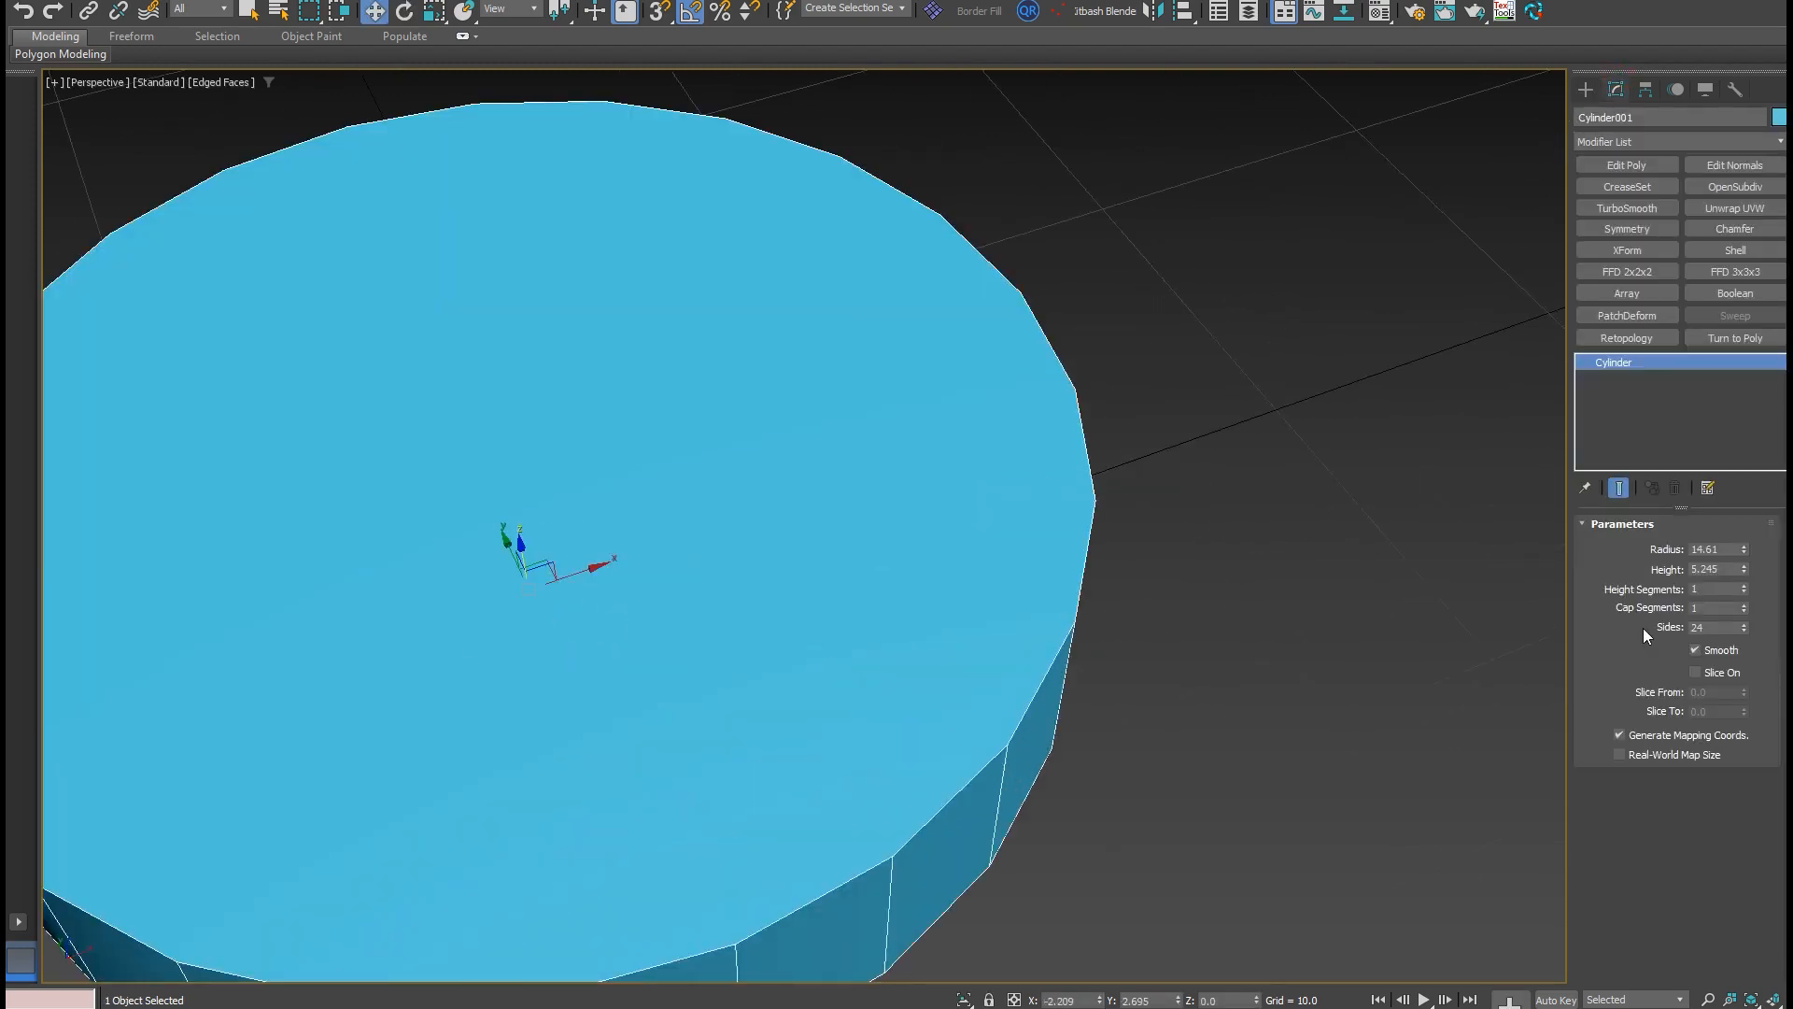
pyautogui.scroll(-5, 1167, 625)
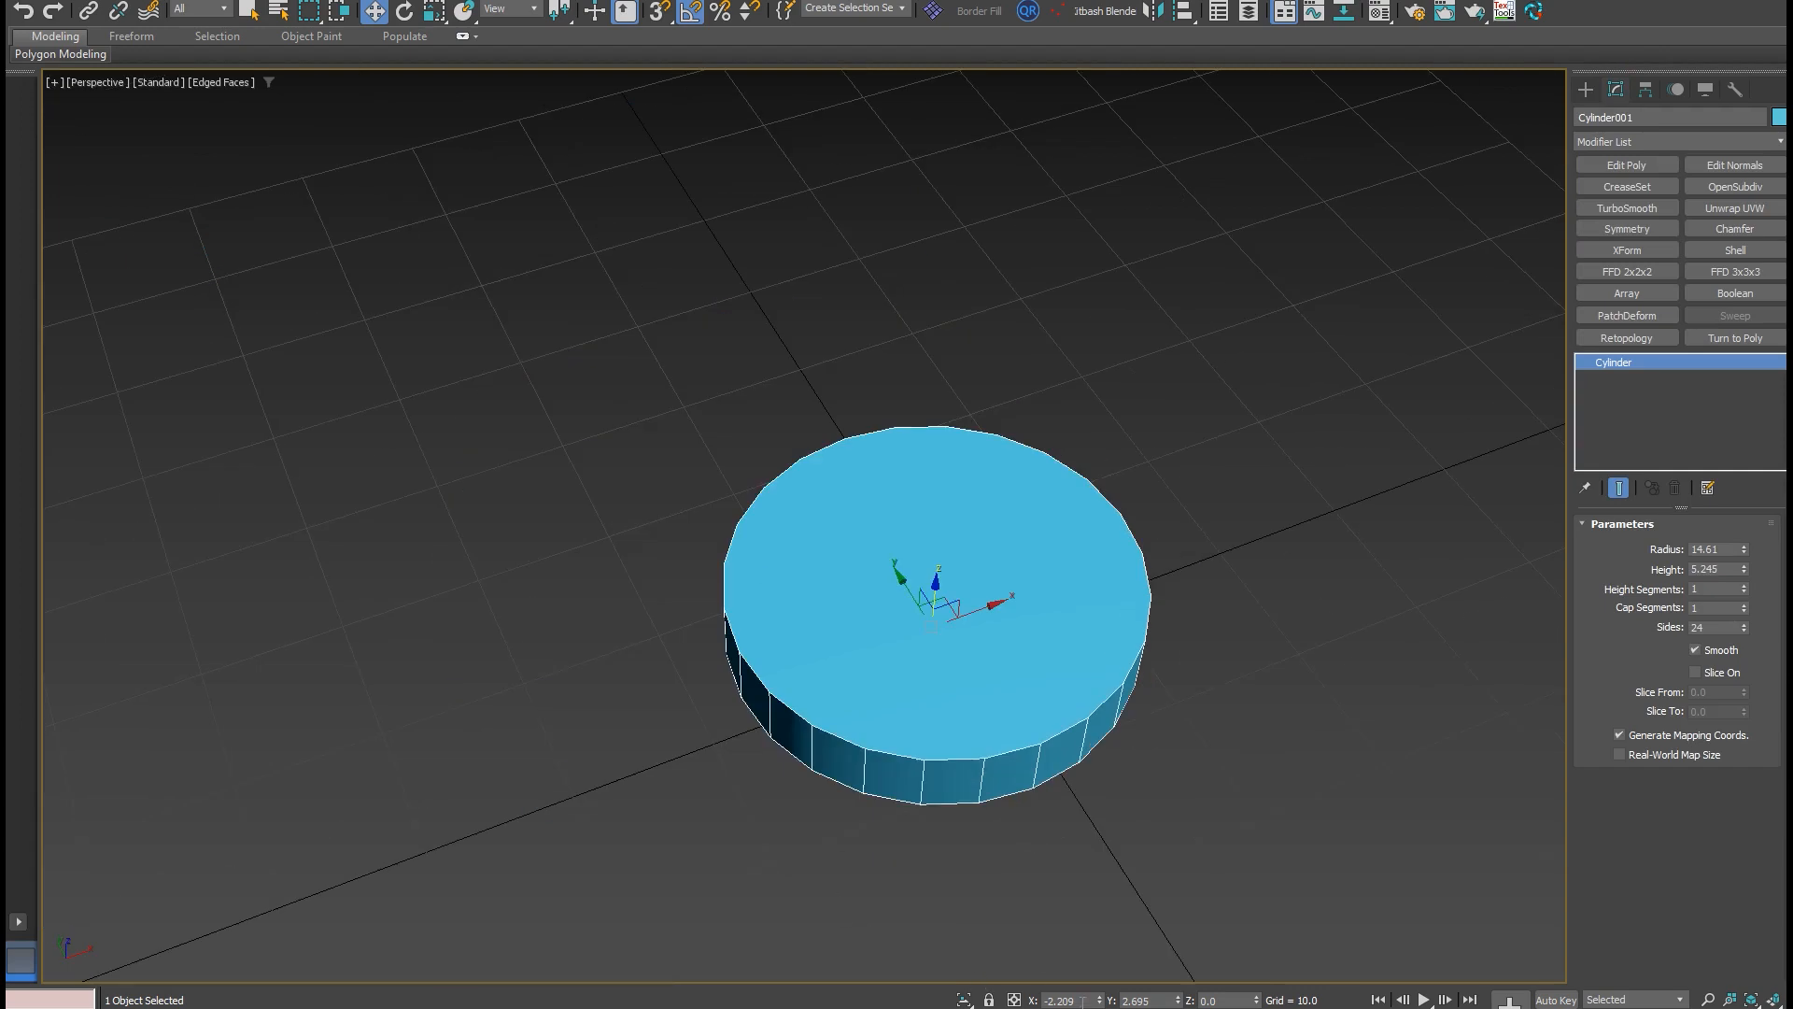
pyautogui.rightClick(1099, 999)
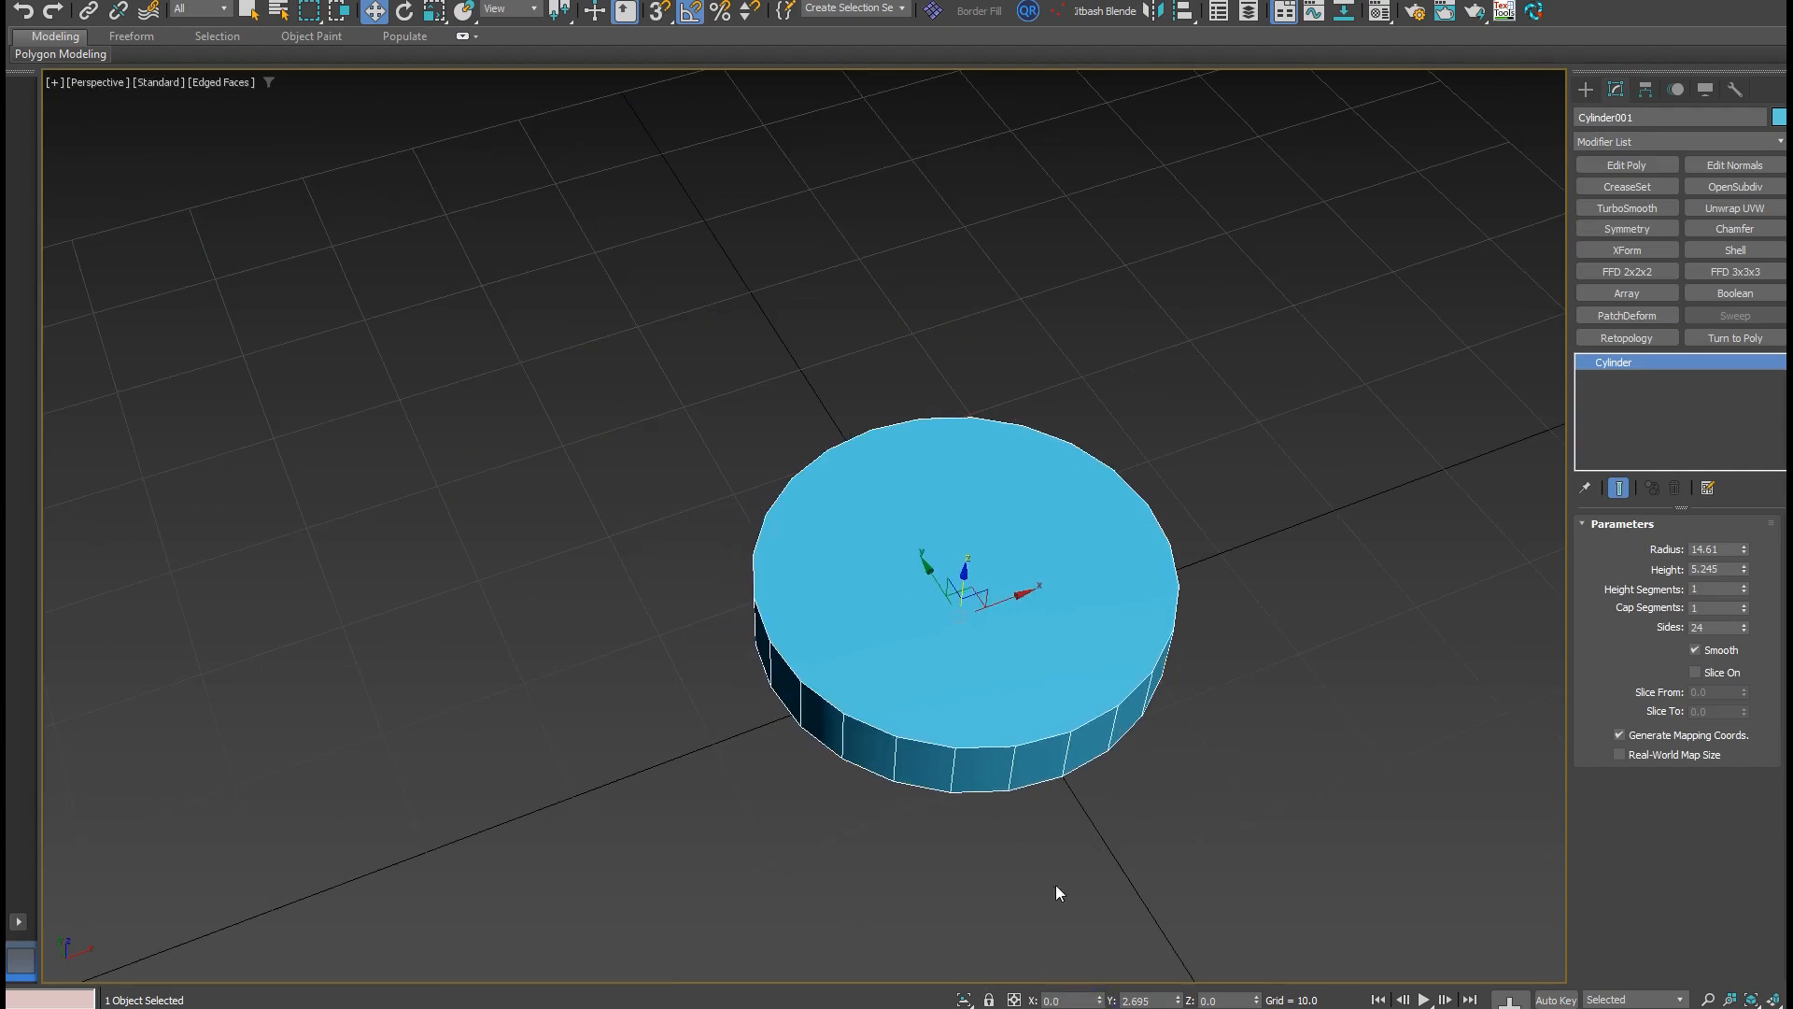
pyautogui.scroll(4, 1051, 794)
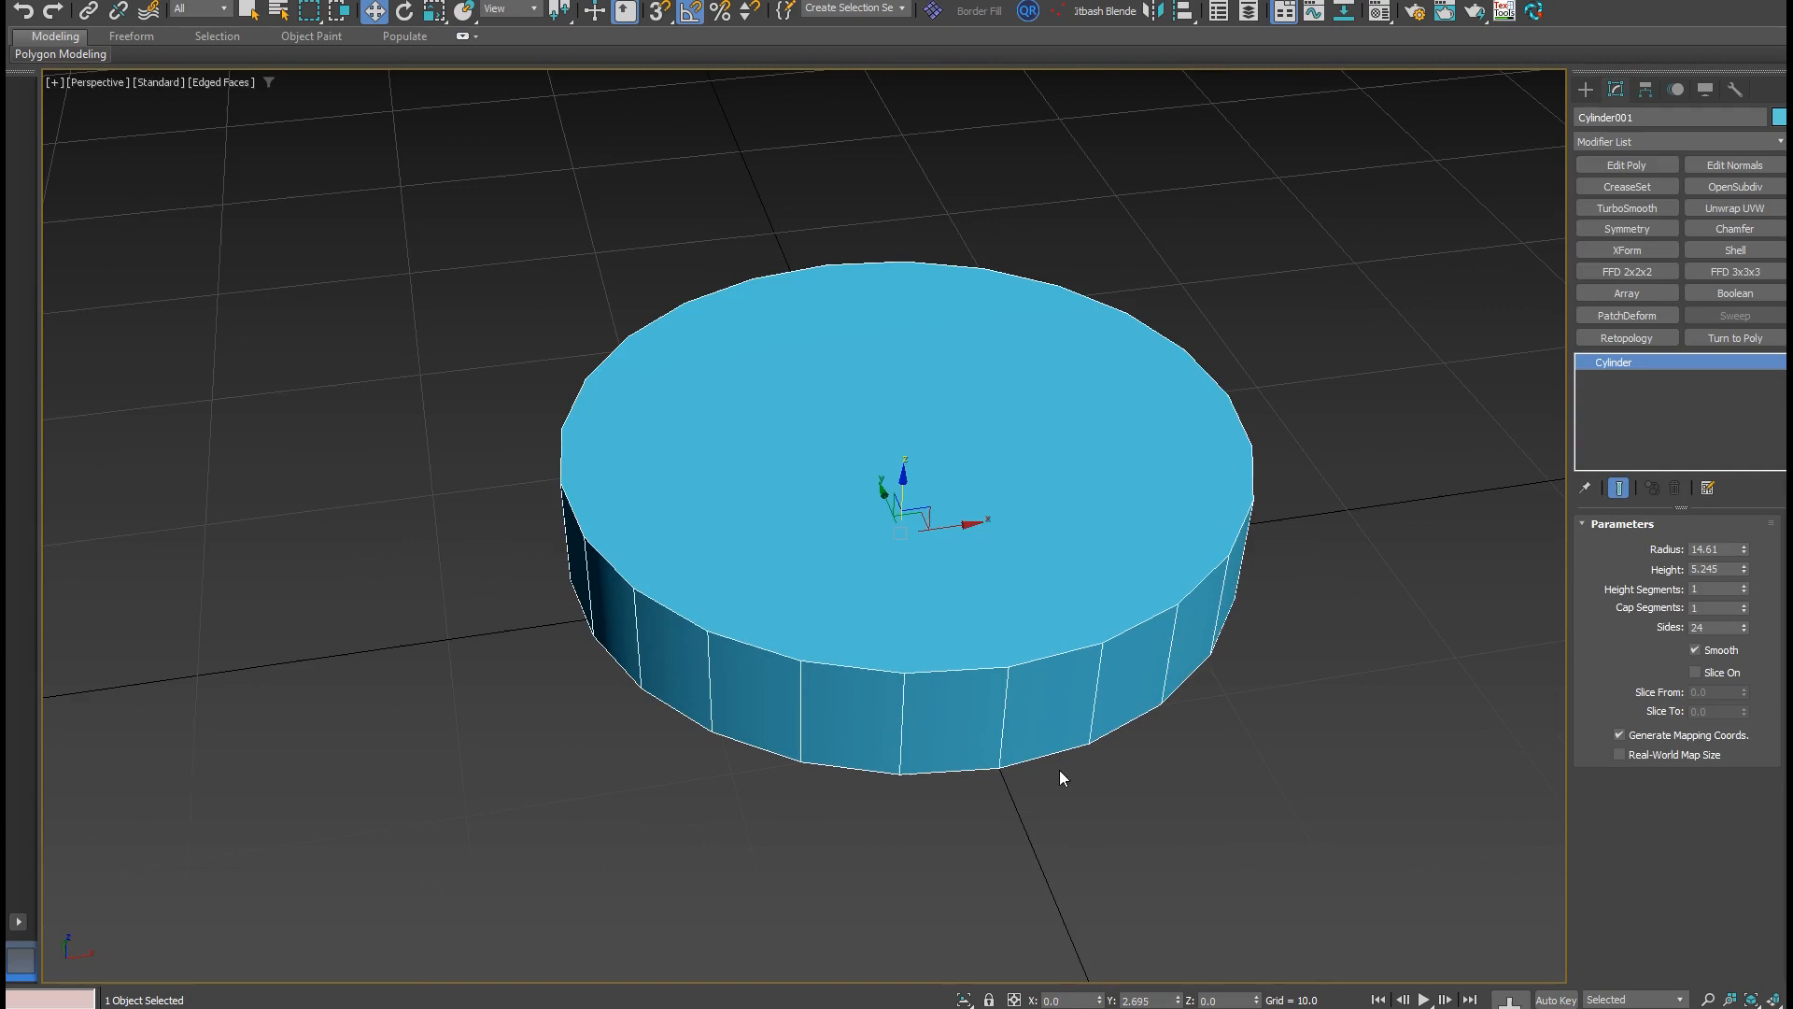
# Convert the cylinder to Editable Poly and move one front side polygon inward to form a notch.
pyautogui.scroll(5, 1089, 632)
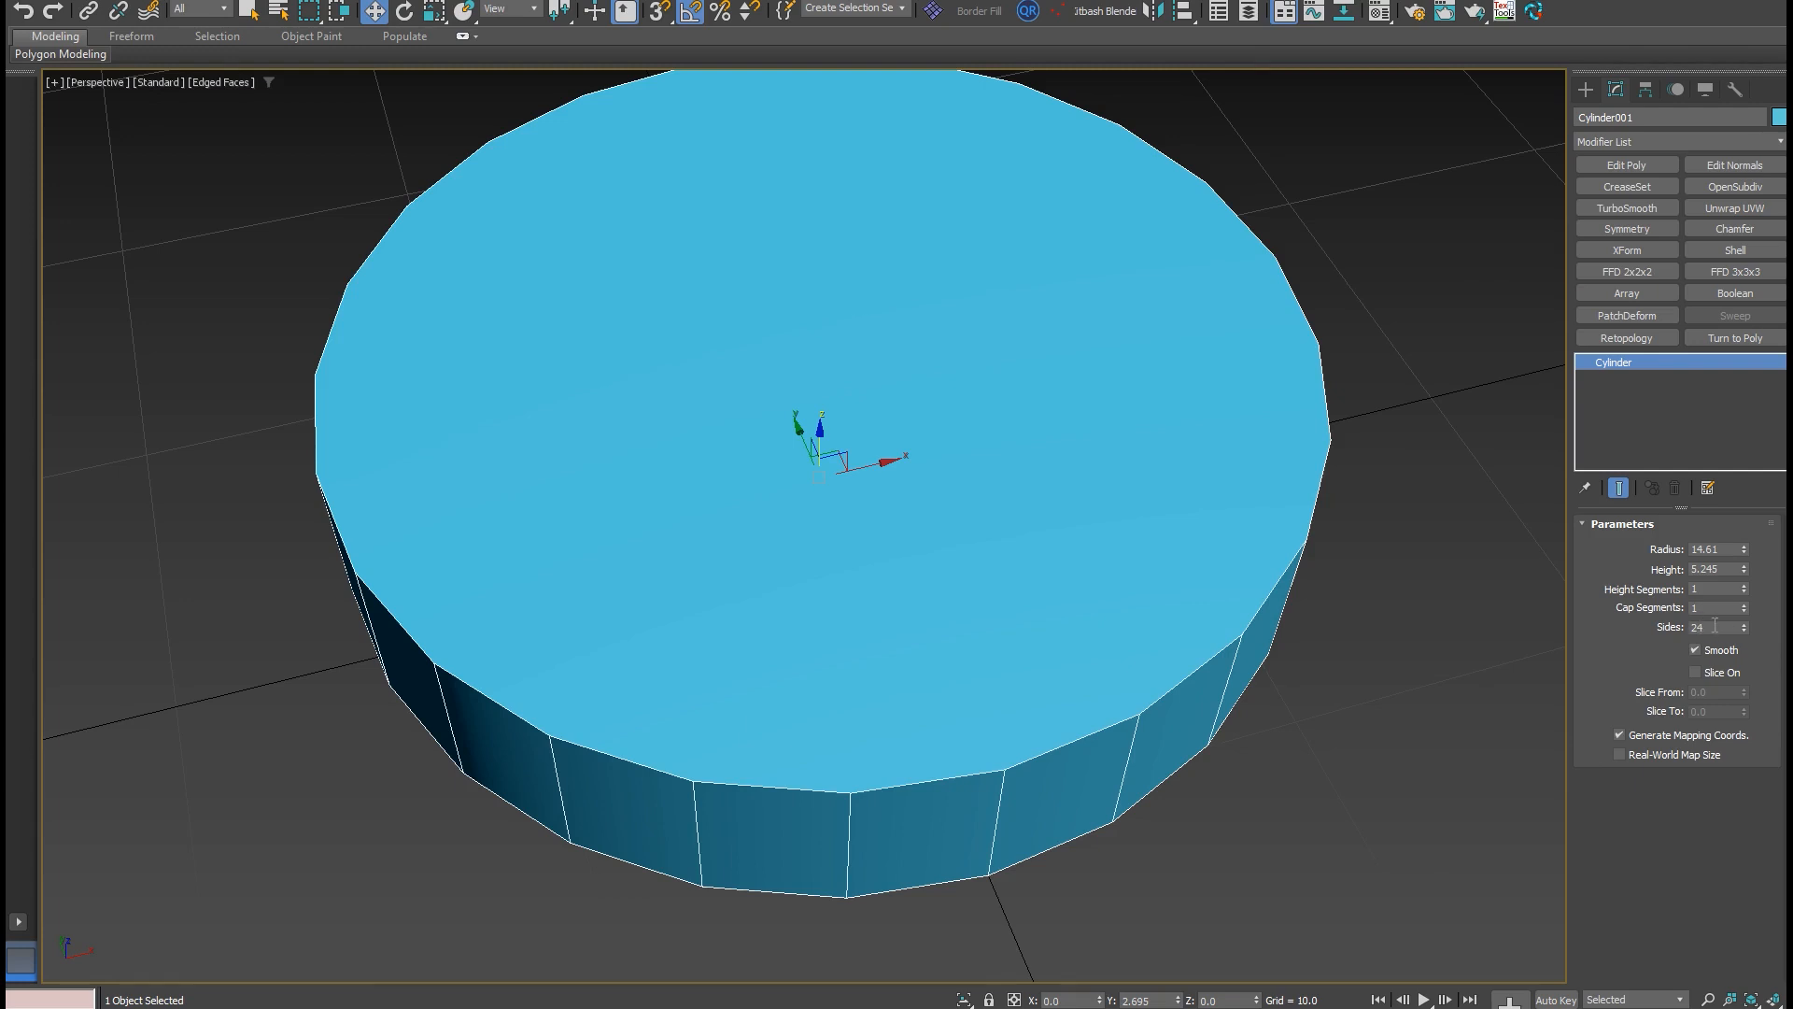
pyautogui.scroll(2, 946, 776)
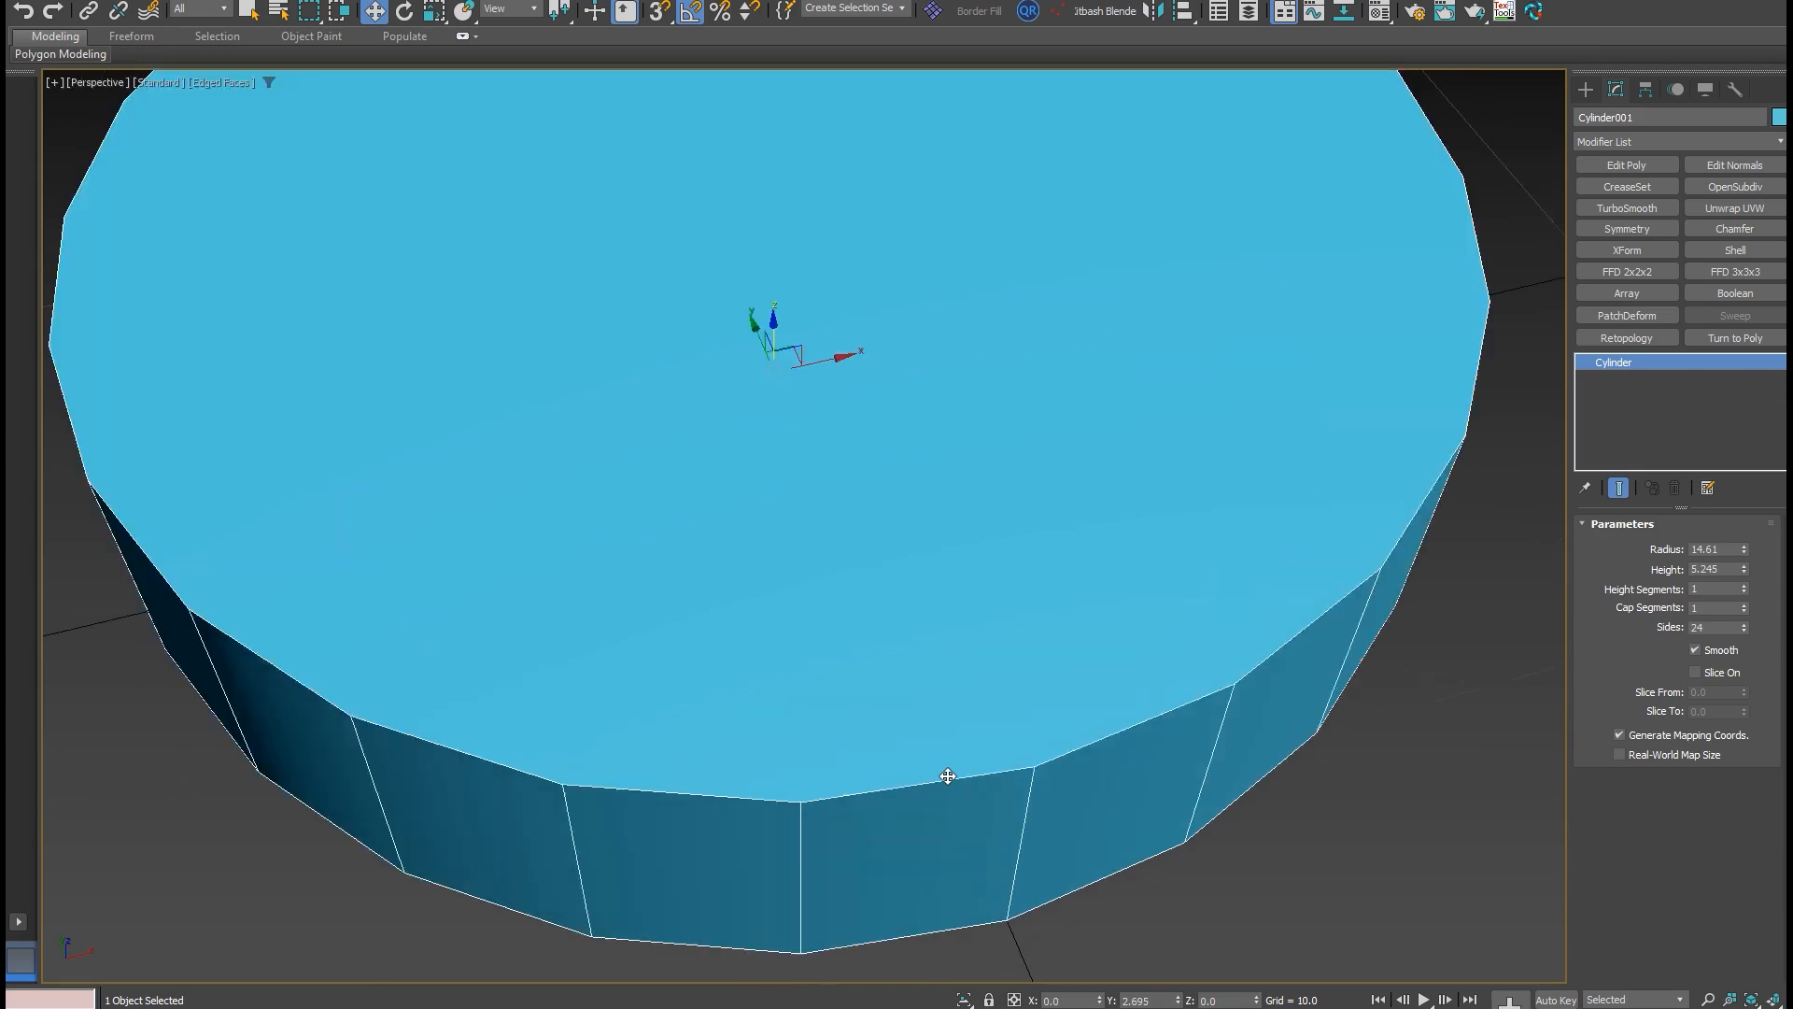
pyautogui.scroll(-4, 947, 776)
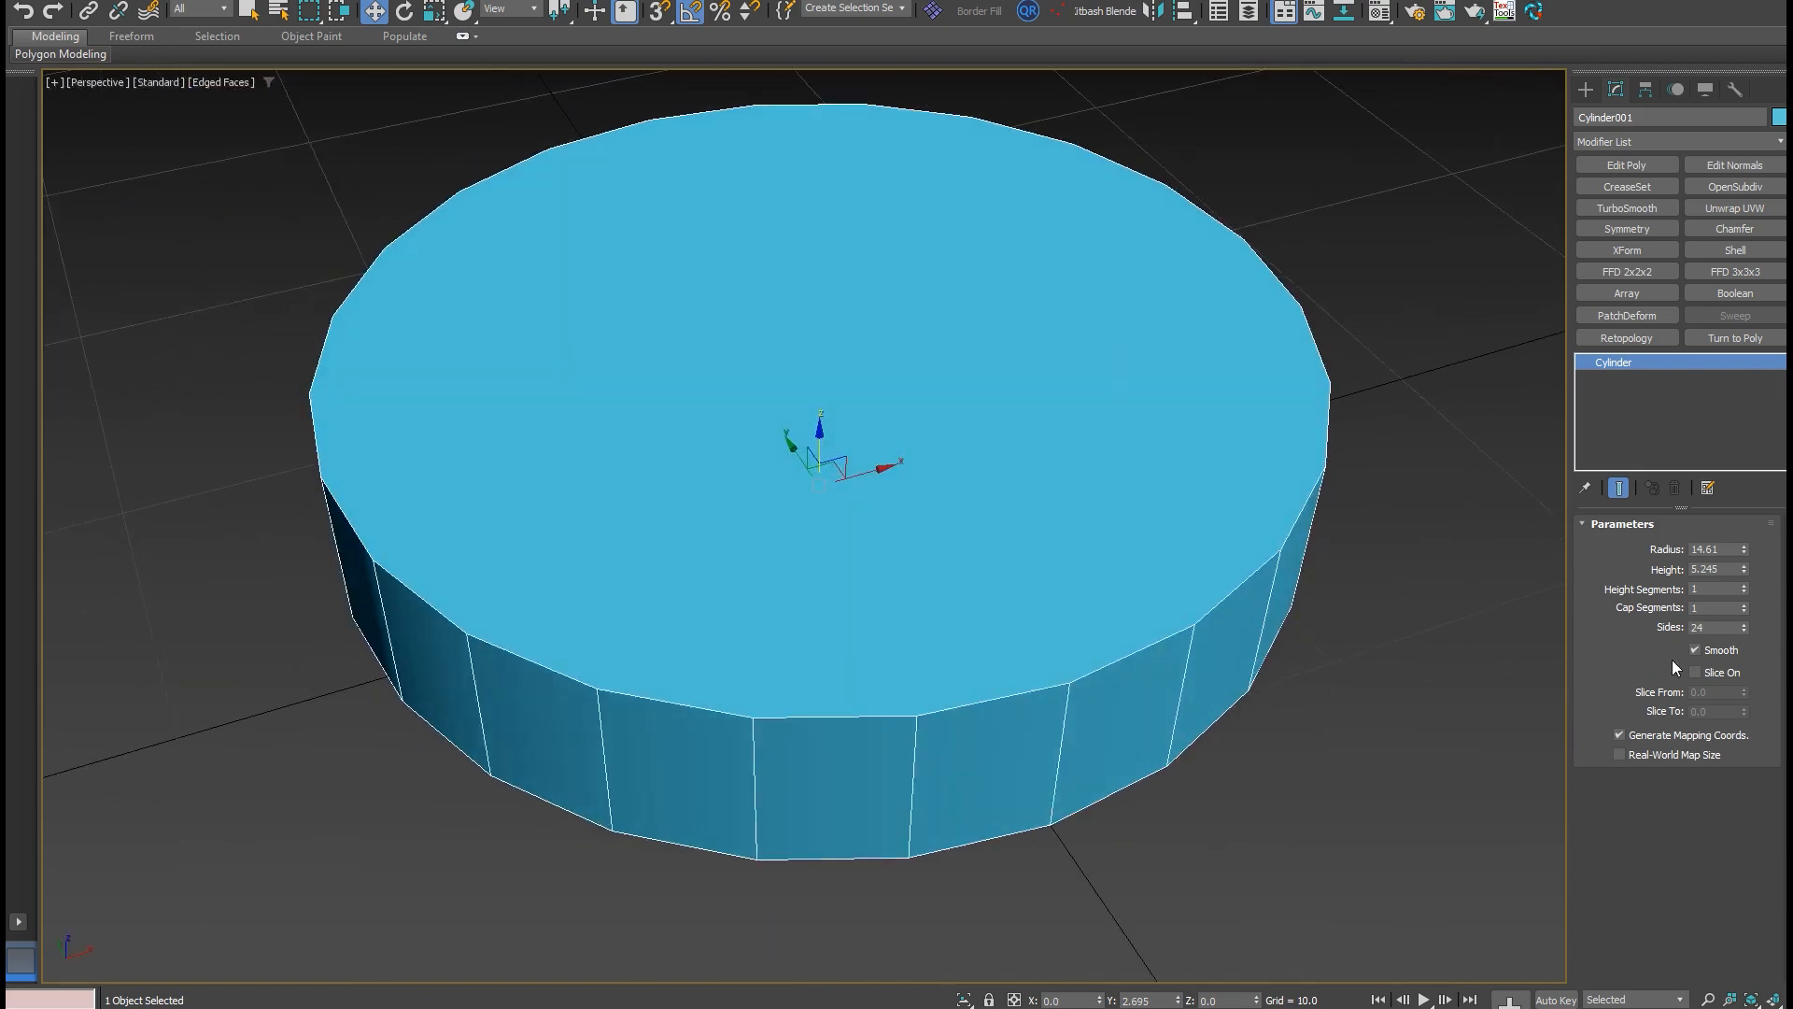
pyautogui.hotkey('ctrl', 'e')
pyautogui.press('4')
pyautogui.click(978, 752)
pyautogui.scroll(3, 981, 761)
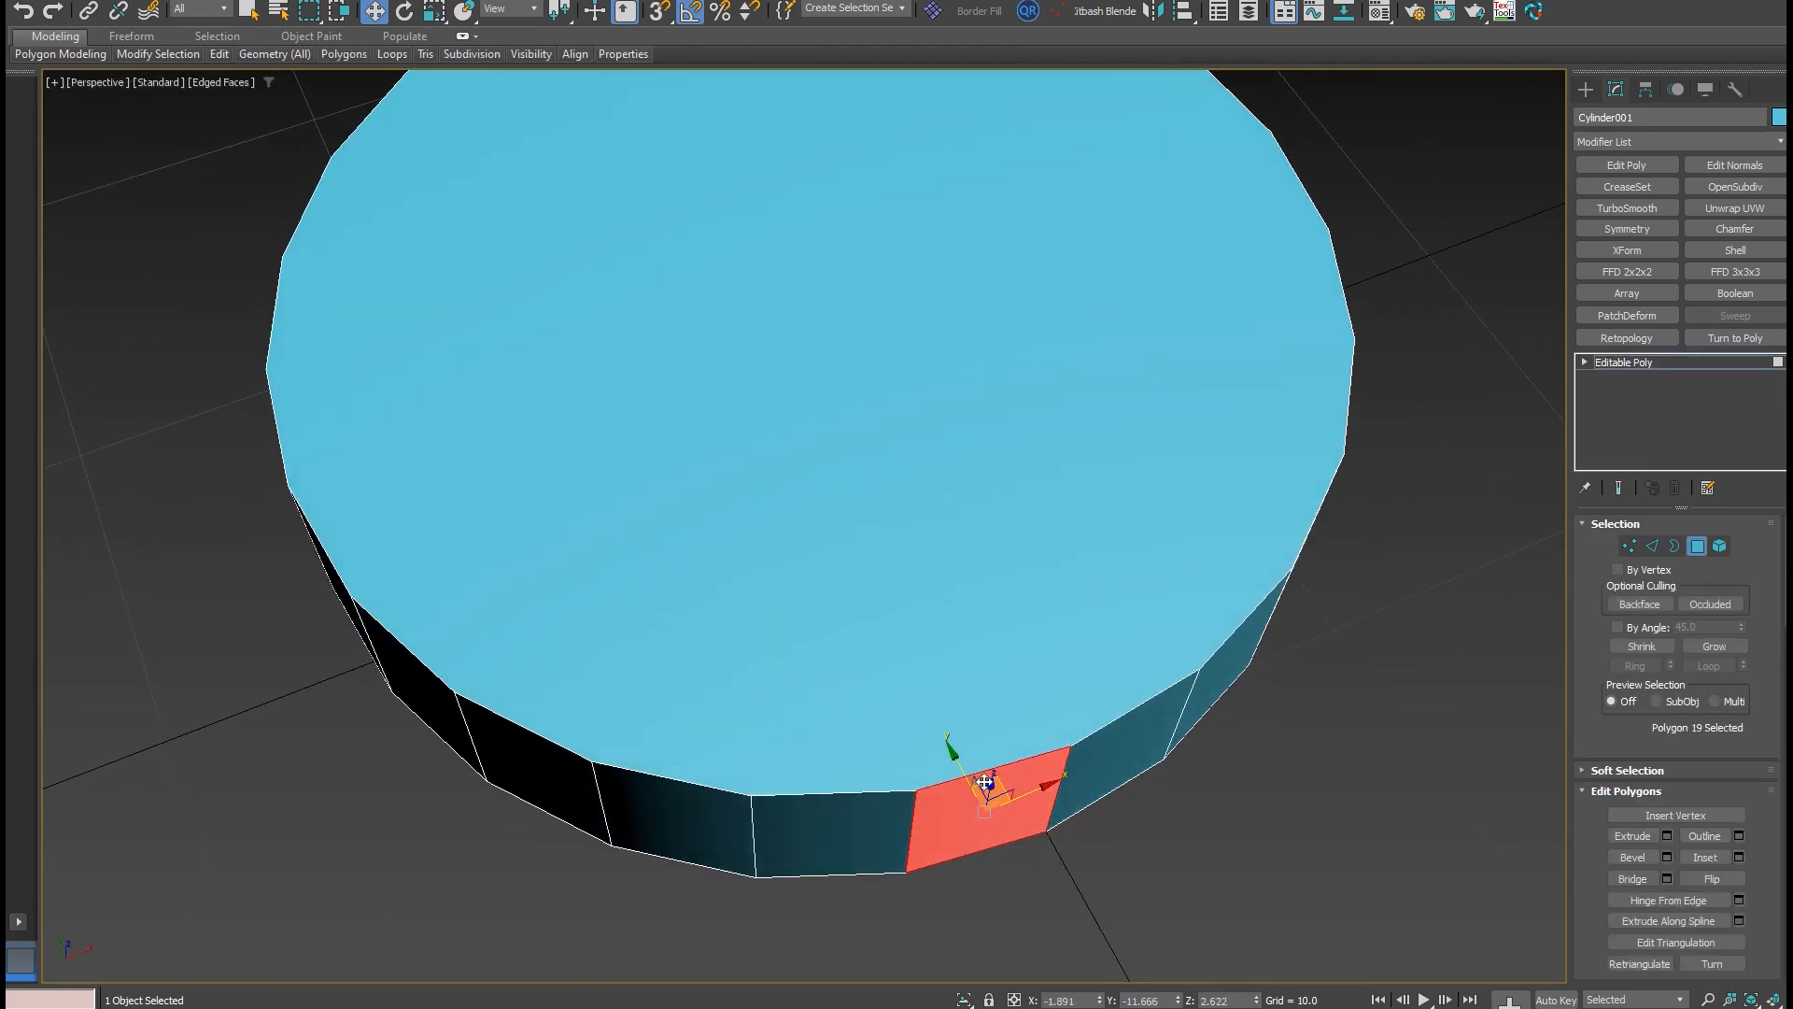
pyautogui.moveTo(986, 777); pyautogui.dragTo(970, 698)
# Chamfer the four vertical corner edges of the notch.
pyautogui.keyDown('alt'); pyautogui.moveTo(969, 702); pyautogui.dragTo(912, 745, button='middle'); pyautogui.keyUp('alt')
pyautogui.scroll(4, 905, 745)
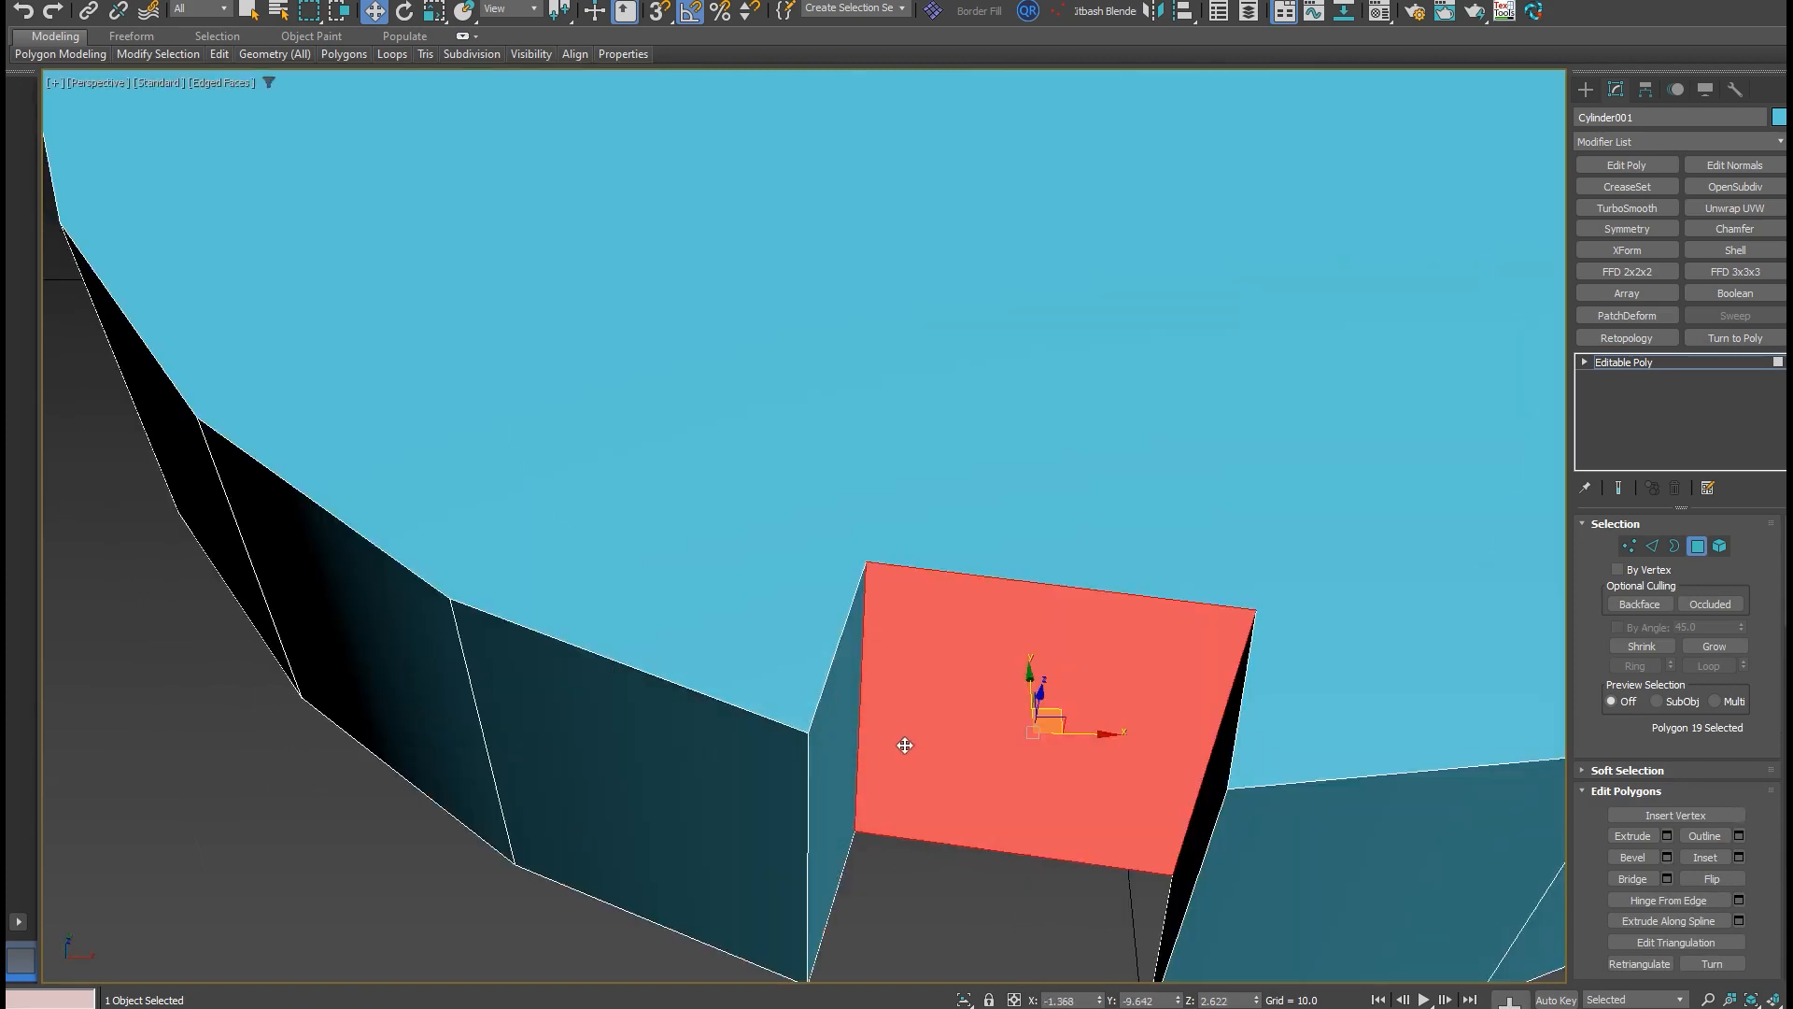
pyautogui.press('2')
pyautogui.click(857, 738)
pyautogui.keyDown('ctrl'); pyautogui.click(806, 853); pyautogui.keyUp('ctrl')
pyautogui.keyDown('alt'); pyautogui.moveTo(807, 854); pyautogui.dragTo(1024, 841, button='middle'); pyautogui.keyUp('alt')
pyautogui.scroll(2, 1024, 841)
pyautogui.keyDown('ctrl'); pyautogui.click(1234, 797); pyautogui.keyUp('ctrl')
pyautogui.keyDown('ctrl'); pyautogui.click(1149, 621); pyautogui.keyUp('ctrl')
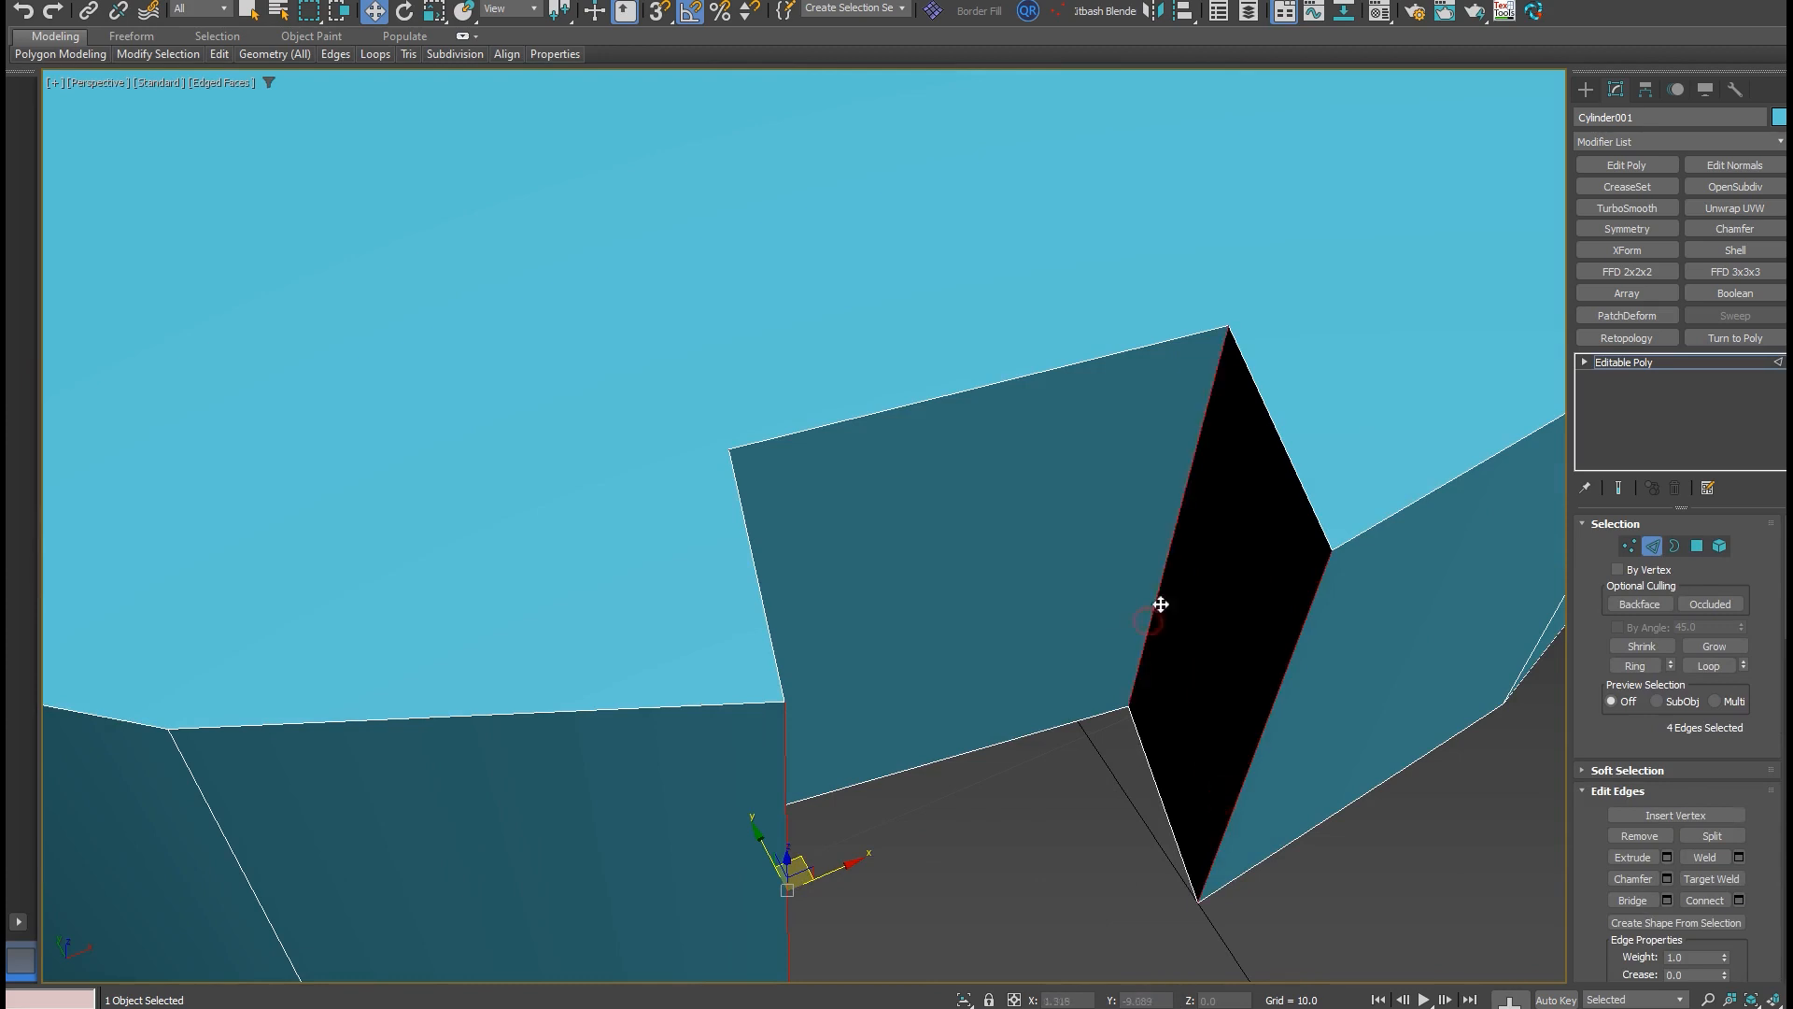
pyautogui.rightClick(1167, 557)
pyautogui.click(1095, 670)
pyautogui.moveTo(1149, 637); pyautogui.dragTo(1147, 640)
pyautogui.rightClick(1148, 641)
# Examine the chamfered notch, highlighting its back face and the two neighbouring side faces that make up one repeating segment.
pyautogui.scroll(-4, 1135, 608)
pyautogui.keyDown('alt'); pyautogui.moveTo(1134, 607); pyautogui.dragTo(1084, 592, button='middle'); pyautogui.keyUp('alt')
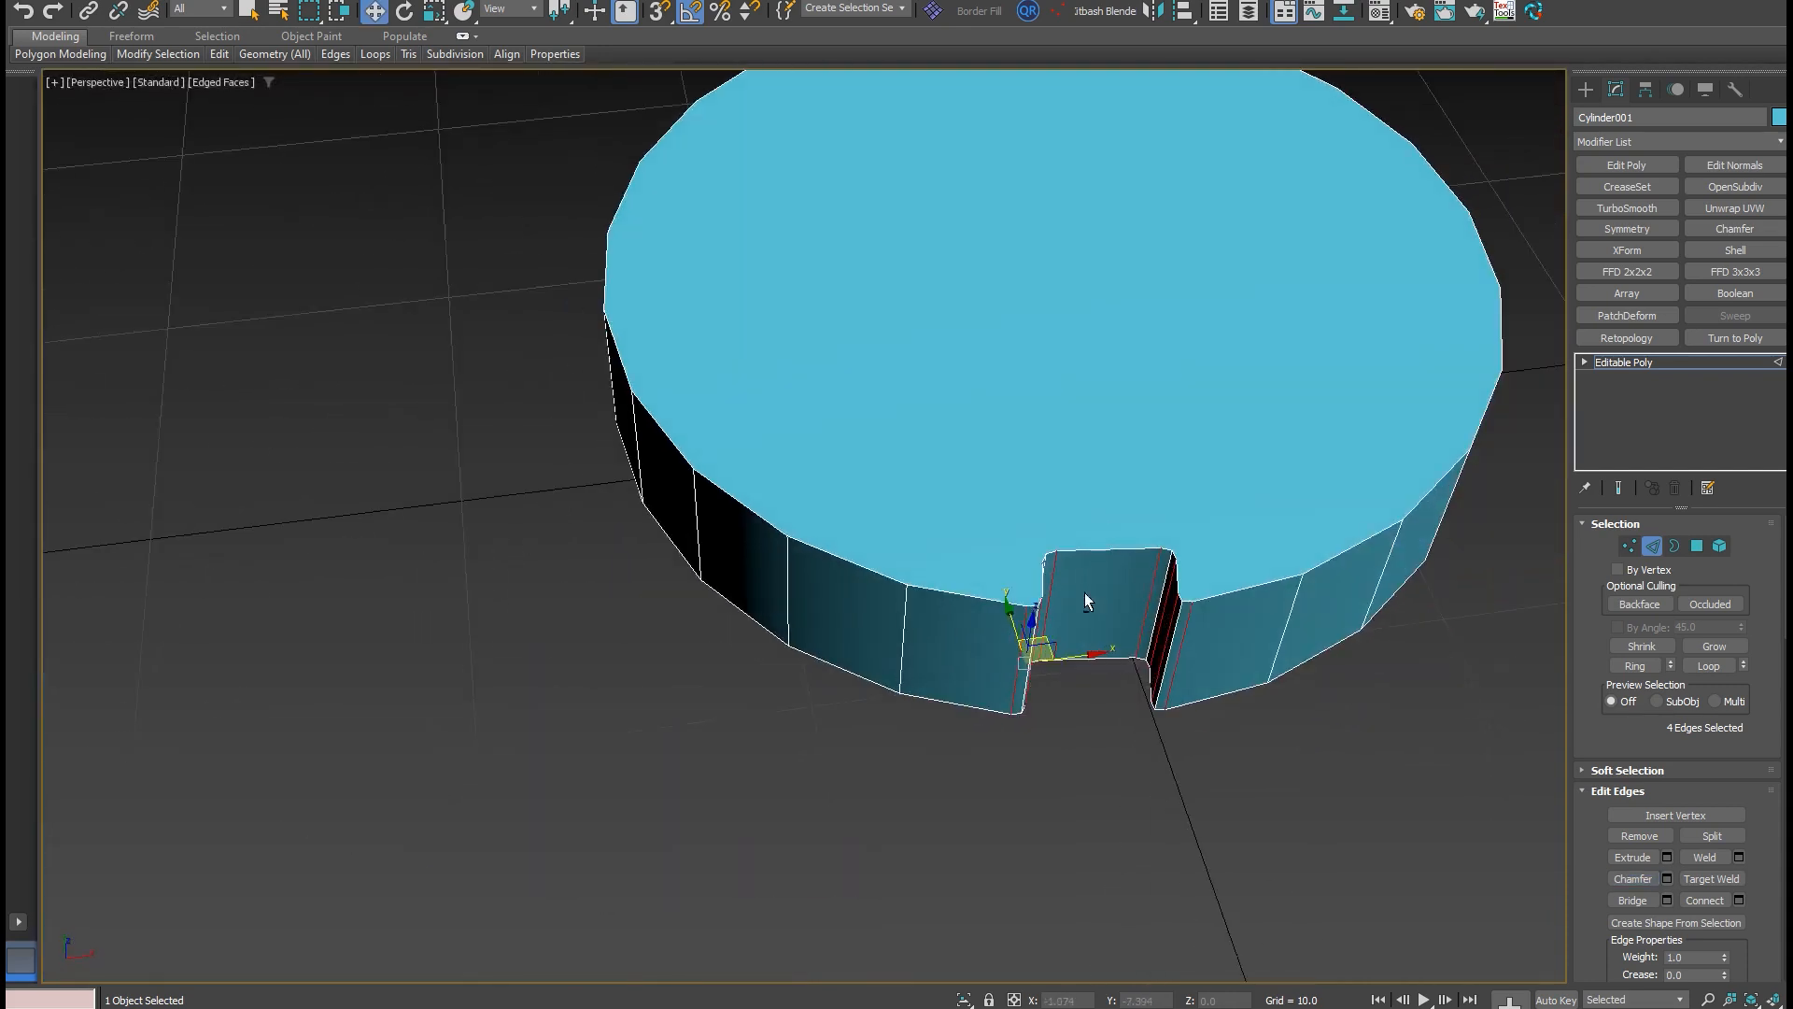
pyautogui.scroll(5, 1084, 592)
pyautogui.keyDown('alt'); pyautogui.moveTo(978, 663); pyautogui.dragTo(809, 555, button='middle'); pyautogui.keyUp('alt')
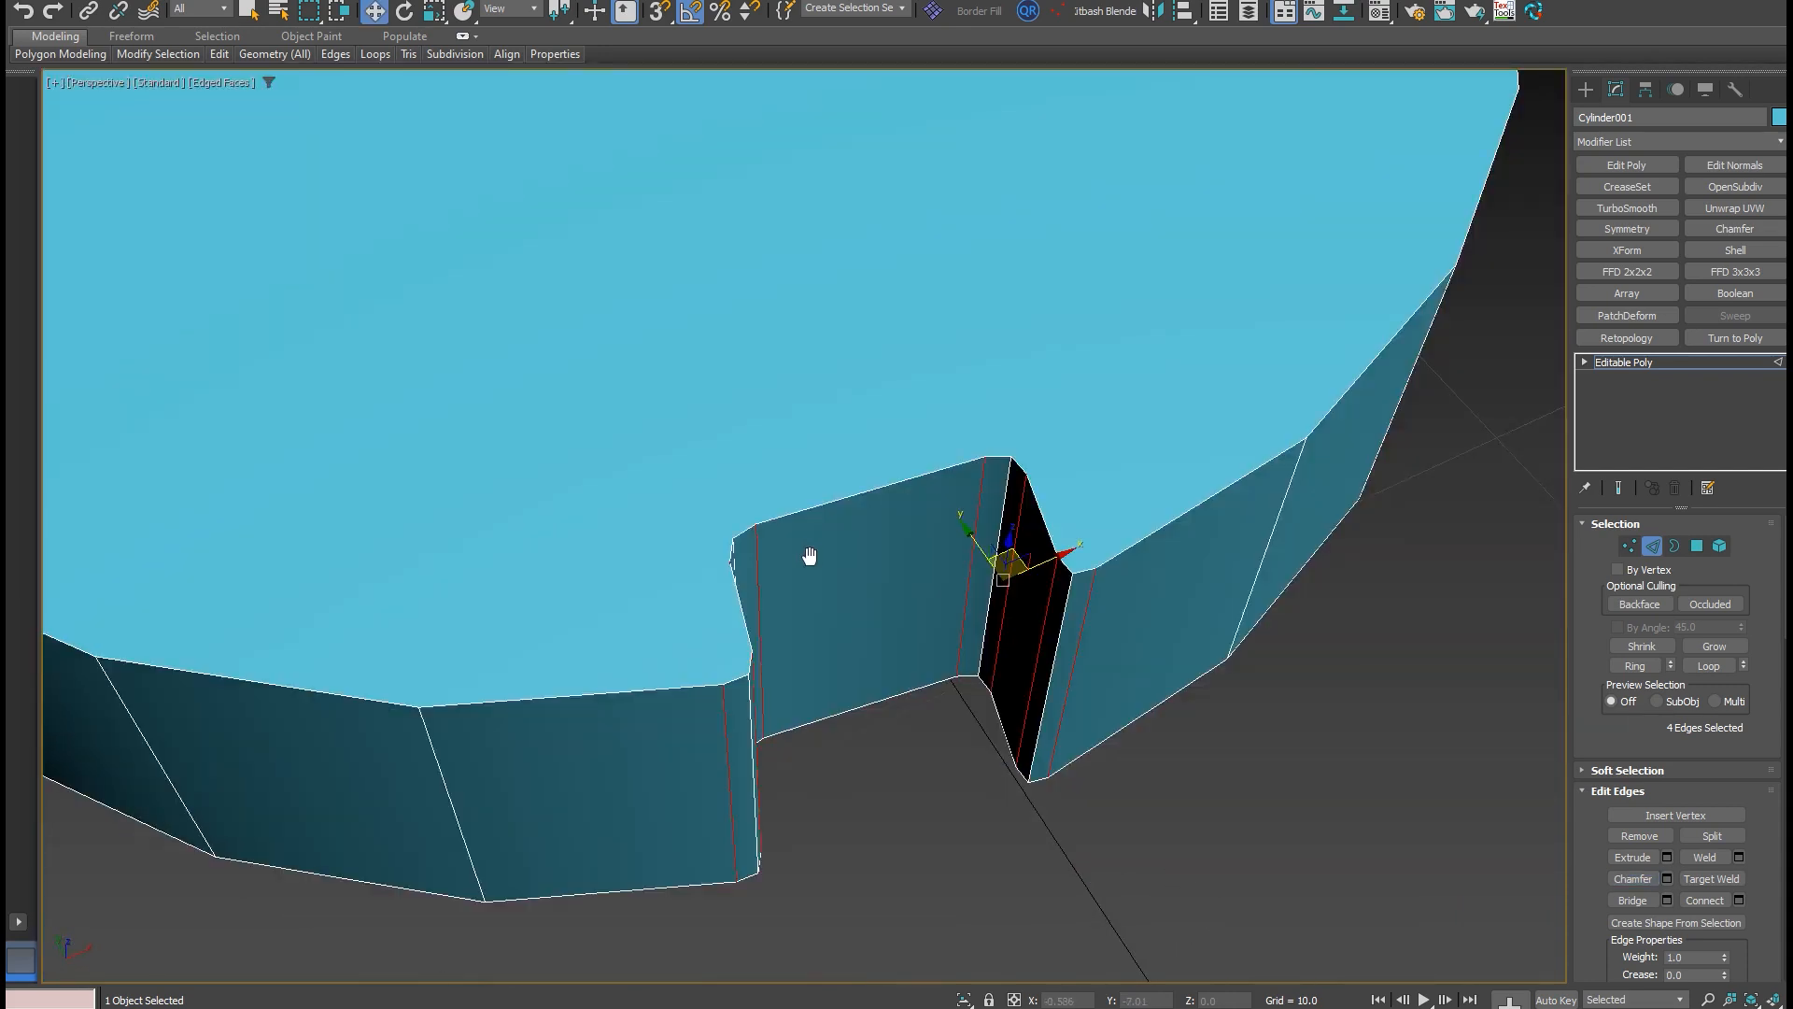
pyautogui.scroll(-4, 821, 551)
pyautogui.scroll(3, 848, 646)
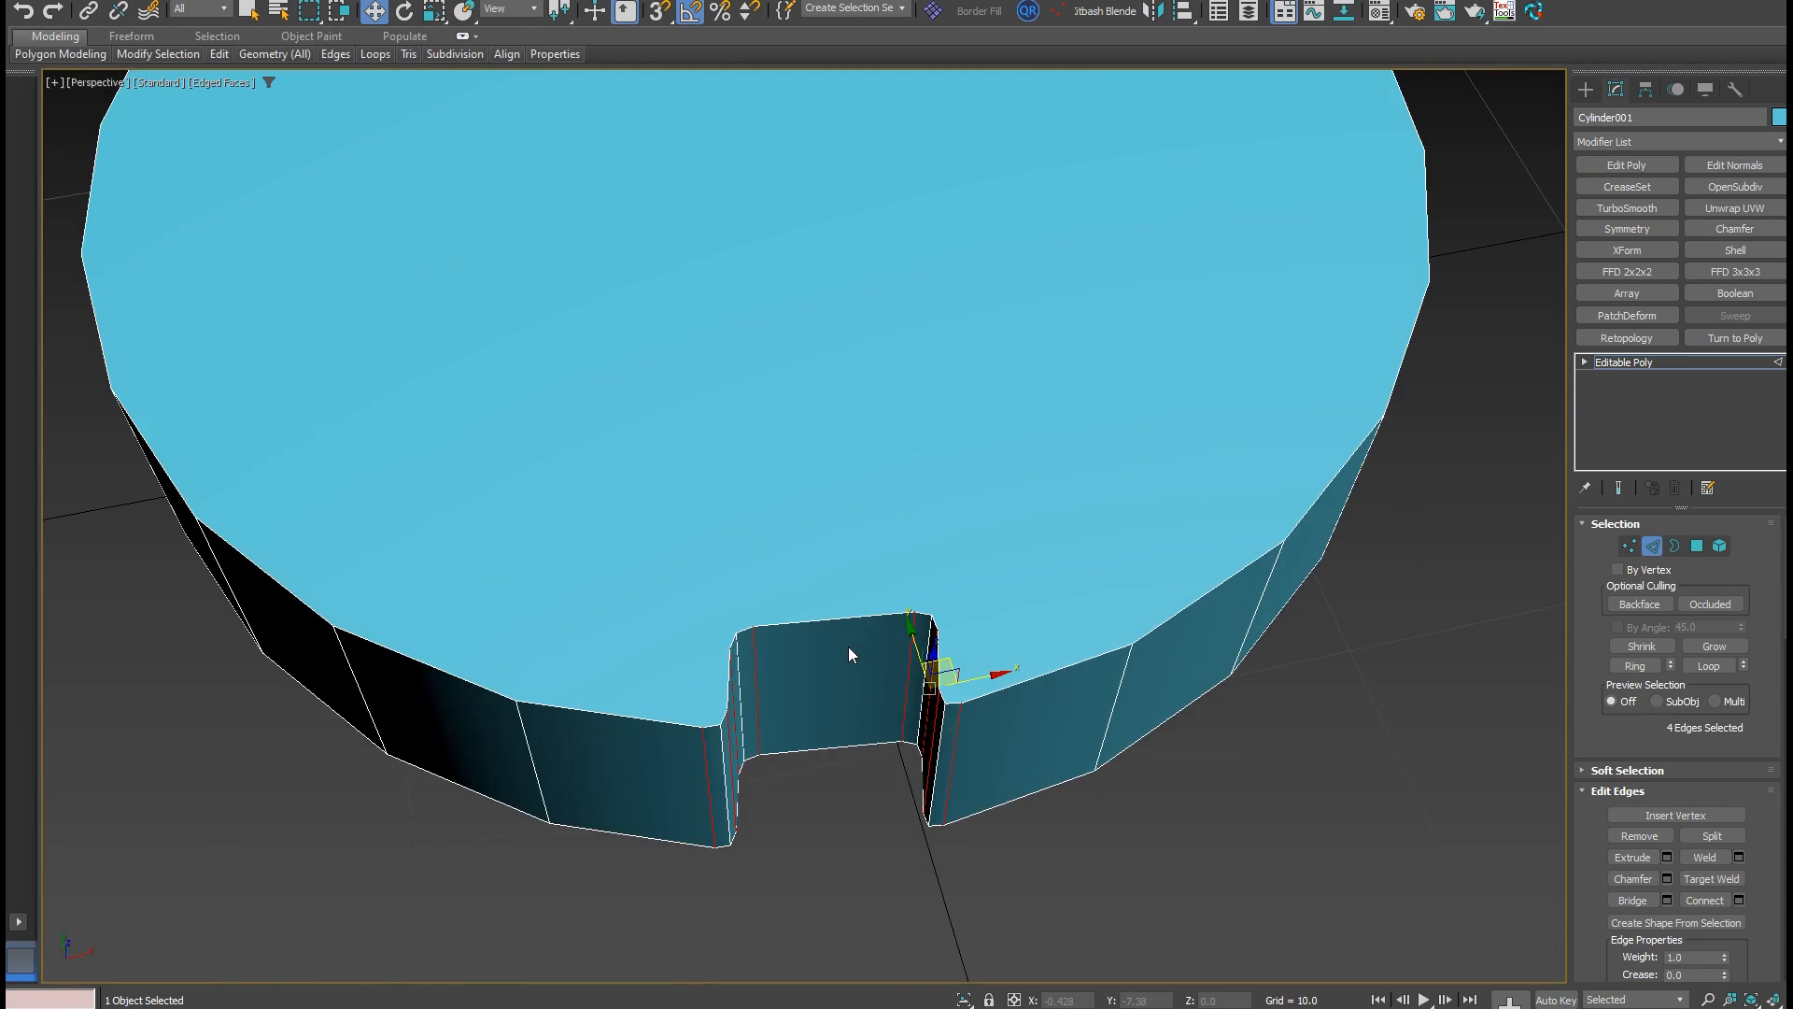
pyautogui.press('4')
pyautogui.click(1027, 737)
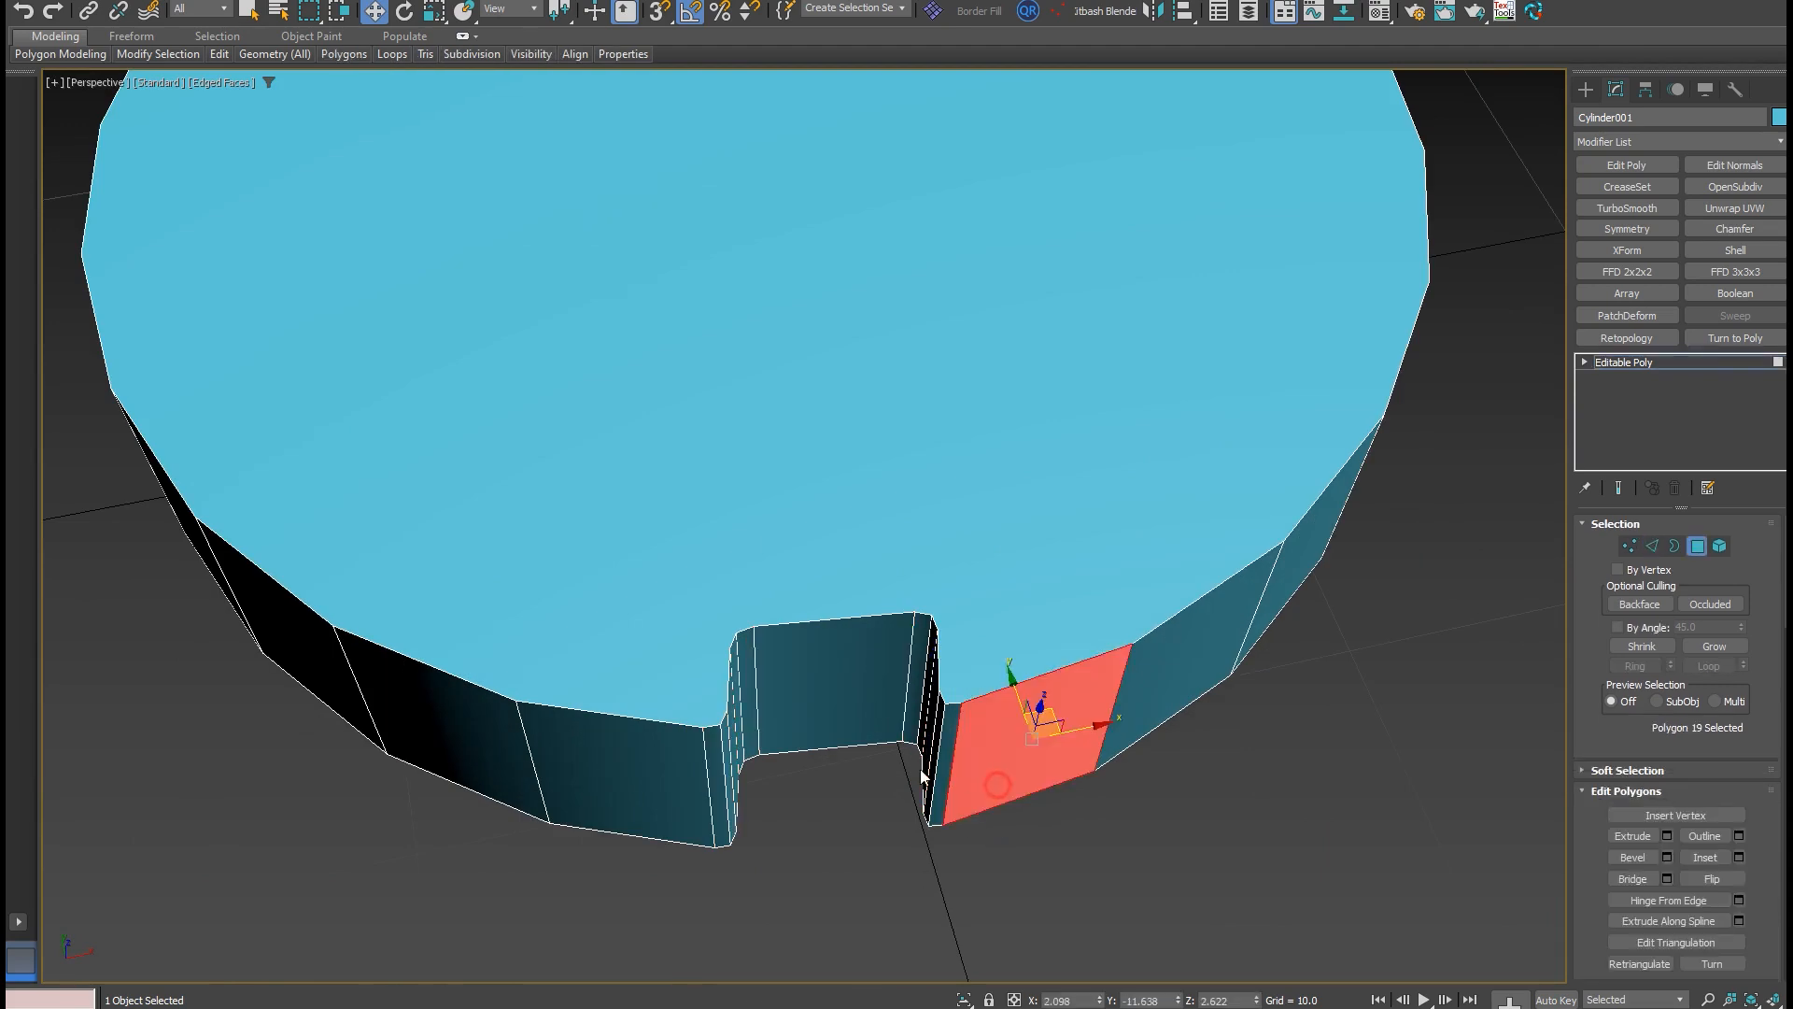
pyautogui.keyDown('ctrl'); pyautogui.click(834, 703); pyautogui.keyUp('ctrl')
pyautogui.keyDown('ctrl'); pyautogui.click(638, 768); pyautogui.keyUp('ctrl')
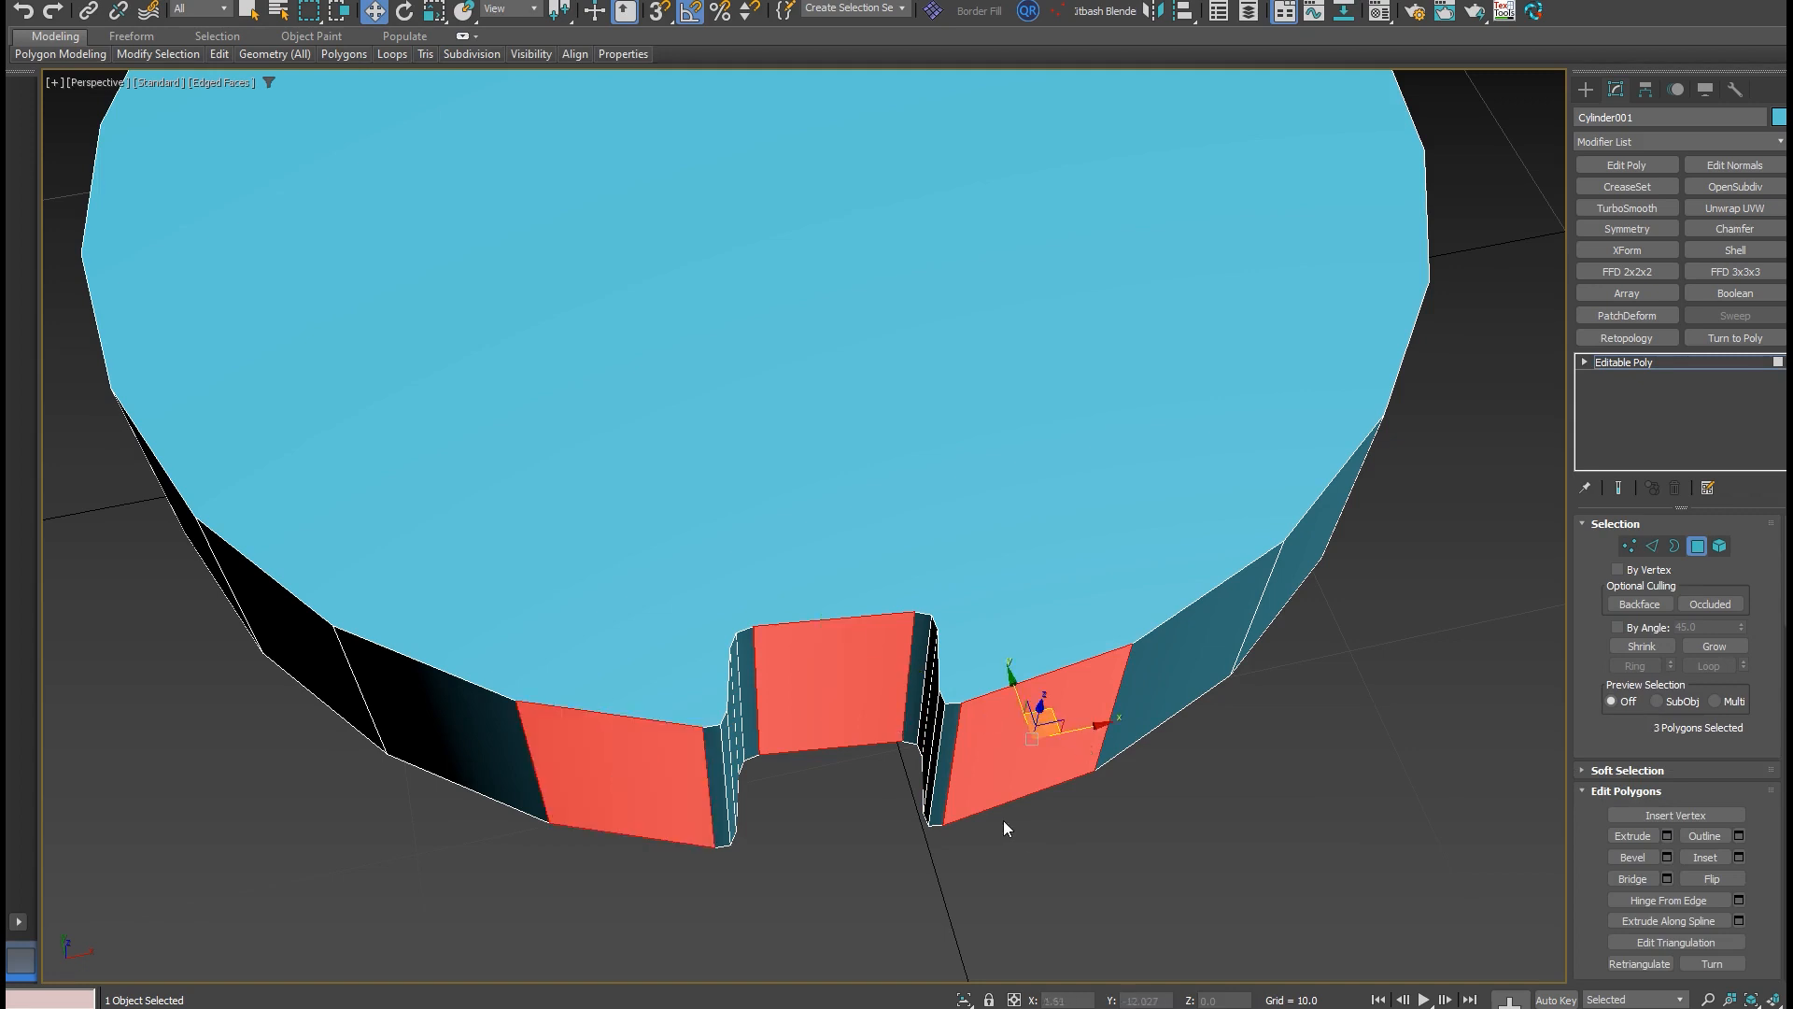
pyautogui.scroll(-4, 999, 841)
pyautogui.scroll(1, 999, 809)
pyautogui.click(837, 711)
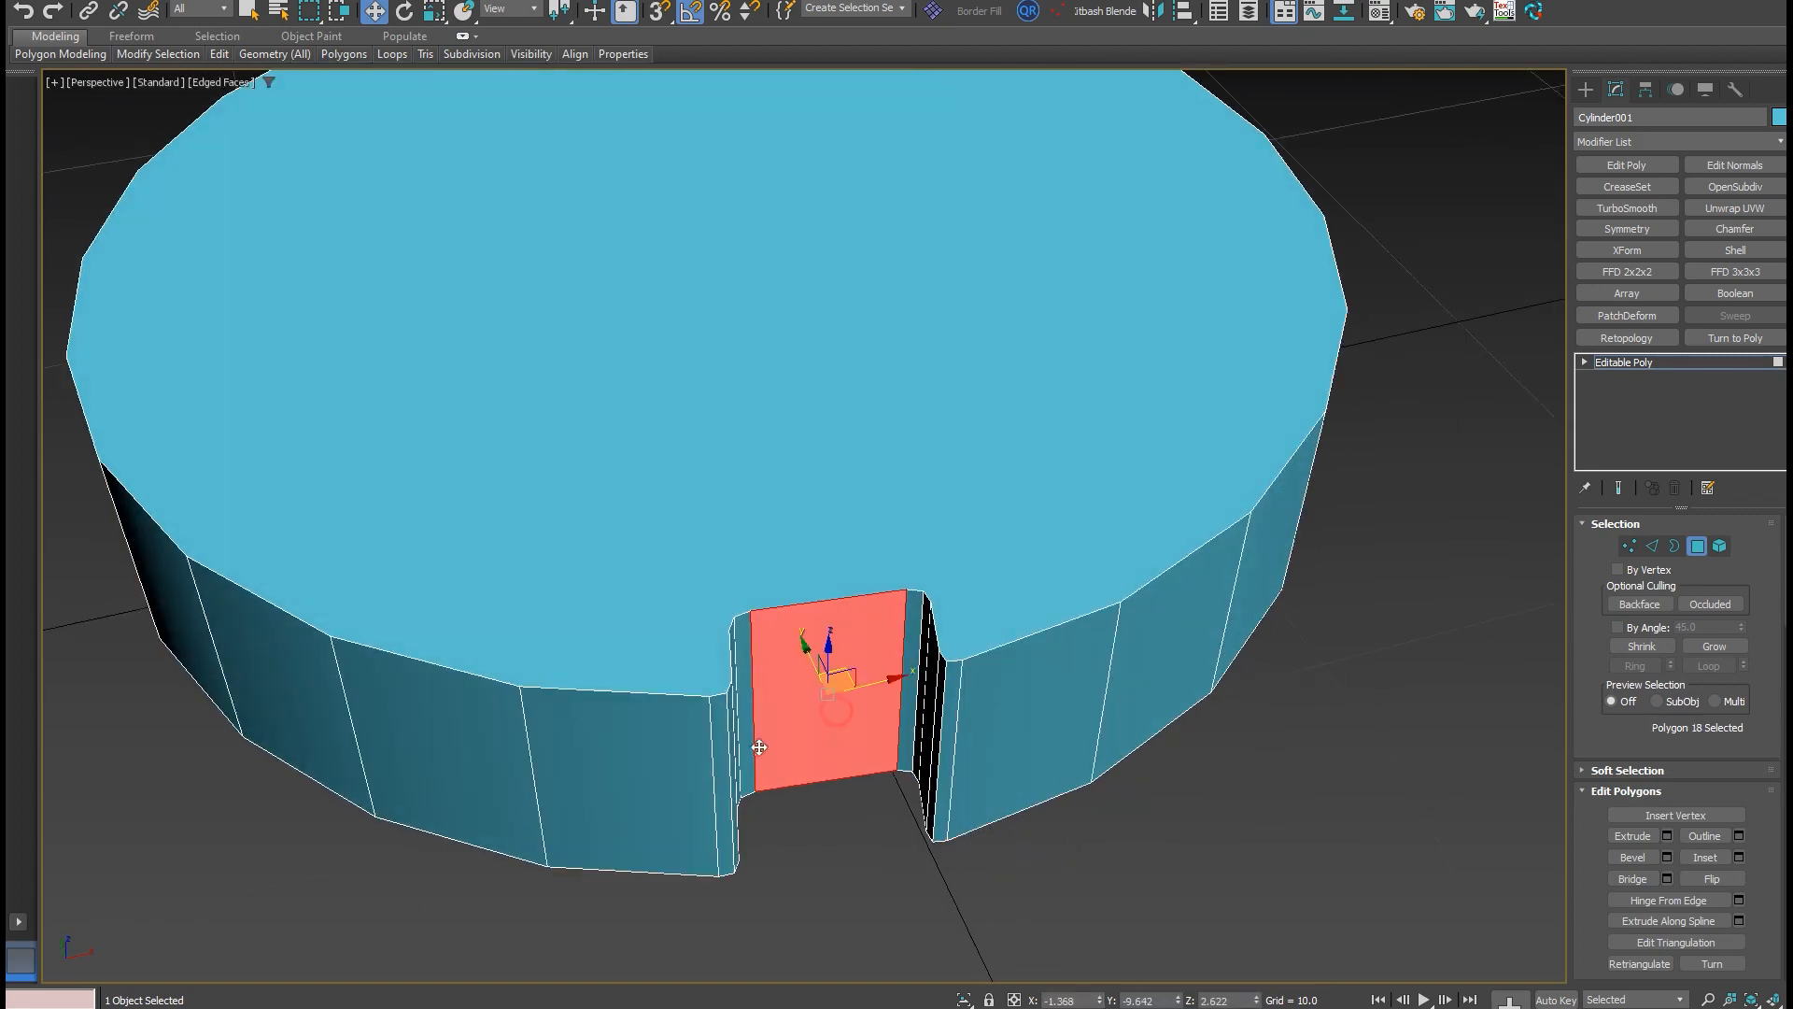
pyautogui.click(950, 747)
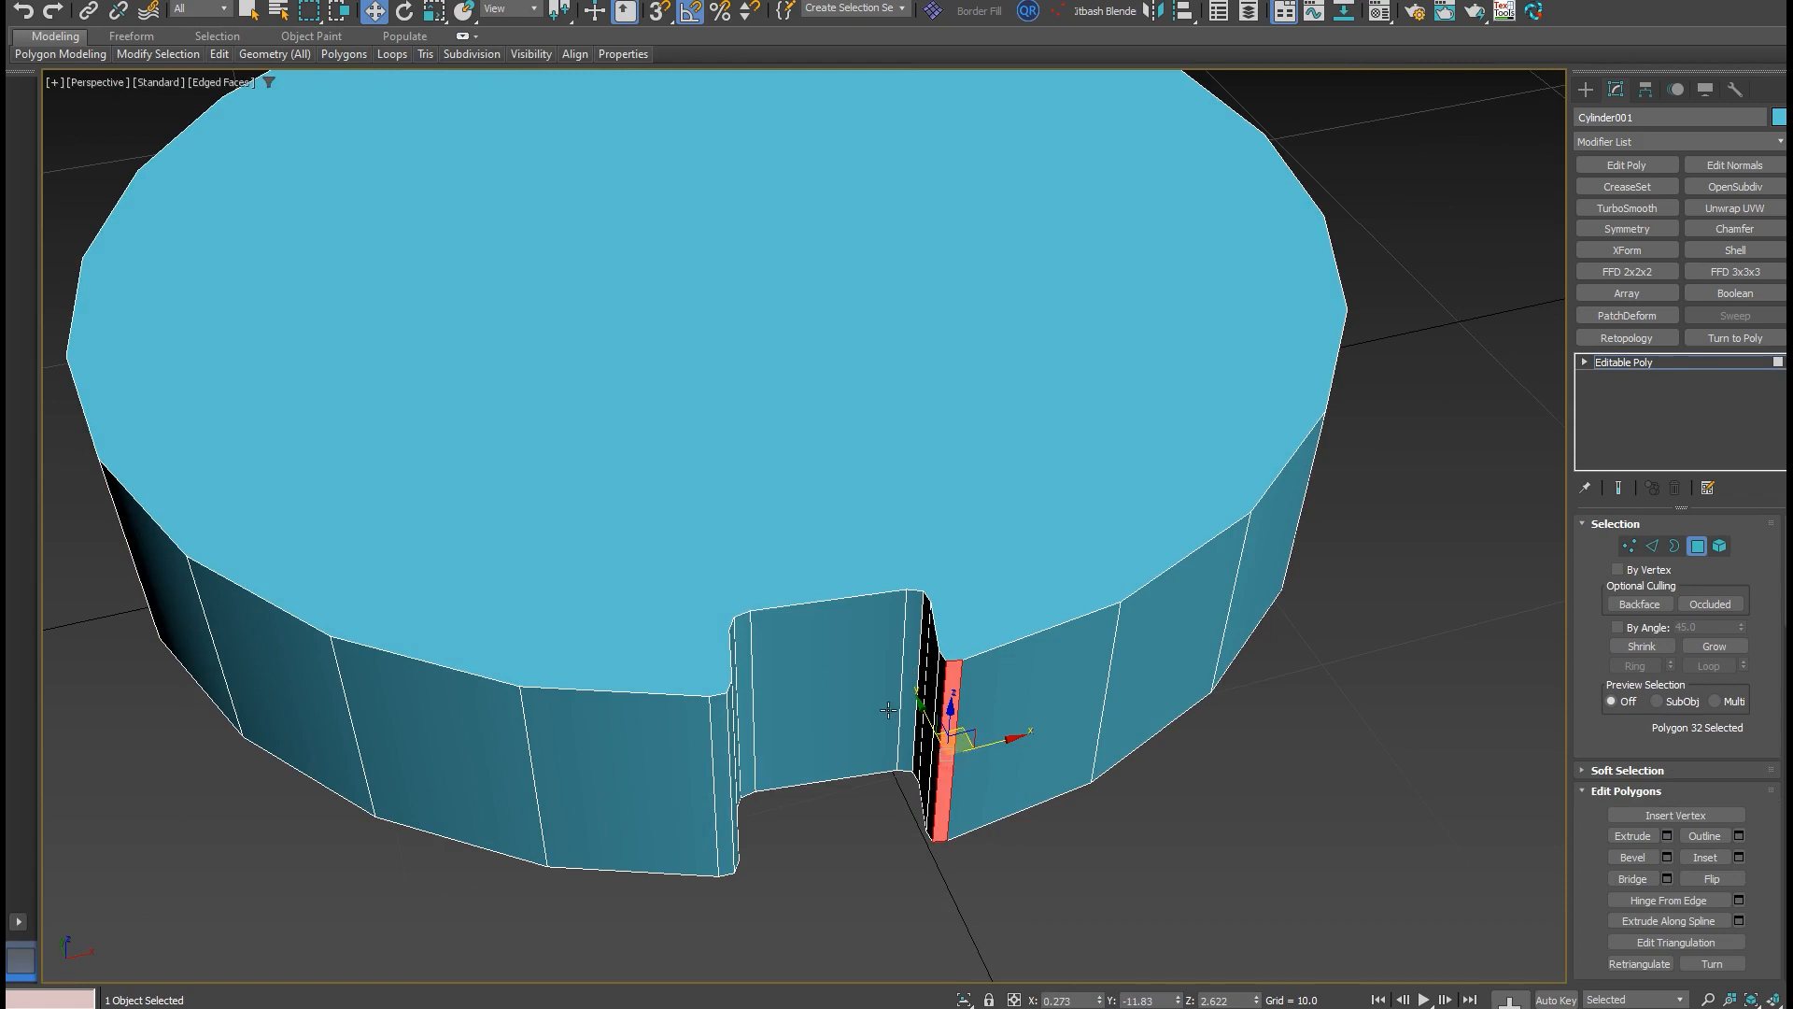
# Select the notch faces and one side face on each side, and delete all other polygons of the cylinder.
pyautogui.click(965, 785)
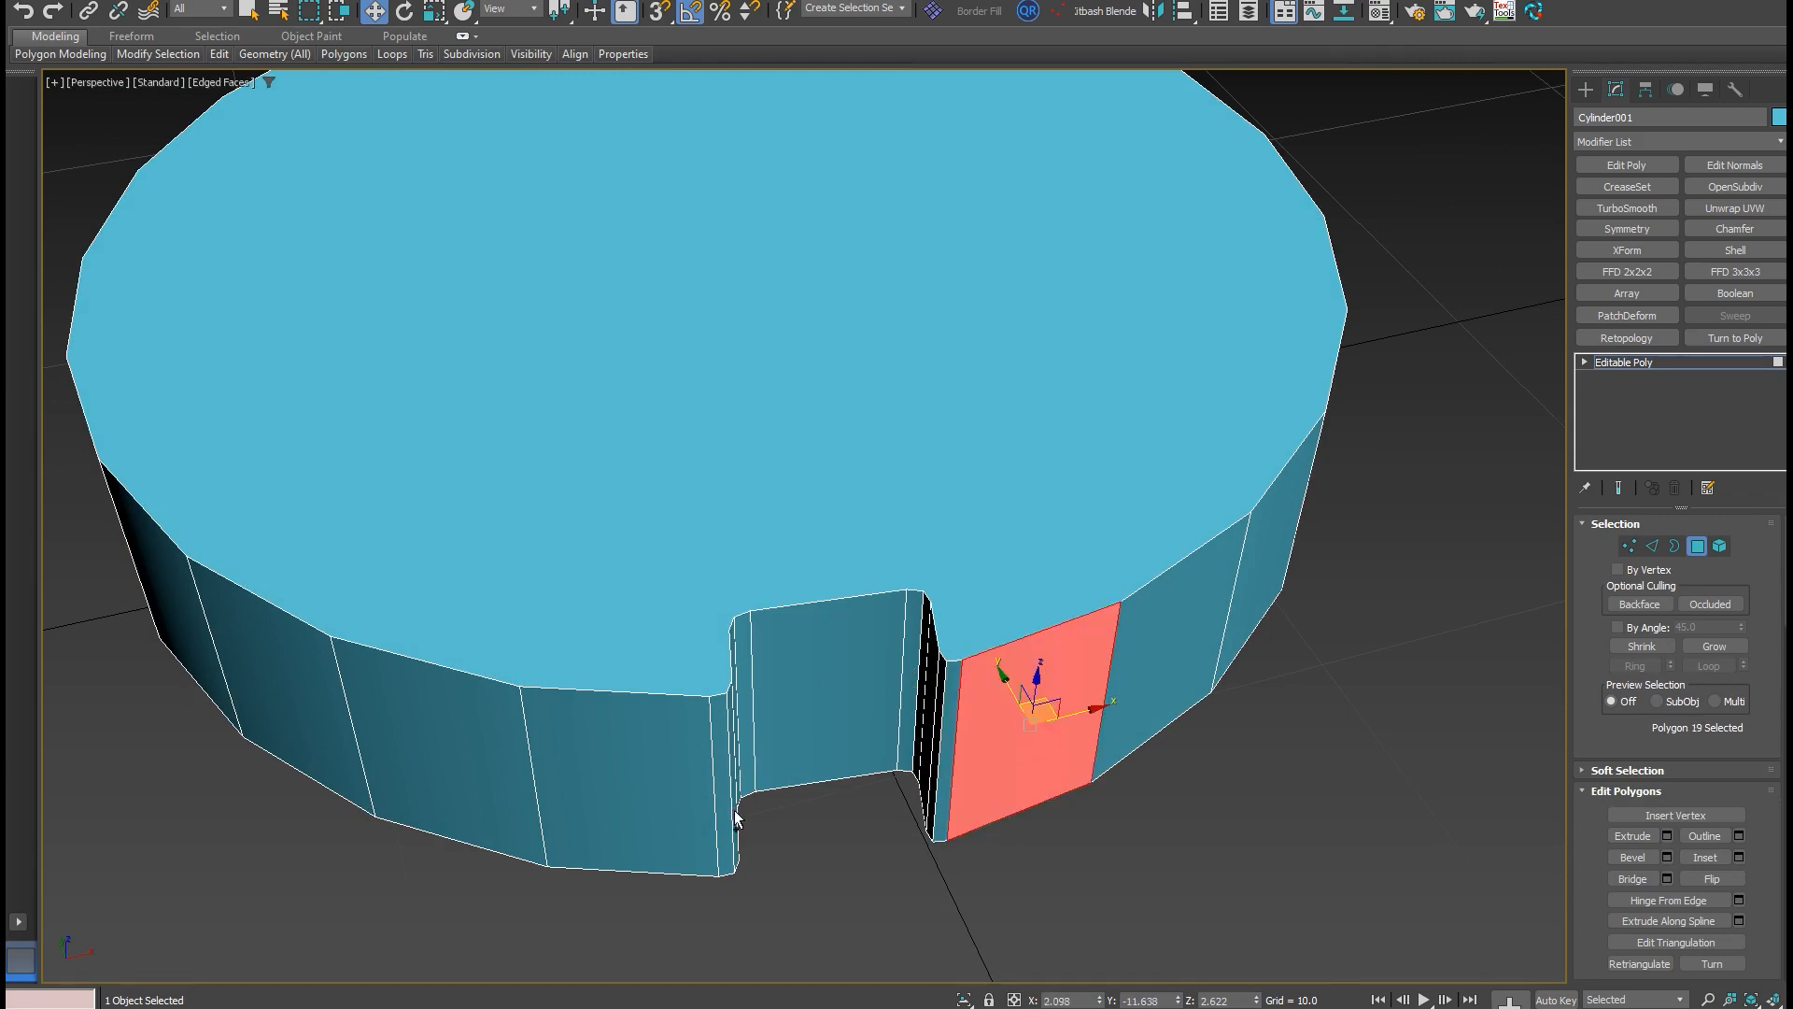
pyautogui.keyDown('ctrl'); pyautogui.click(670, 800); pyautogui.keyUp('ctrl')
pyautogui.keyDown('ctrl'); pyautogui.moveTo(993, 888); pyautogui.dragTo(668, 748); pyautogui.keyUp('ctrl')
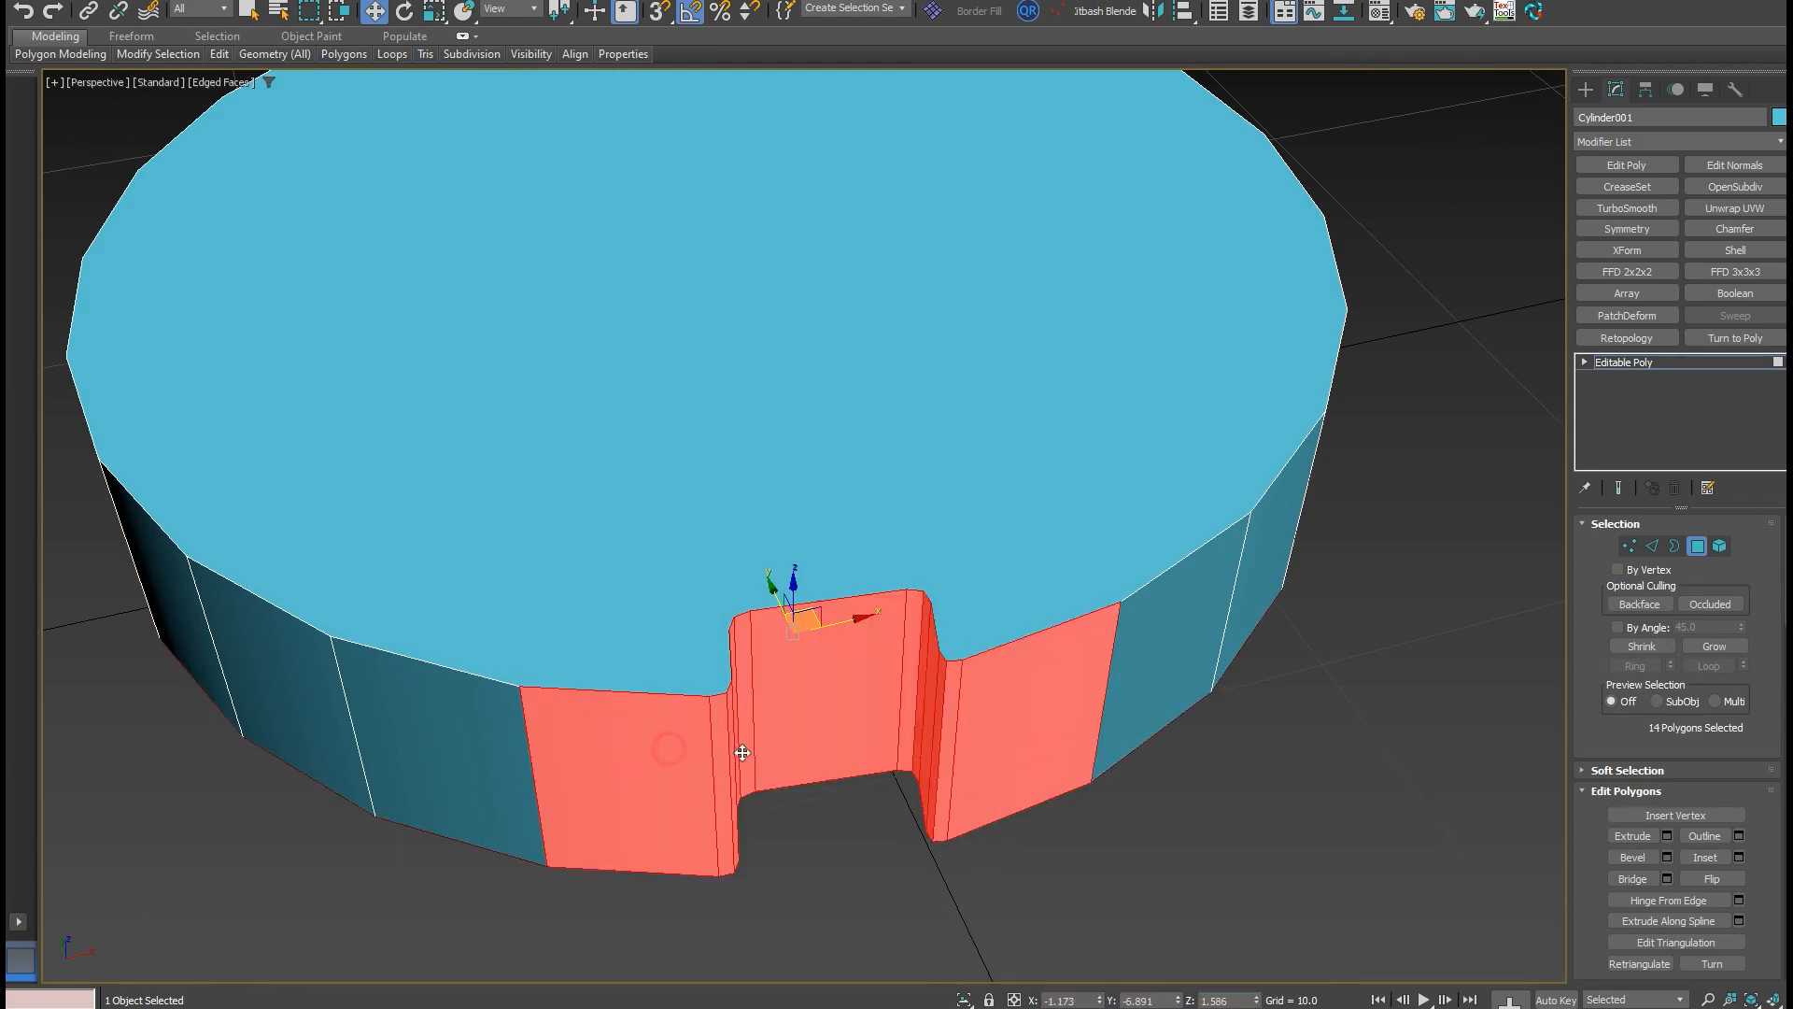
pyautogui.hotkey('ctrl', 'i')
pyautogui.keyDown('alt'); pyautogui.moveTo(752, 715); pyautogui.dragTo(747, 559, button='middle'); pyautogui.keyUp('alt')
pyautogui.keyDown('ctrl'); pyautogui.click(888, 443); pyautogui.keyUp('ctrl')
pyautogui.press('Delete')
pyautogui.click(512, 148)
pyautogui.keyDown('alt'); pyautogui.moveTo(512, 148); pyautogui.dragTo(905, 736, button='middle'); pyautogui.keyUp('alt')
pyautogui.press('4')
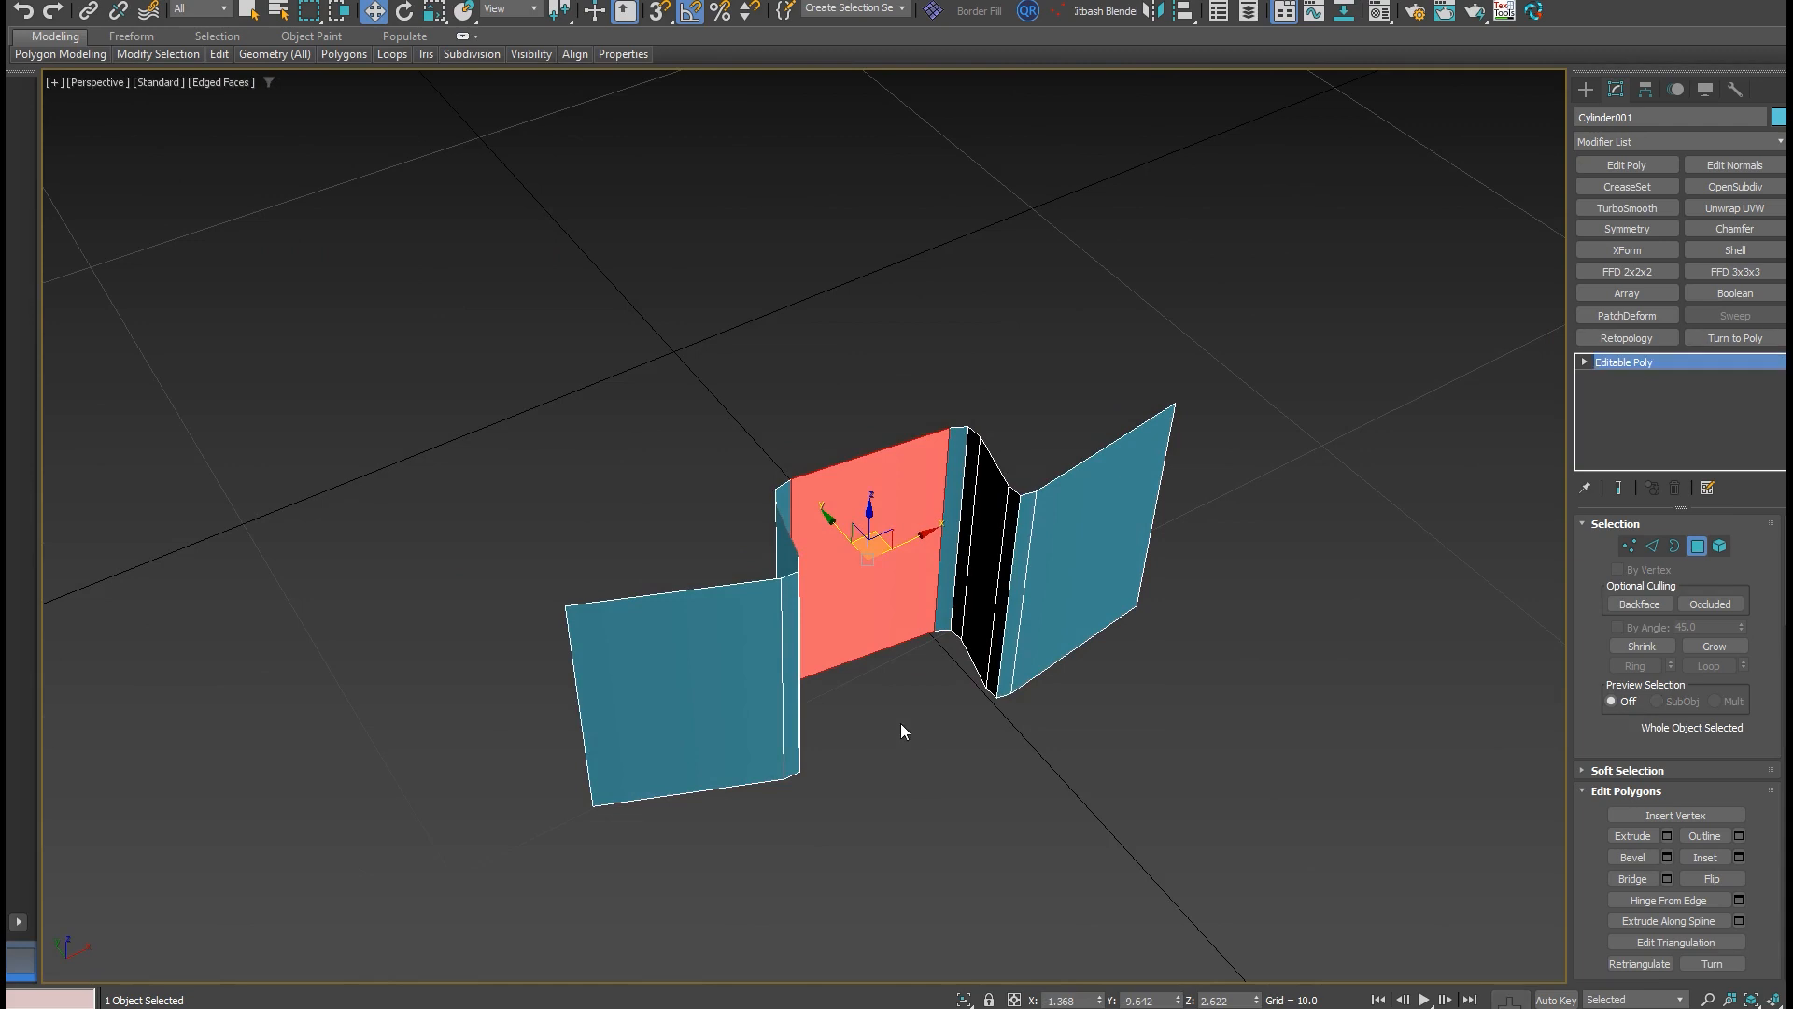
# Clone the notch segment around its central pivot in -45 degree snapped rotations as seven independent copies to form a ring.
pyautogui.scroll(-3, 805, 487)
pyautogui.moveTo(805, 488); pyautogui.dragTo(878, 528, button='middle')
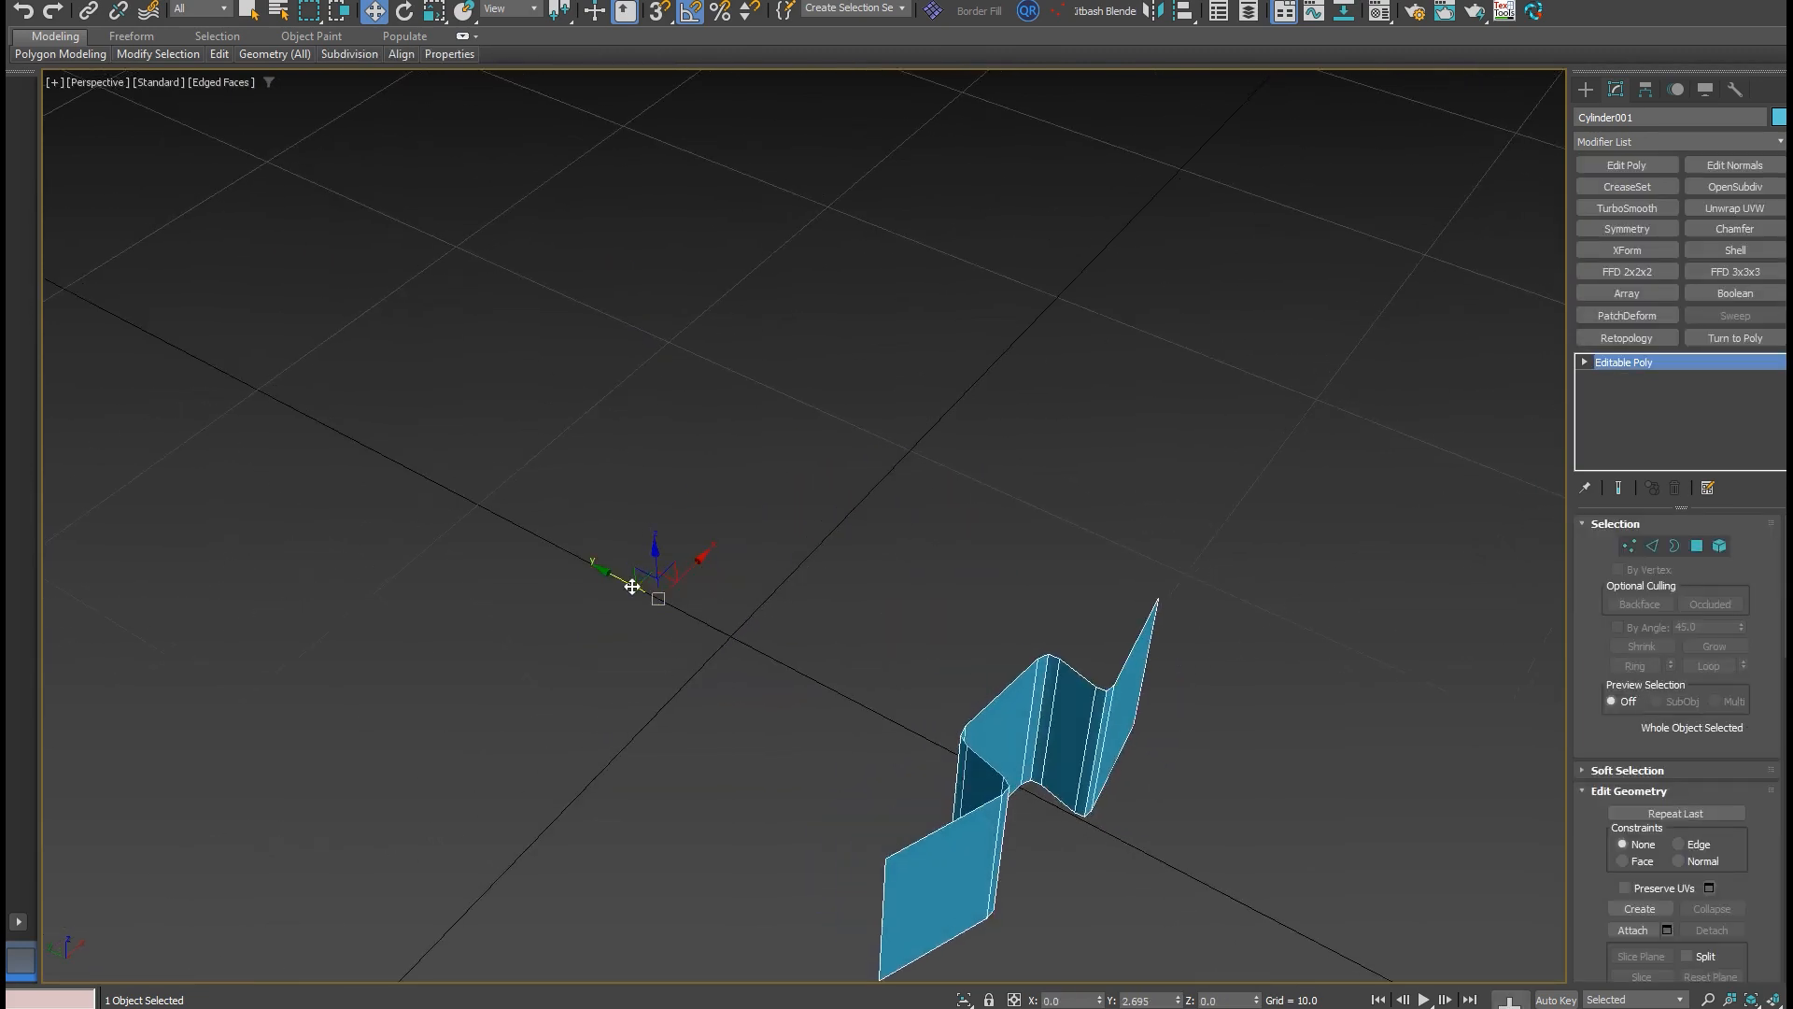
pyautogui.keyDown('alt'); pyautogui.moveTo(633, 586); pyautogui.dragTo(750, 539, button='middle'); pyautogui.keyUp('alt')
pyautogui.press('e')
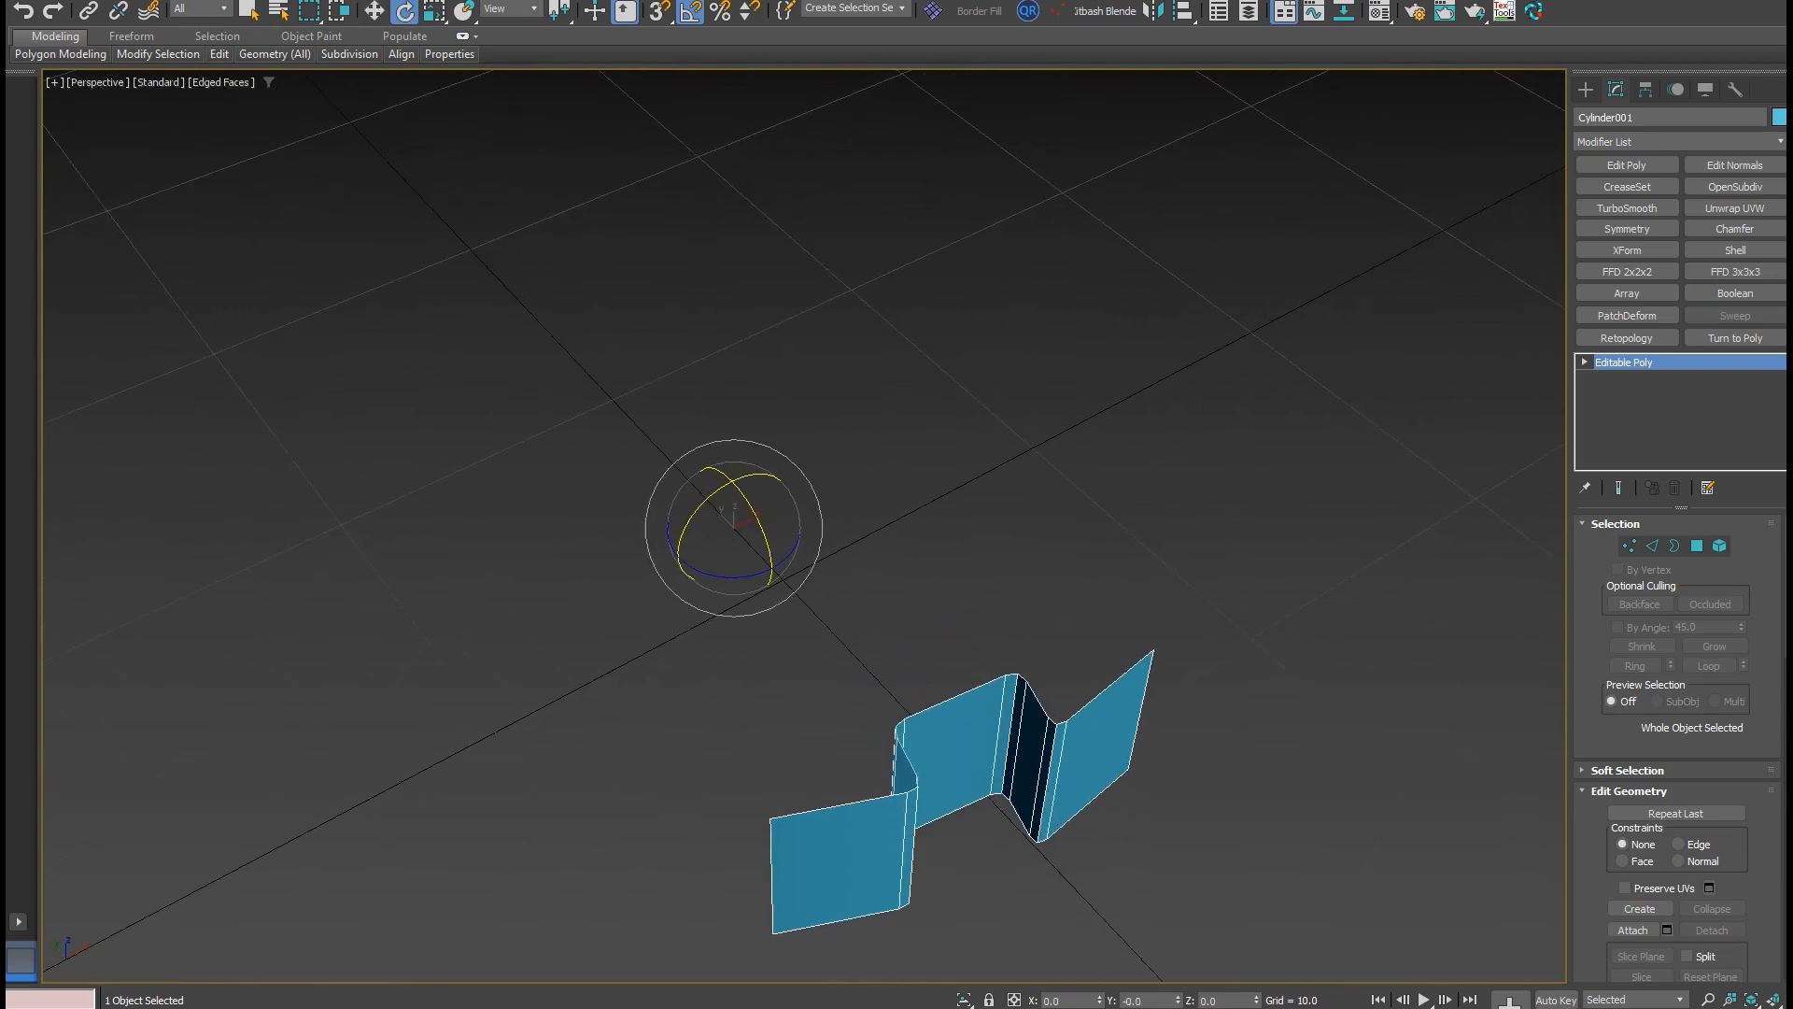
pyautogui.click(690, 10)
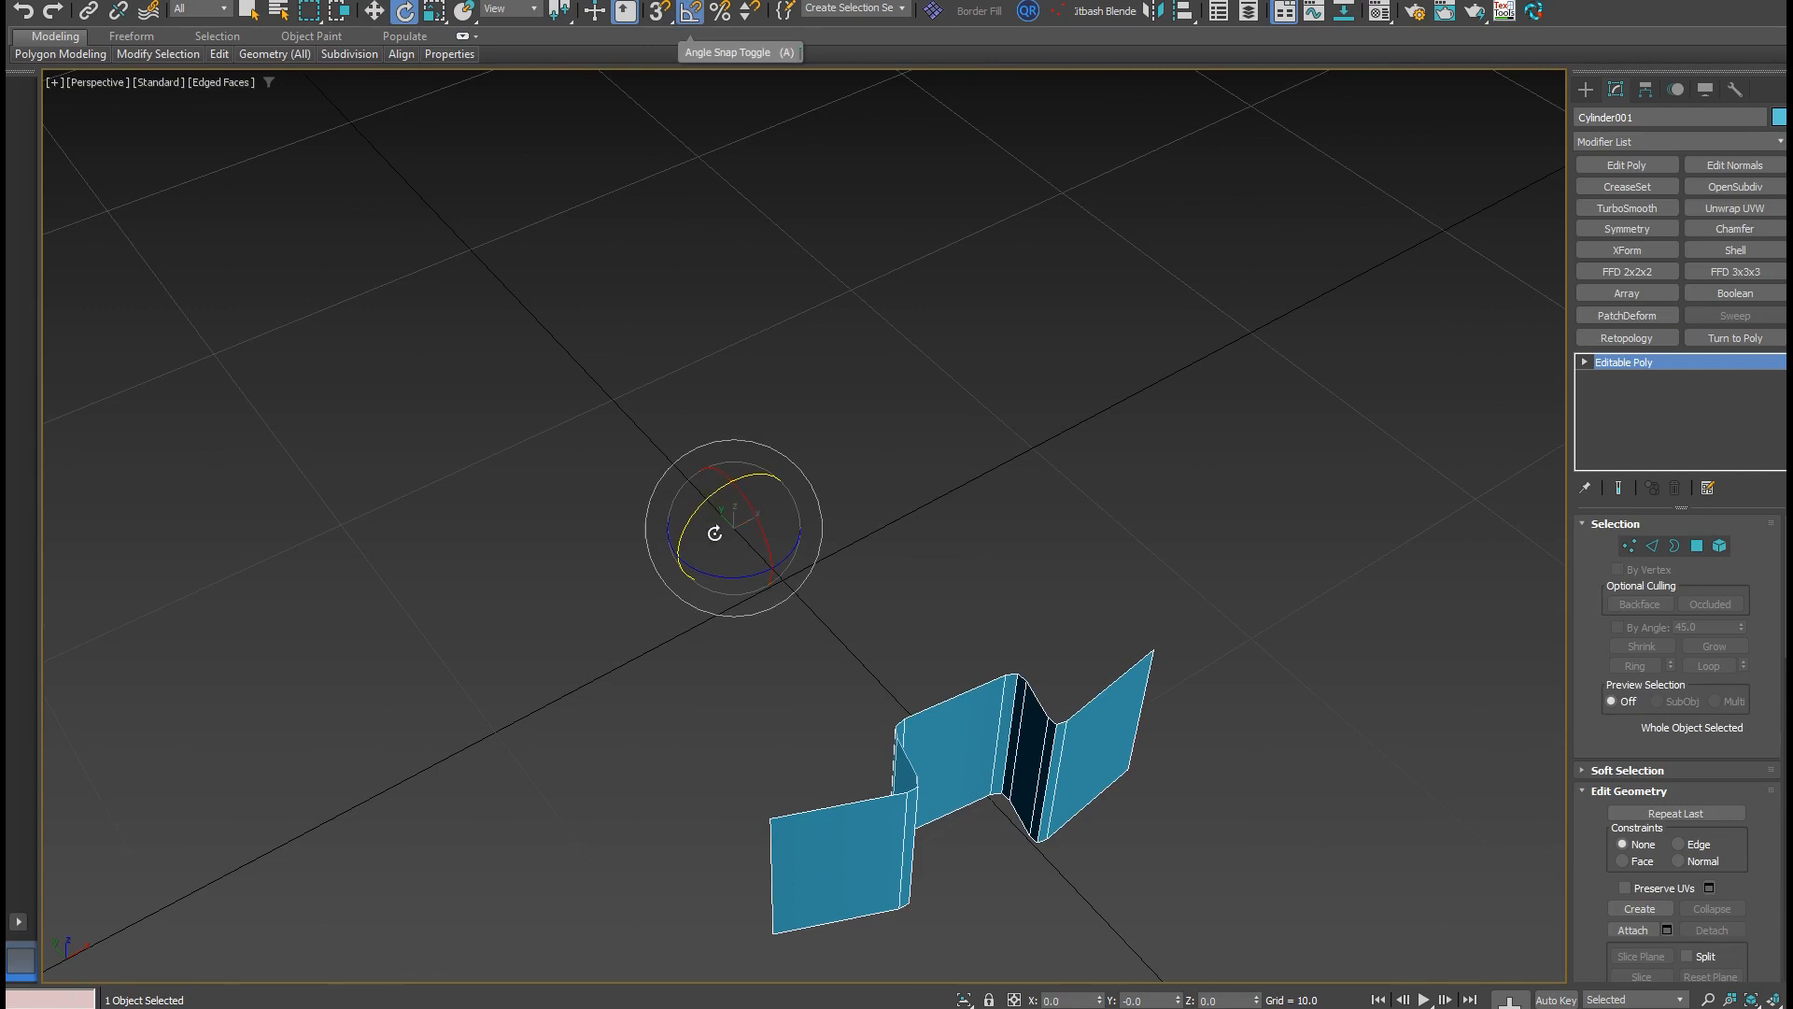
pyautogui.moveTo(740, 574)
pyautogui.keyDown('shift'); pyautogui.mouseDown()
pyautogui.moveTo(684, 580)
pyautogui.moveTo(717, 599)
pyautogui.moveTo(704, 605)
pyautogui.mouseUp(); pyautogui.keyUp('shift')
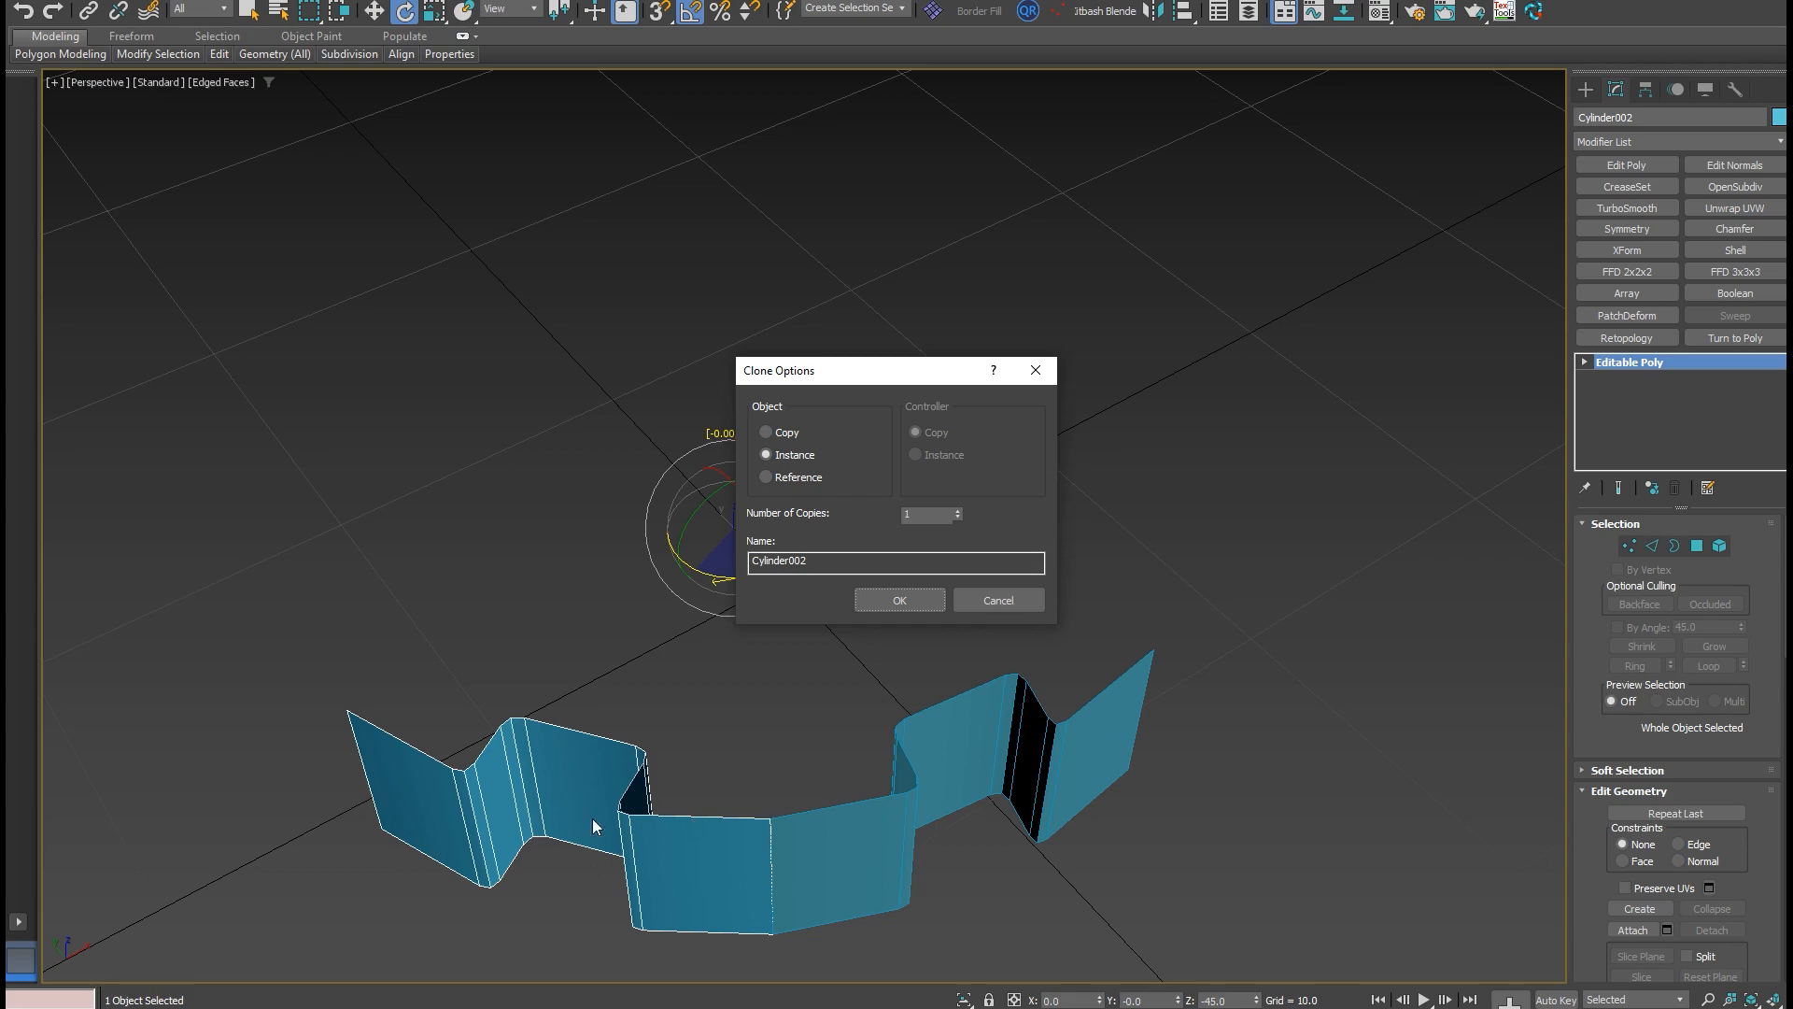
pyautogui.click(954, 510)
pyautogui.click(954, 510)
pyautogui.click(783, 432)
pyautogui.click(899, 602)
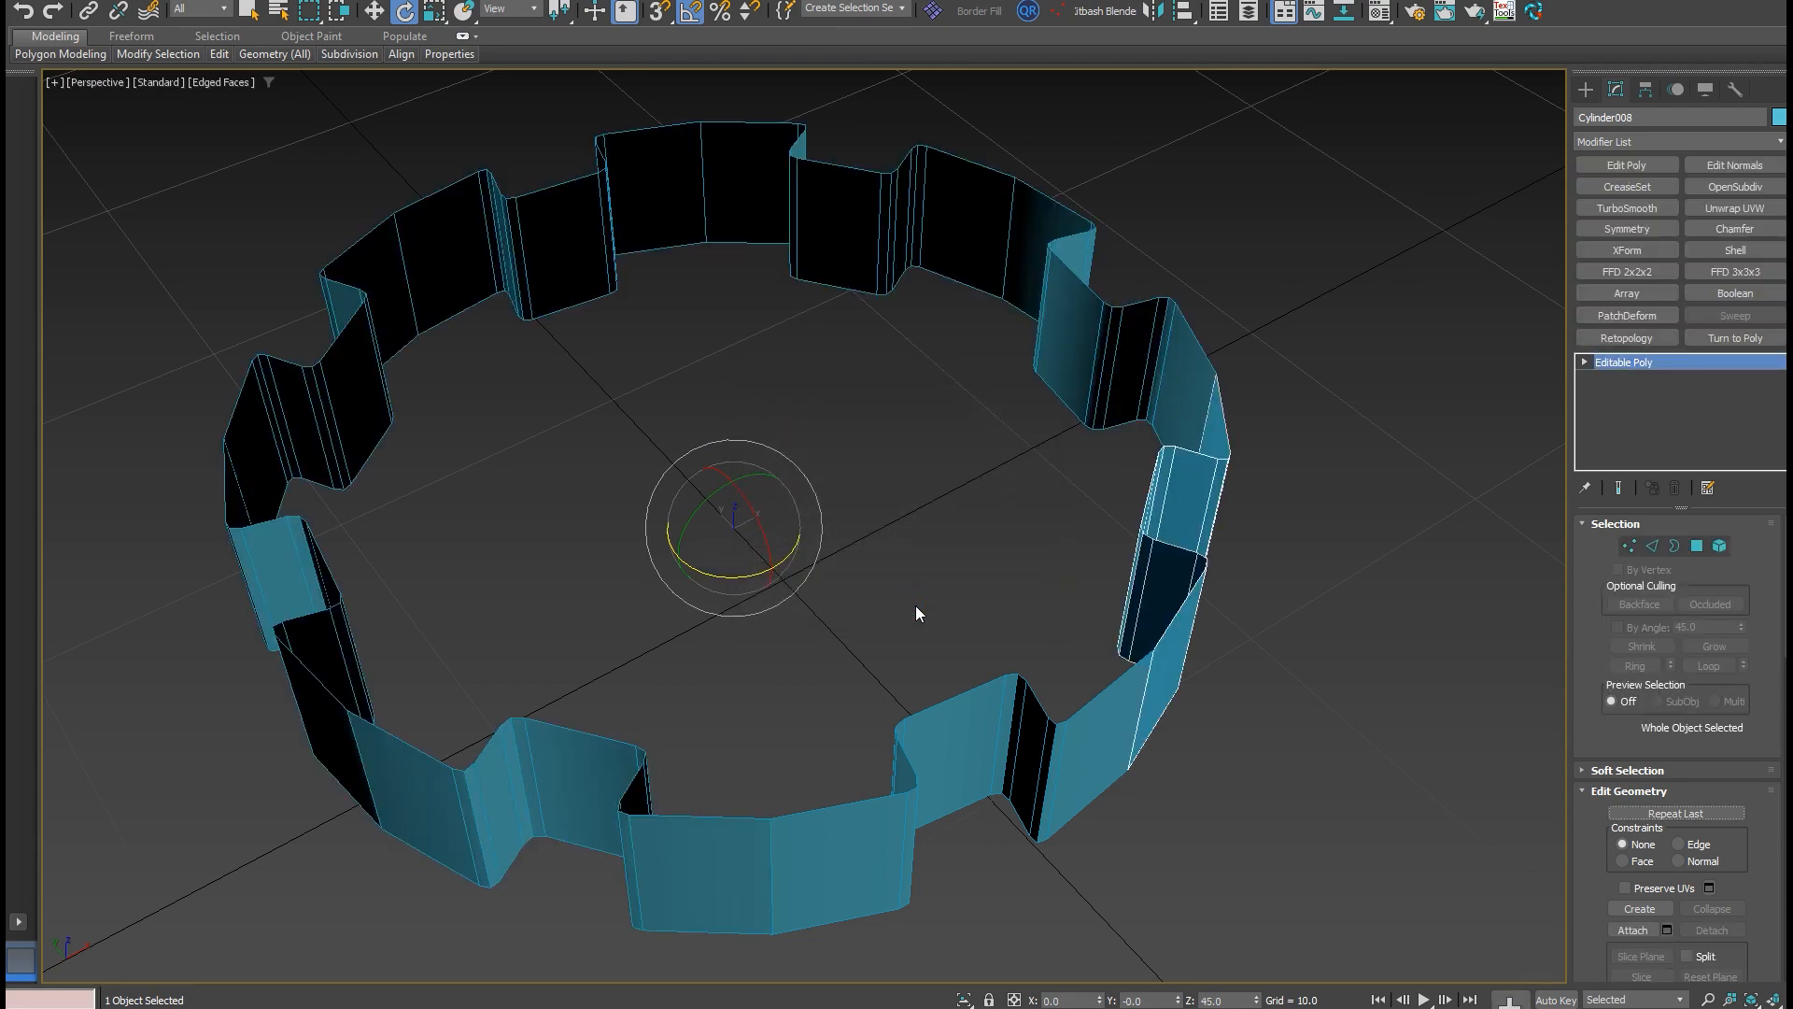
# Test whether the copies are linked by moving the original segment's notch back face toward the center, and undo the move.
pyautogui.keyDown('alt'); pyautogui.moveTo(915, 605); pyautogui.dragTo(916, 680, button='middle'); pyautogui.keyUp('alt')
pyautogui.scroll(4, 921, 732)
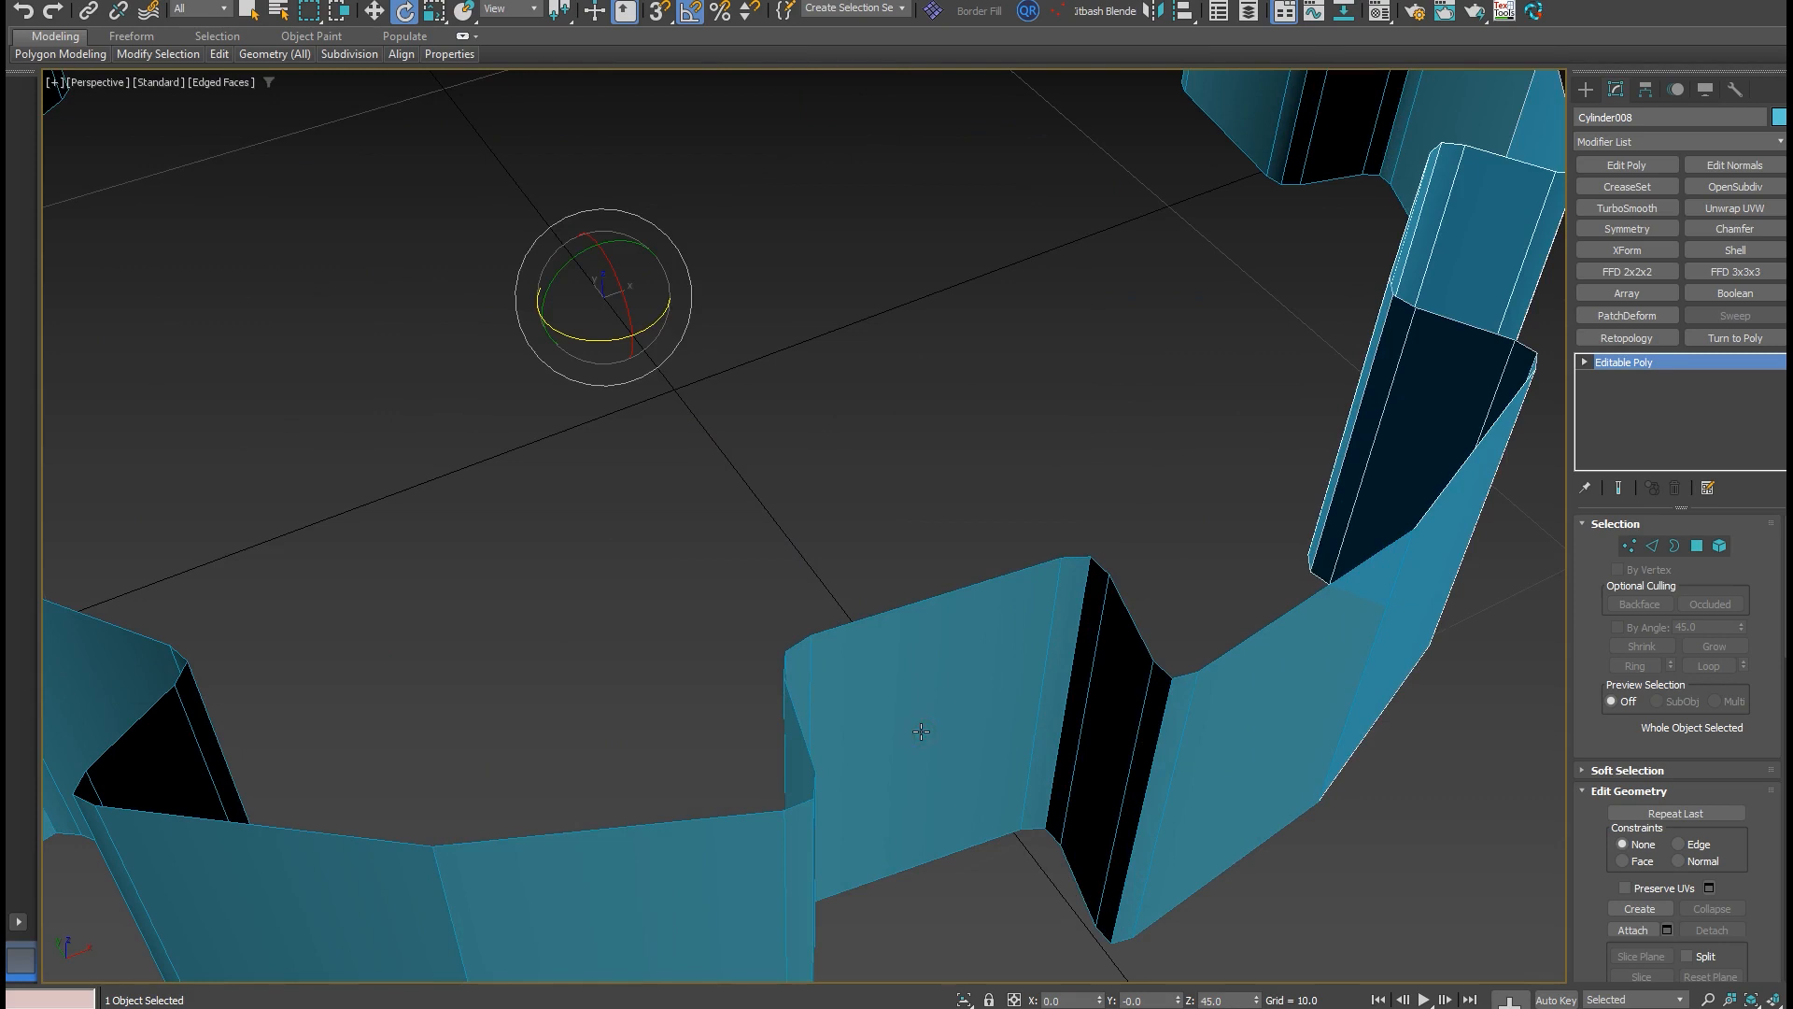
pyautogui.click(919, 719)
pyautogui.press('4')
pyautogui.click(920, 719)
pyautogui.scroll(-4, 919, 719)
pyautogui.press('w')
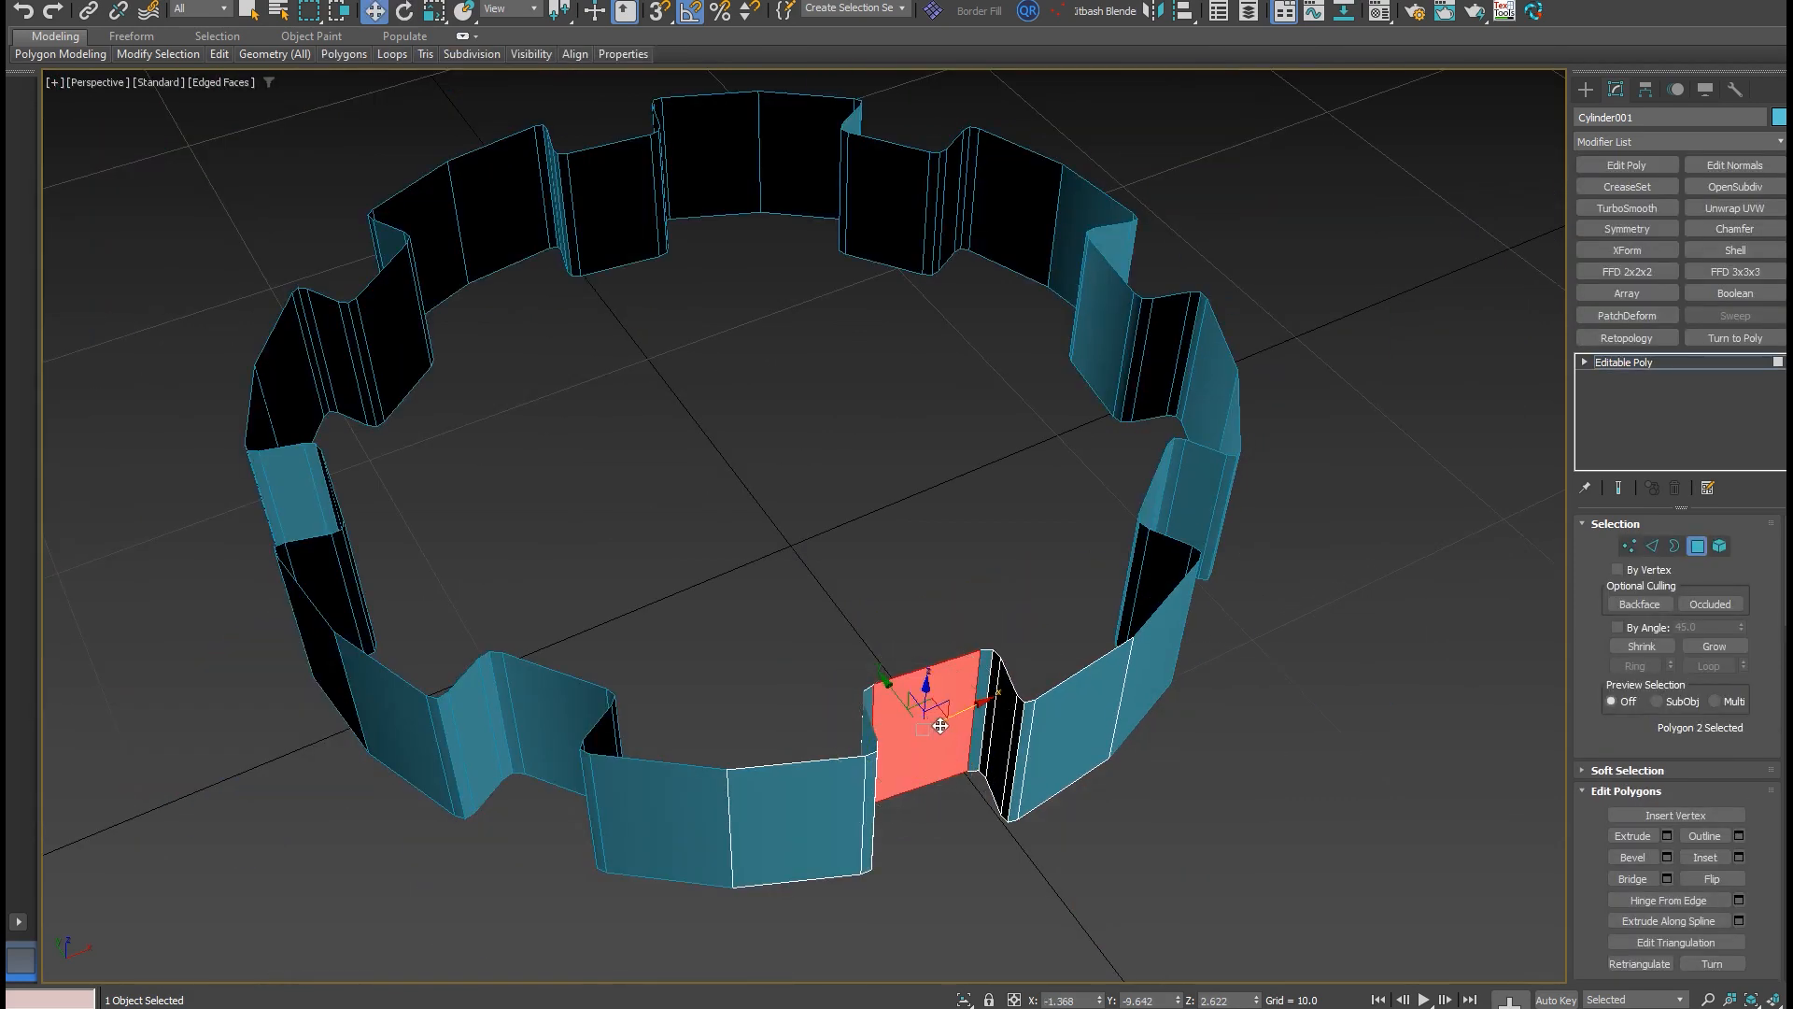
pyautogui.moveTo(890, 689); pyautogui.dragTo(825, 565)
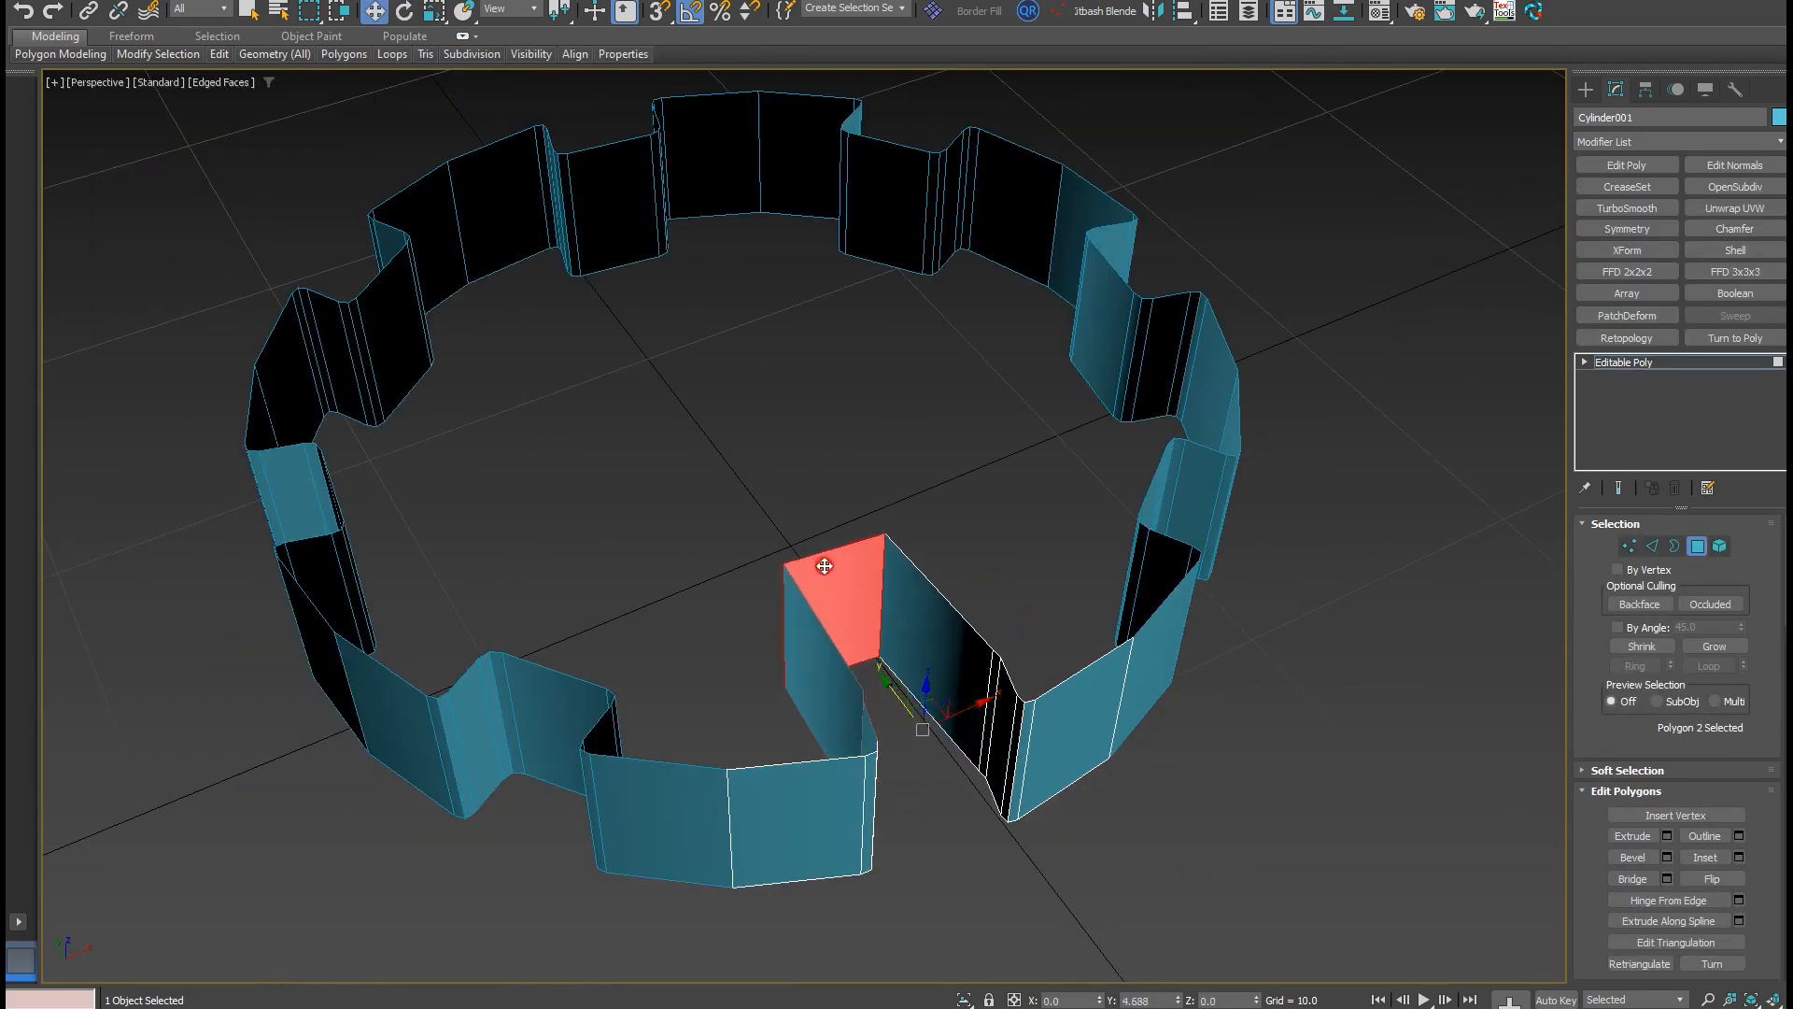
pyautogui.hotkey('ctrl', 'z')
# Undo the rotated cloning back to the single notch segment with polygon editing off.
pyautogui.scroll(-2, 872, 744)
pyautogui.scroll(6, 872, 743)
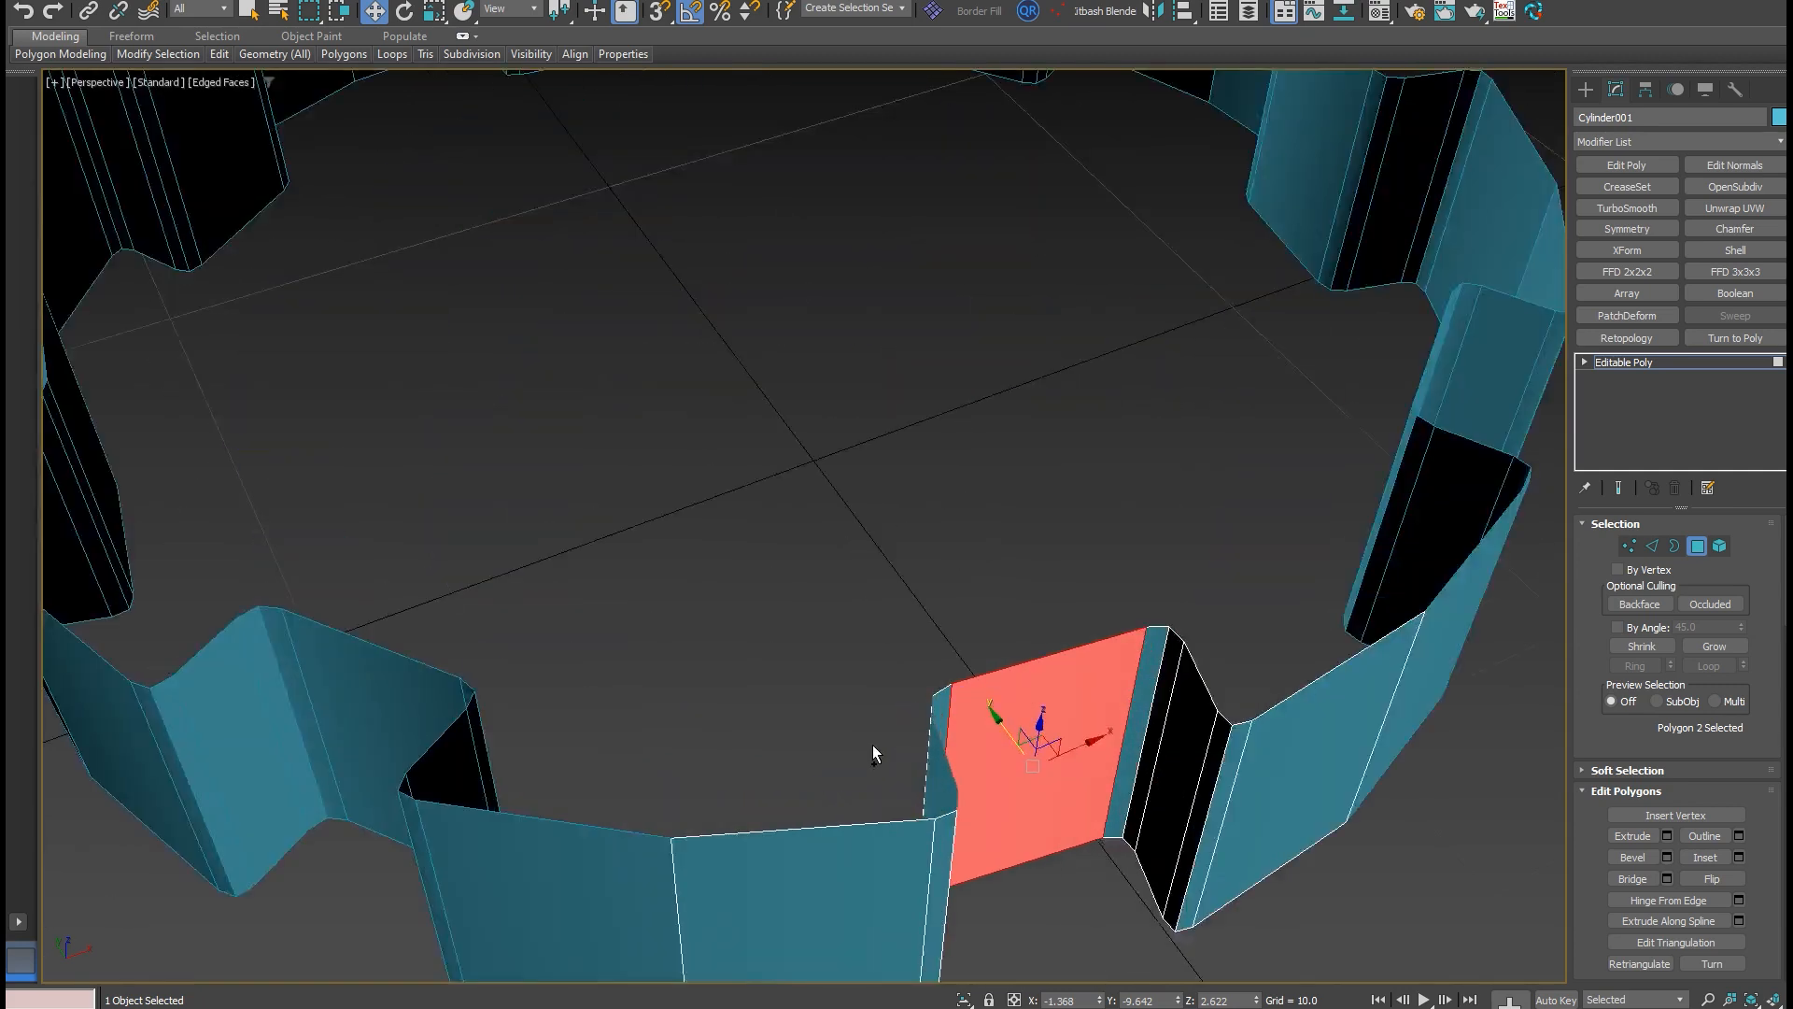
pyautogui.scroll(-8, 888, 766)
pyautogui.hotkey('ctrl', 'z')
pyautogui.hotkey('ctrl', 'z')
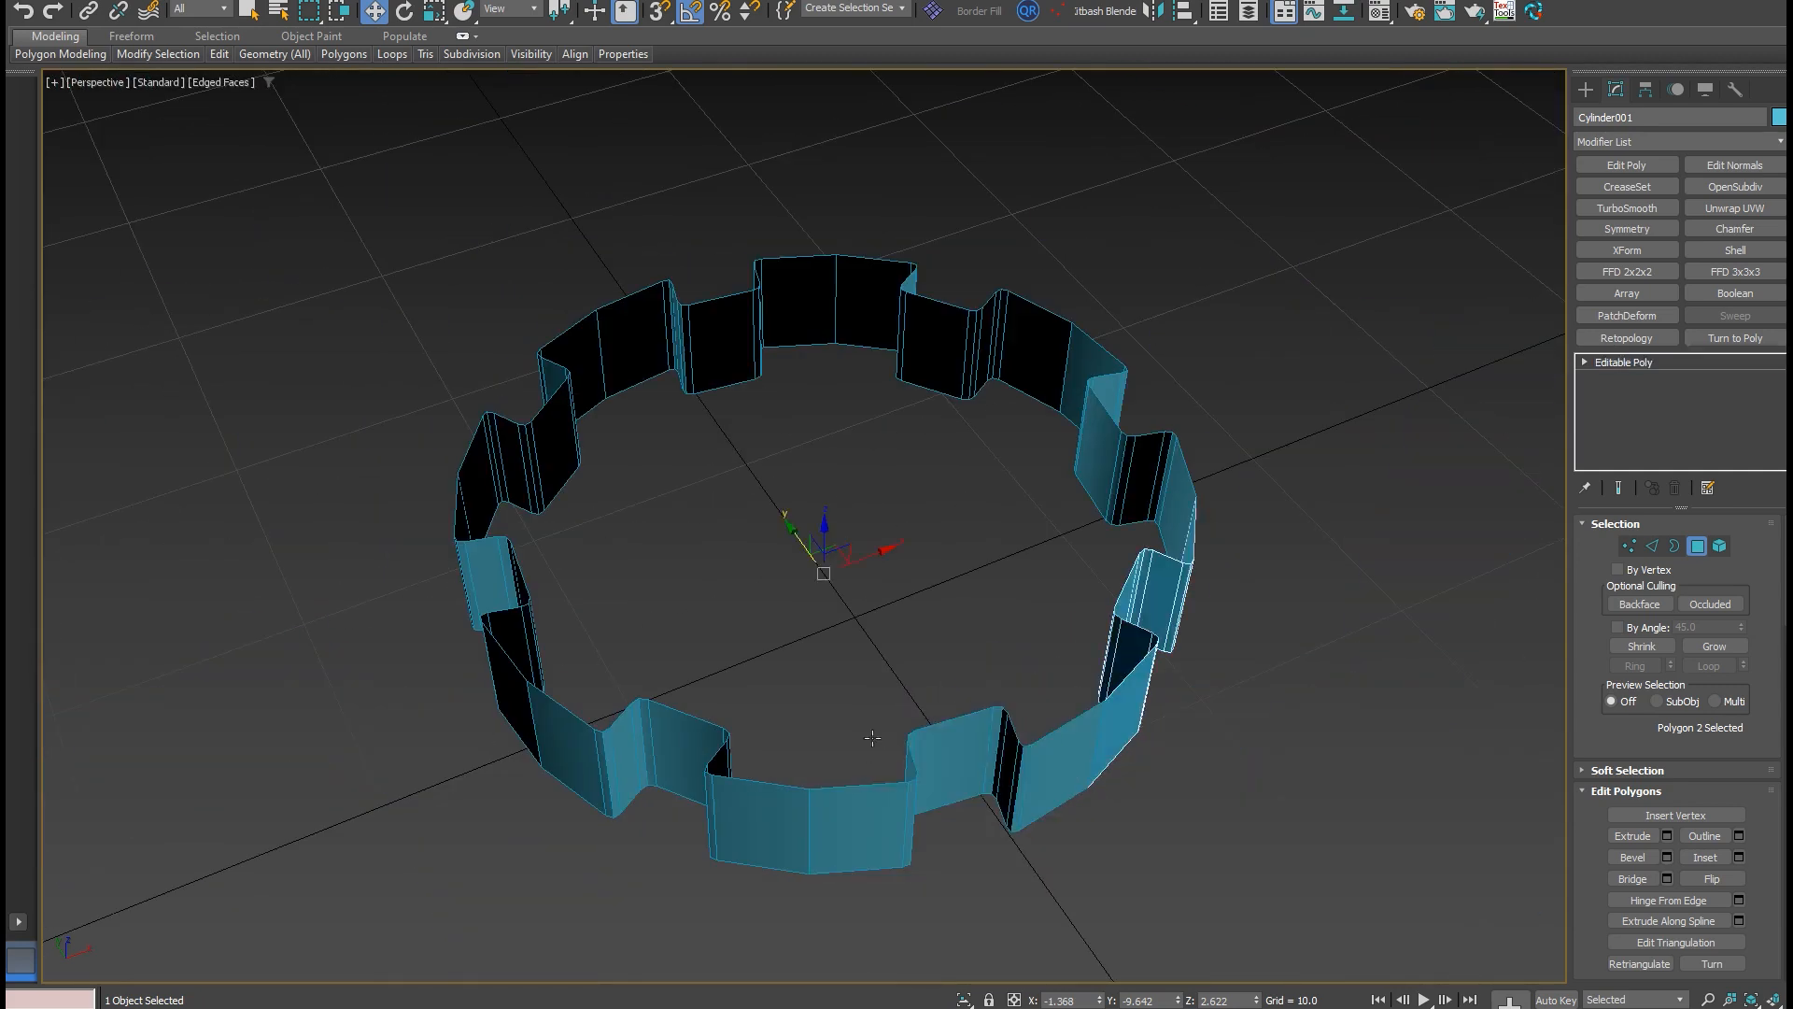
pyautogui.hotkey('ctrl', 'z')
pyautogui.hotkey('ctrl', 'z')
pyautogui.scroll(3, 876, 747)
pyautogui.scroll(-5, 876, 747)
pyautogui.scroll(5, 877, 747)
pyautogui.press('e')
pyautogui.scroll(-5, 900, 743)
pyautogui.press('4')
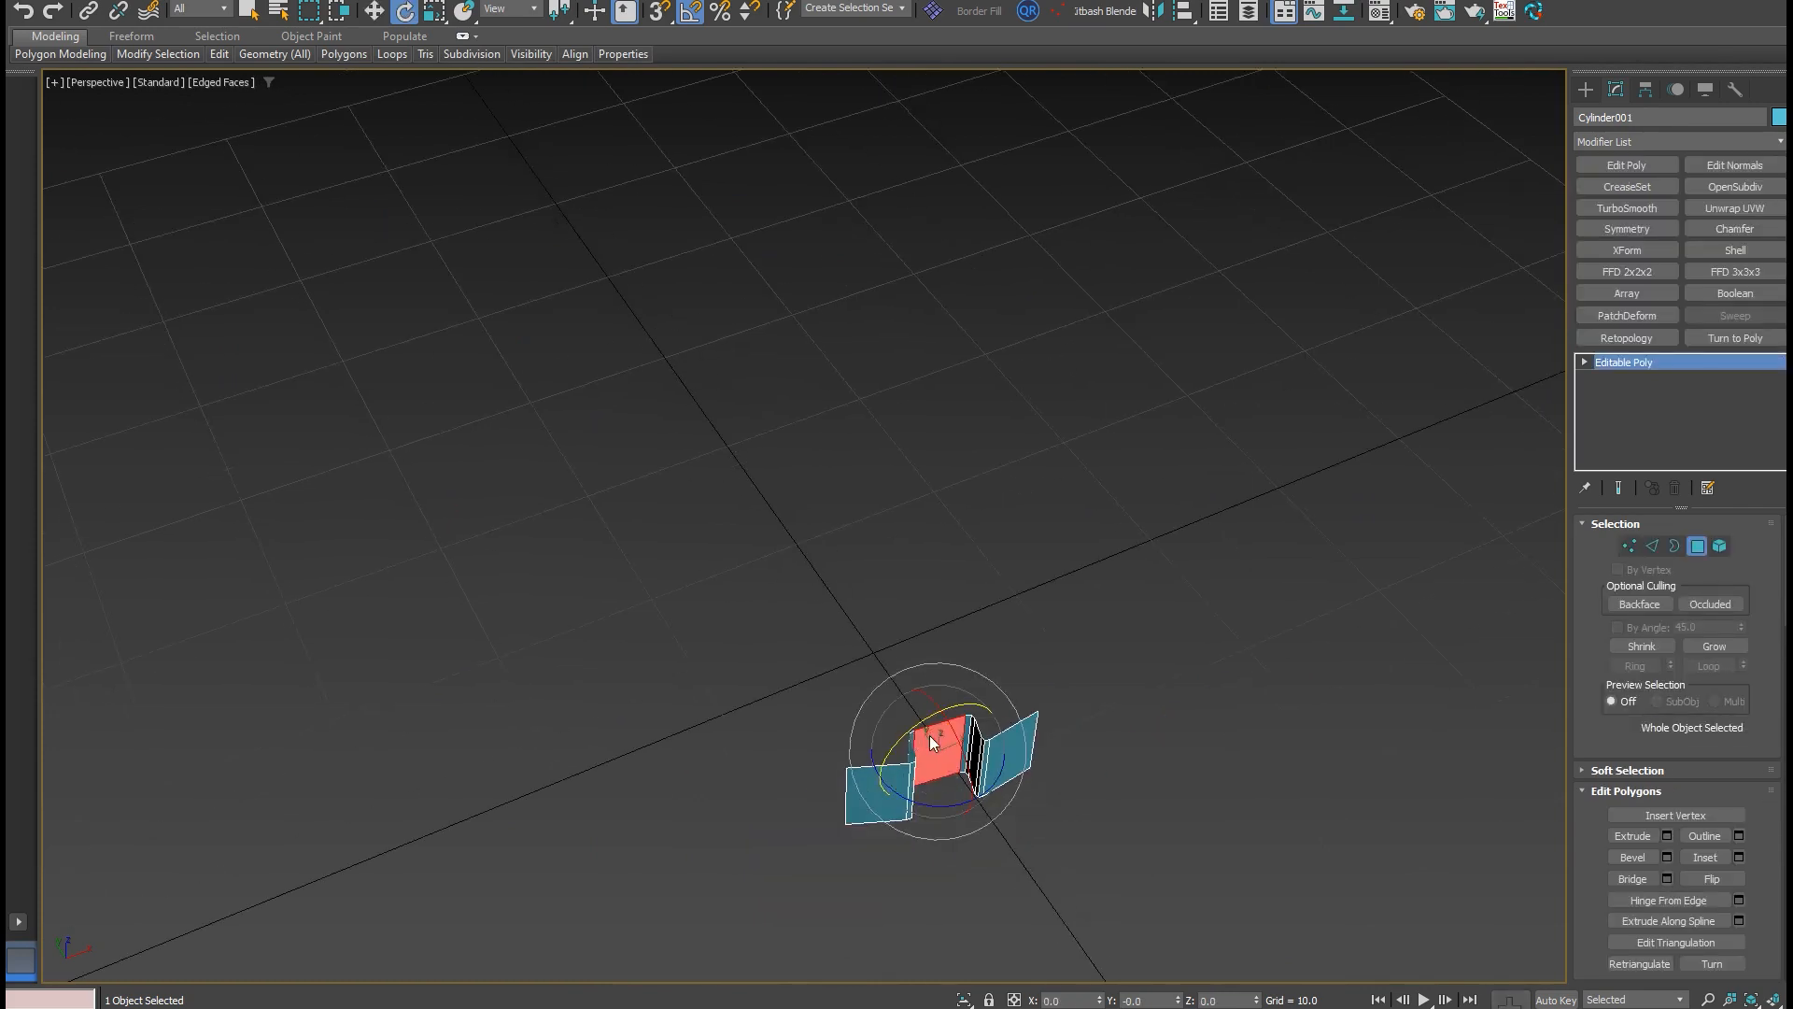
pyautogui.hotkey('ctrl', 'z')
# Clone the notch segment around its central pivot in -45 degree rotations as seven instances to complete the ring.
pyautogui.press('a')
pyautogui.moveTo(825, 620)
pyautogui.keyDown('shift'); pyautogui.mouseDown()
pyautogui.moveTo(772, 620)
pyautogui.moveTo(792, 640)
pyautogui.mouseUp(); pyautogui.keyUp('shift')
pyautogui.click(809, 457)
pyautogui.click(957, 509)
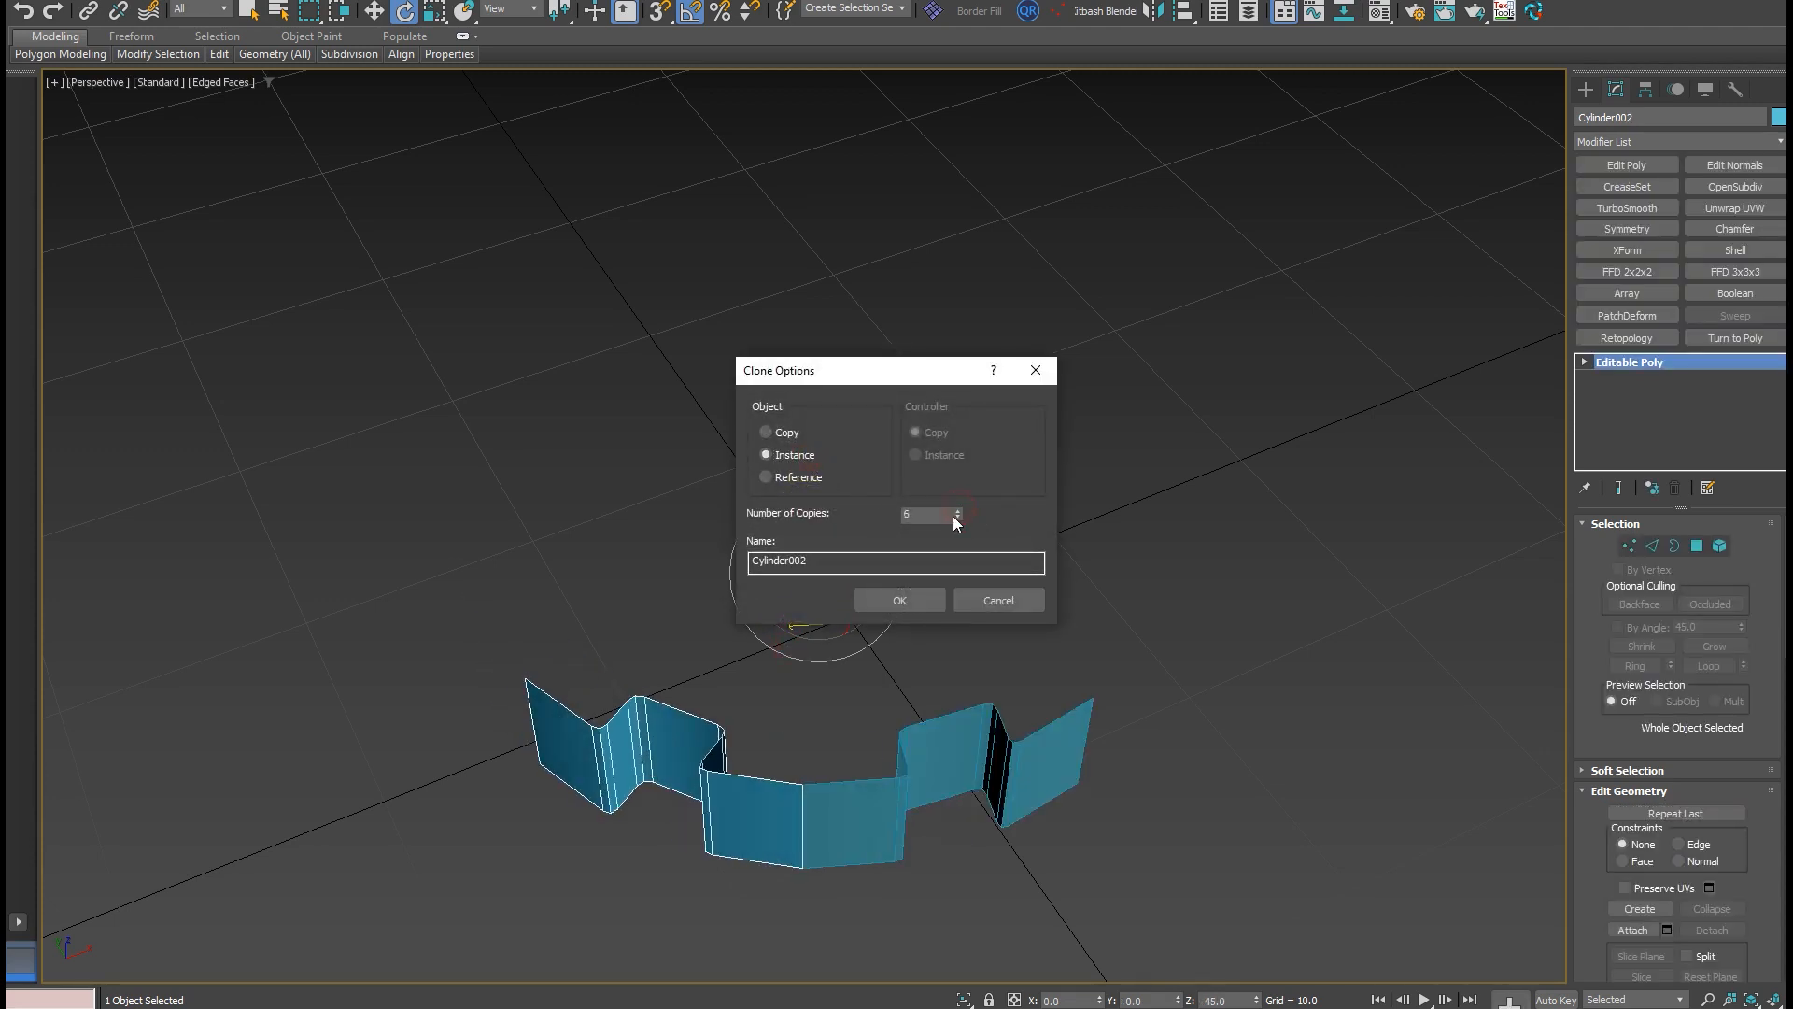
pyautogui.click(900, 599)
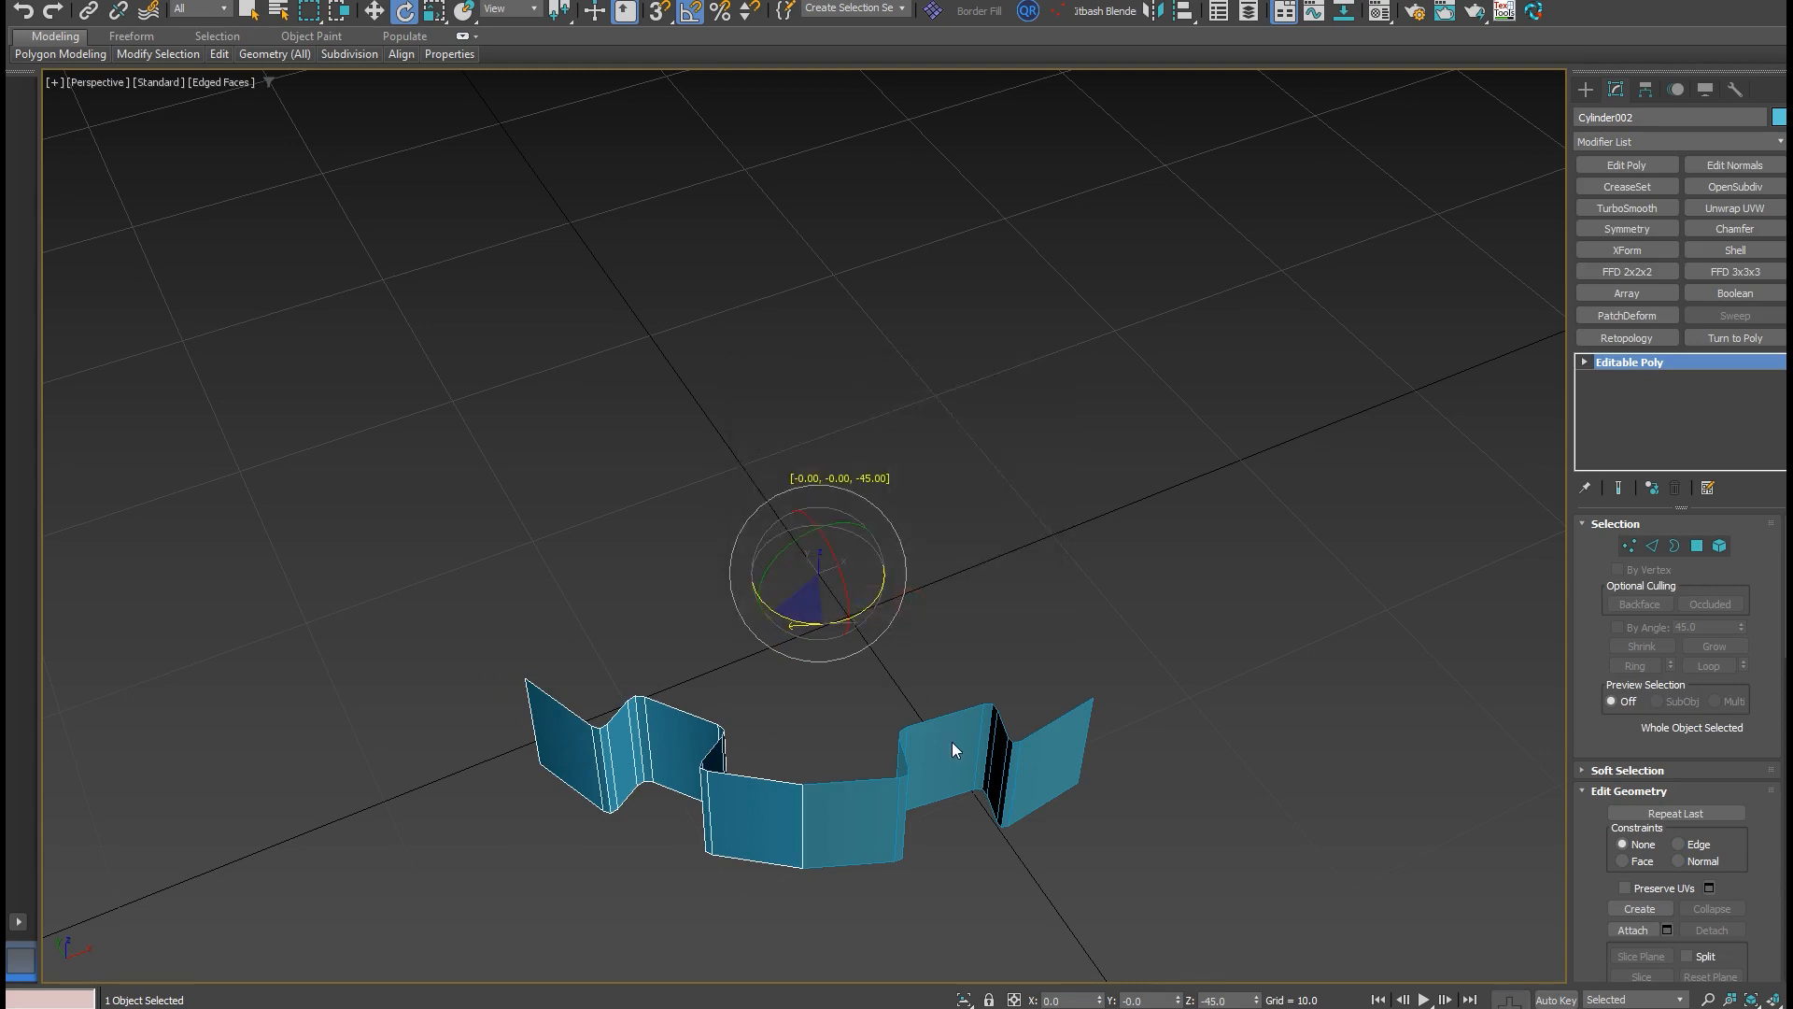
pyautogui.scroll(5, 950, 741)
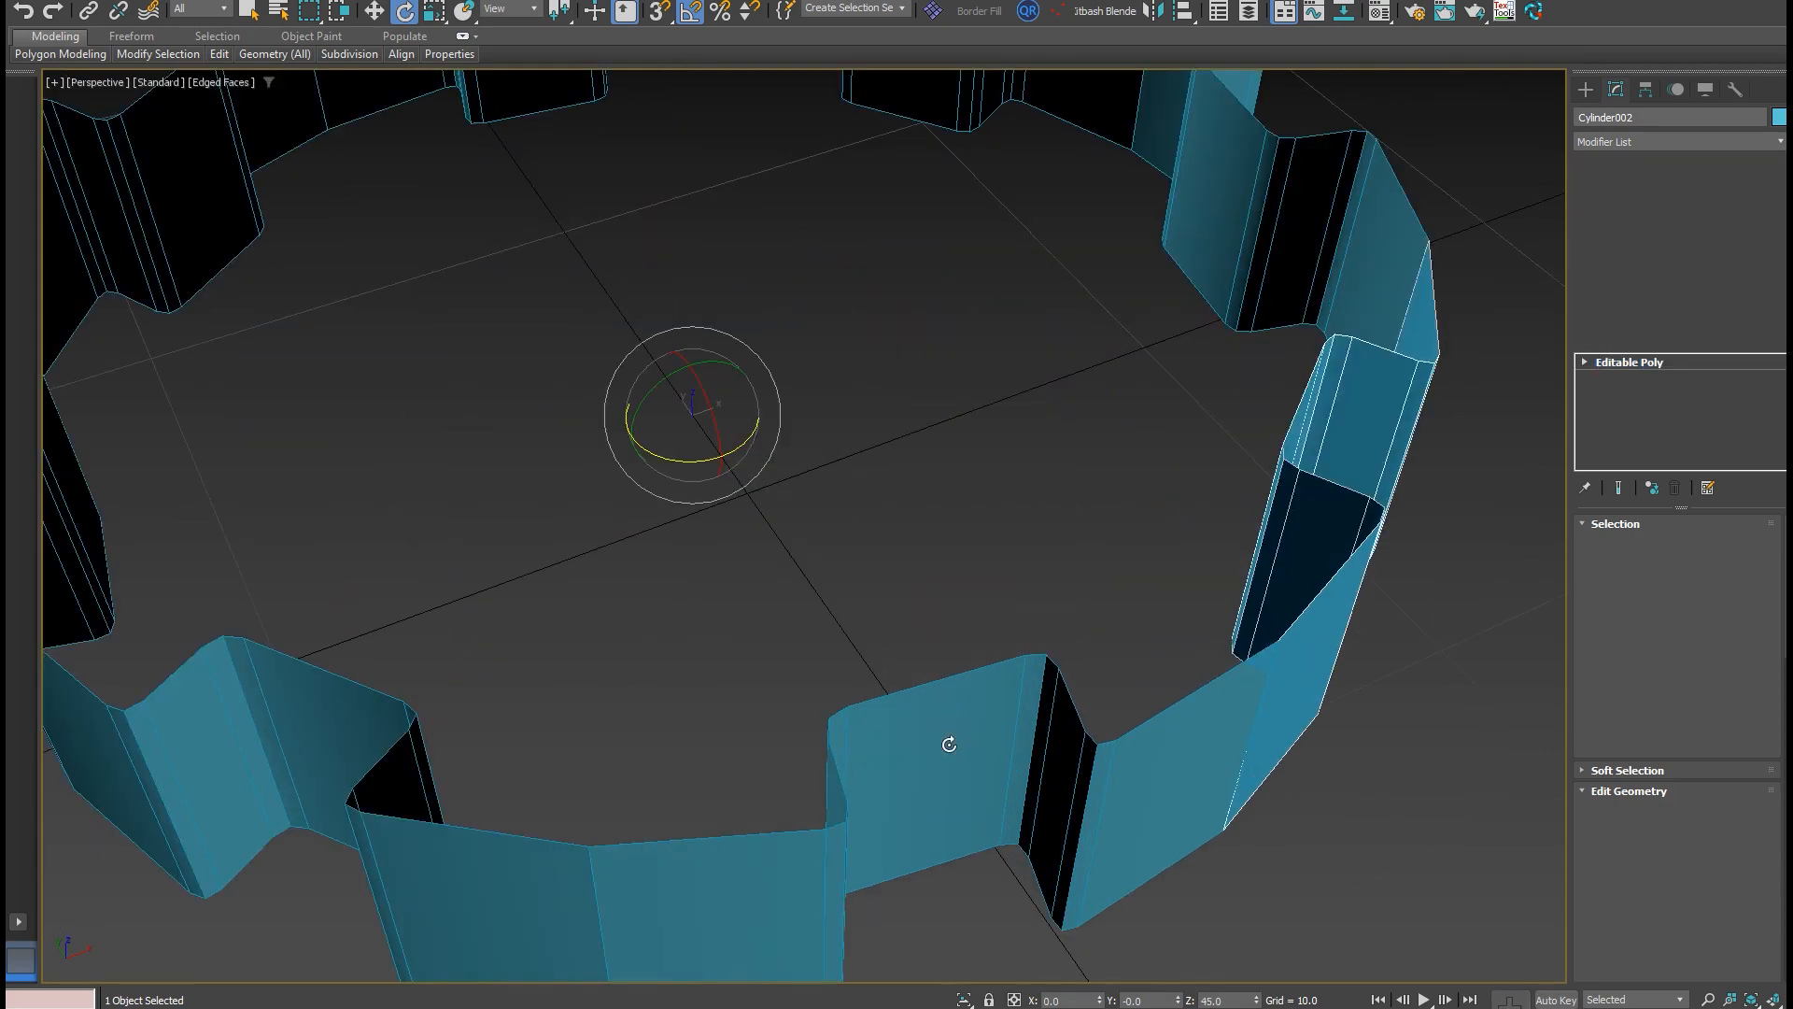
# Test the instance link by moving the original segment's notch back face toward the center, restore it, and leave polygon editing.
pyautogui.click(949, 745)
pyautogui.press('w')
pyautogui.moveTo(913, 744); pyautogui.dragTo(859, 670)
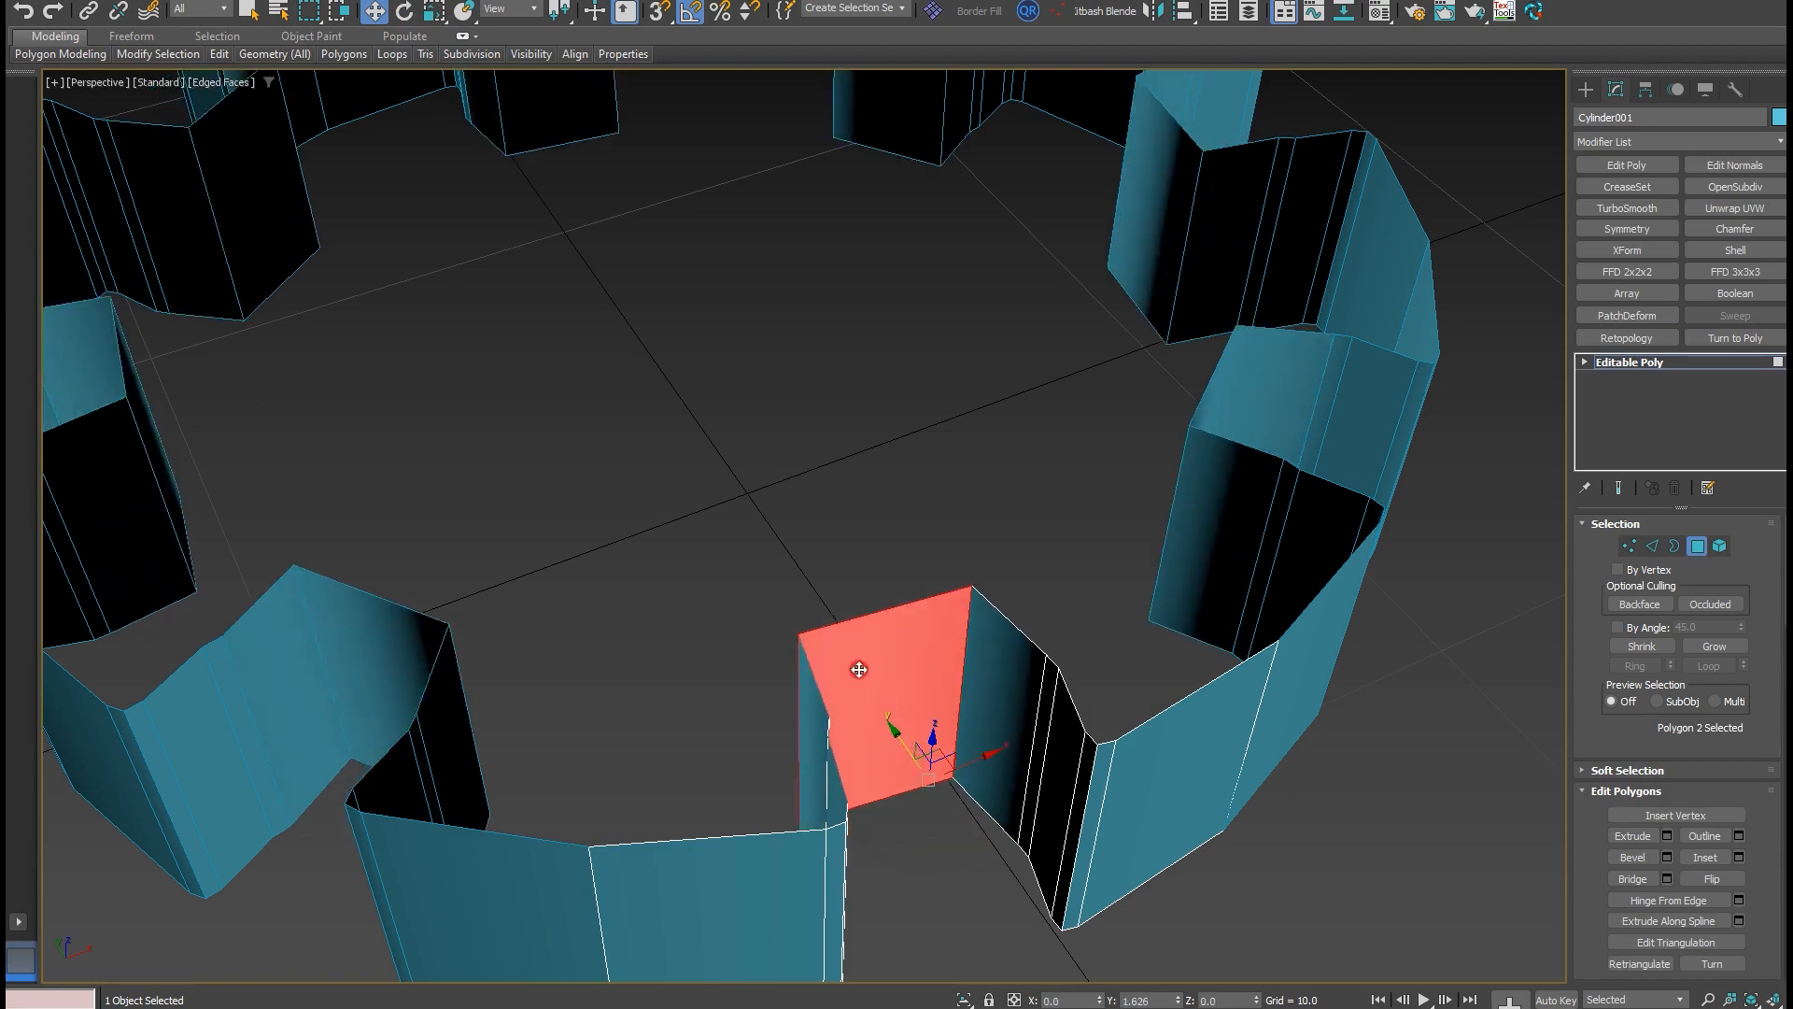
pyautogui.scroll(-8, 859, 670)
pyautogui.scroll(2, 820, 653)
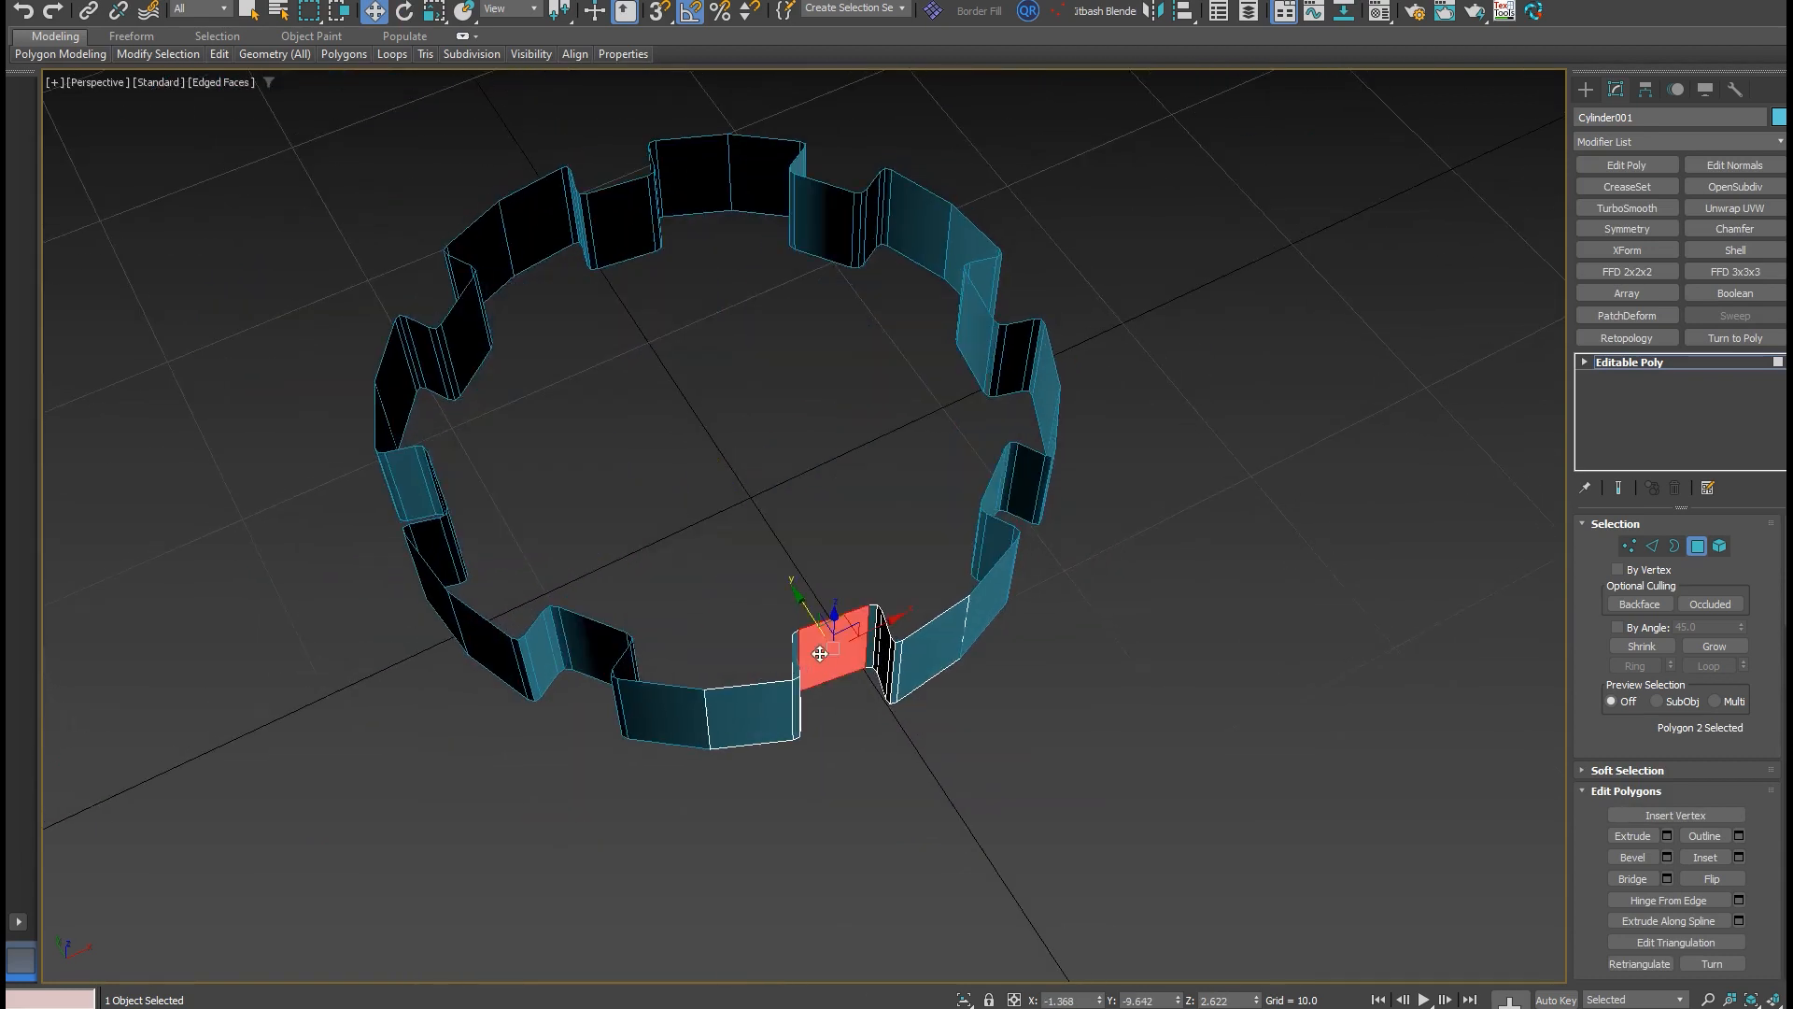
pyautogui.press('4')
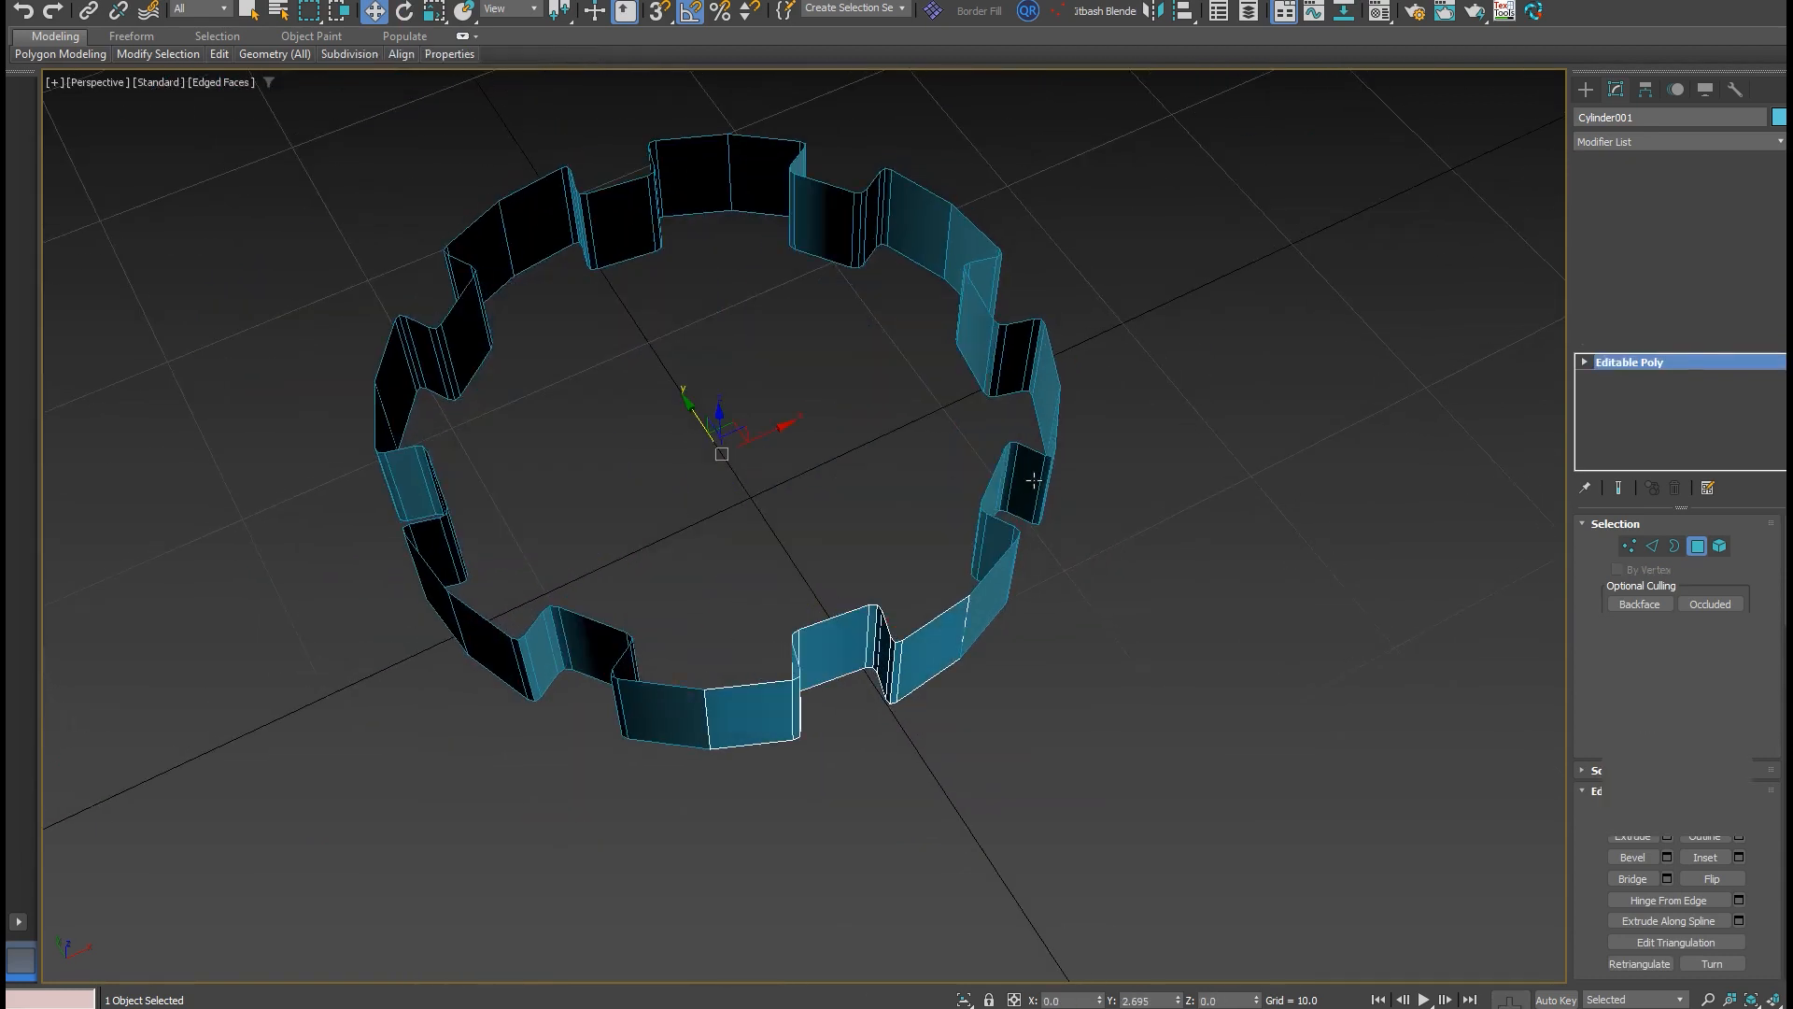
# Delete the seven instanced notch segments and select the remaining original segment.
pyautogui.click(1033, 480)
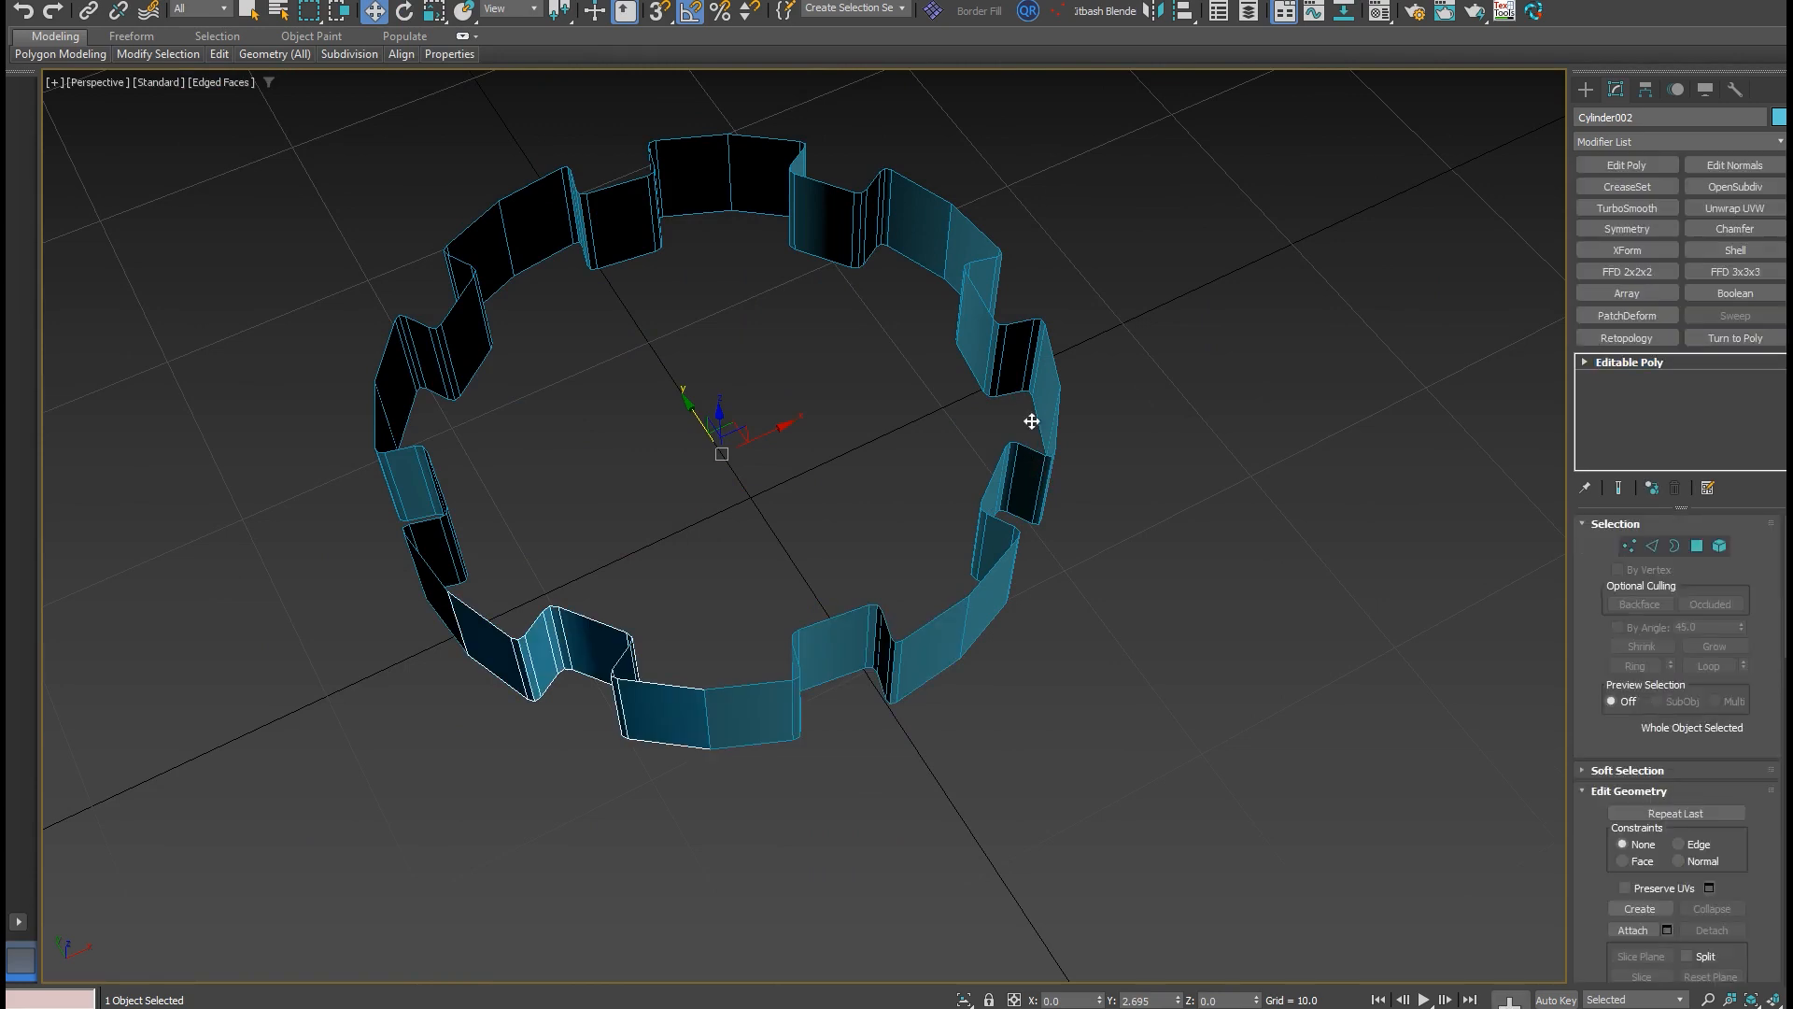
pyautogui.scroll(5, 1030, 421)
pyautogui.moveTo(1214, 174); pyautogui.dragTo(401, 480)
pyautogui.press('Delete')
pyautogui.click(715, 839)
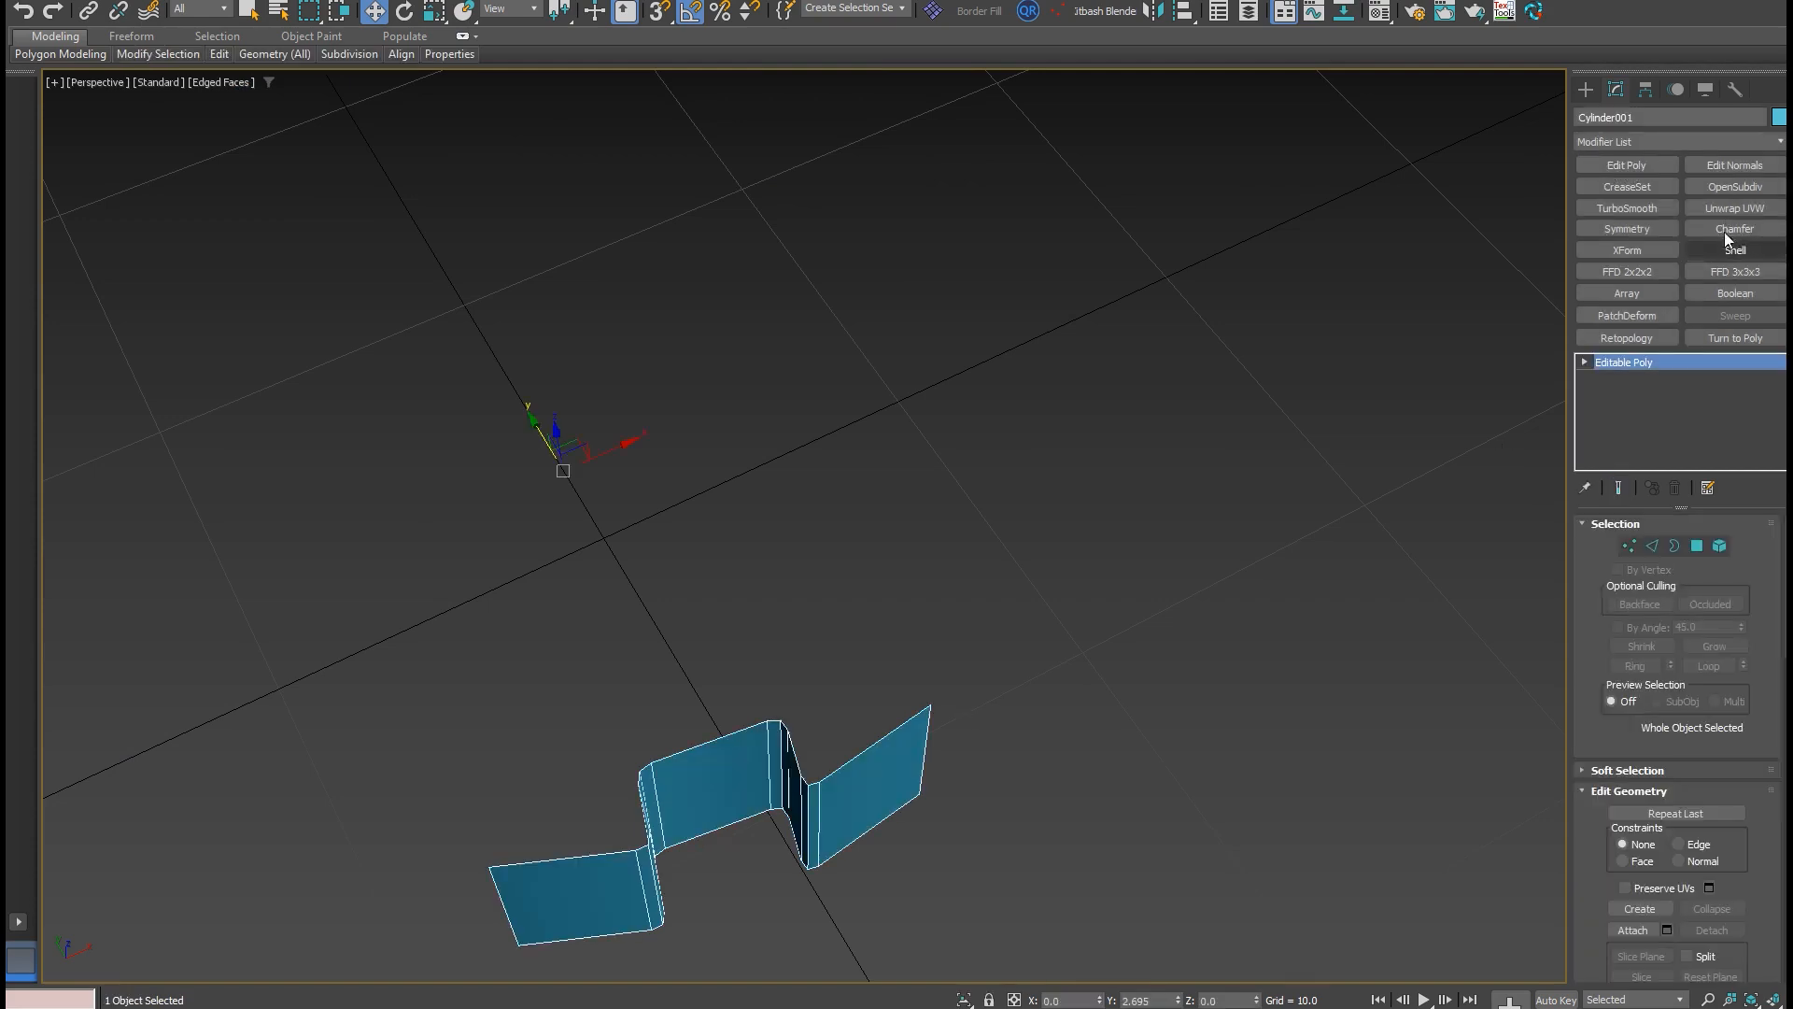
# Add a Symmetry modifier to the notch segment and set its type to Radial about the Z axis.
pyautogui.click(1658, 232)
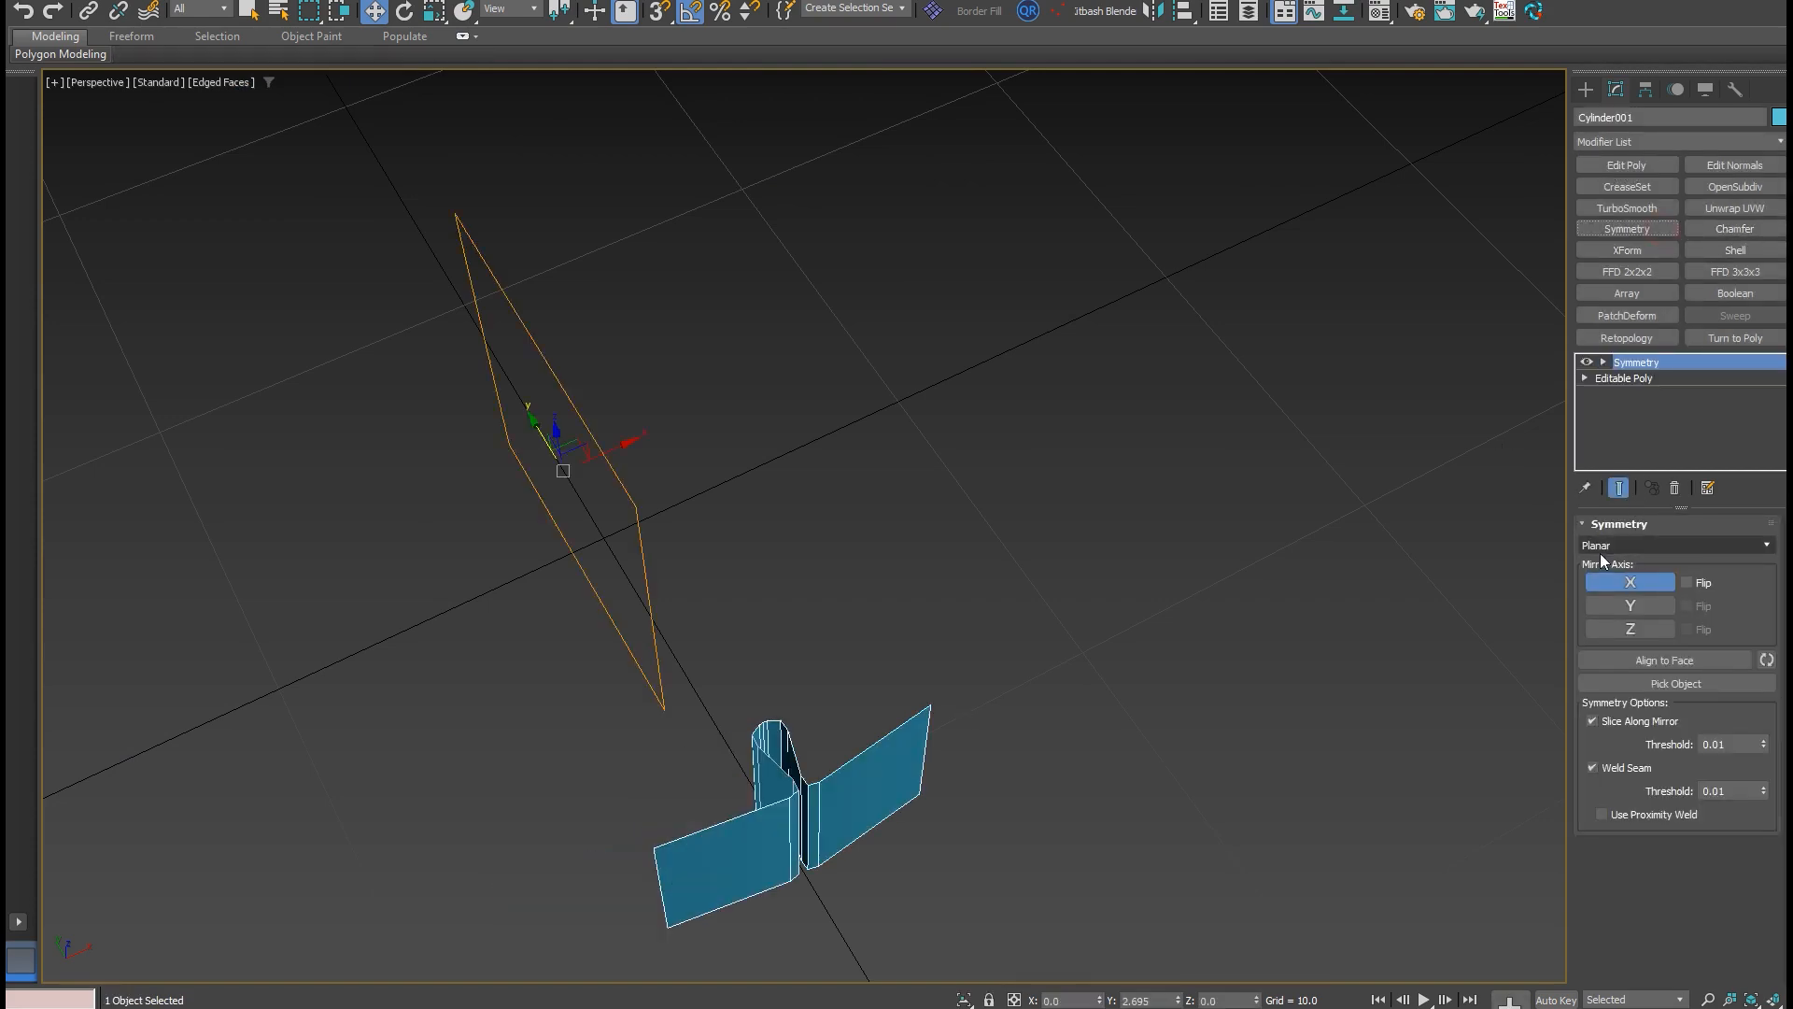
pyautogui.click(1618, 545)
pyautogui.click(1624, 581)
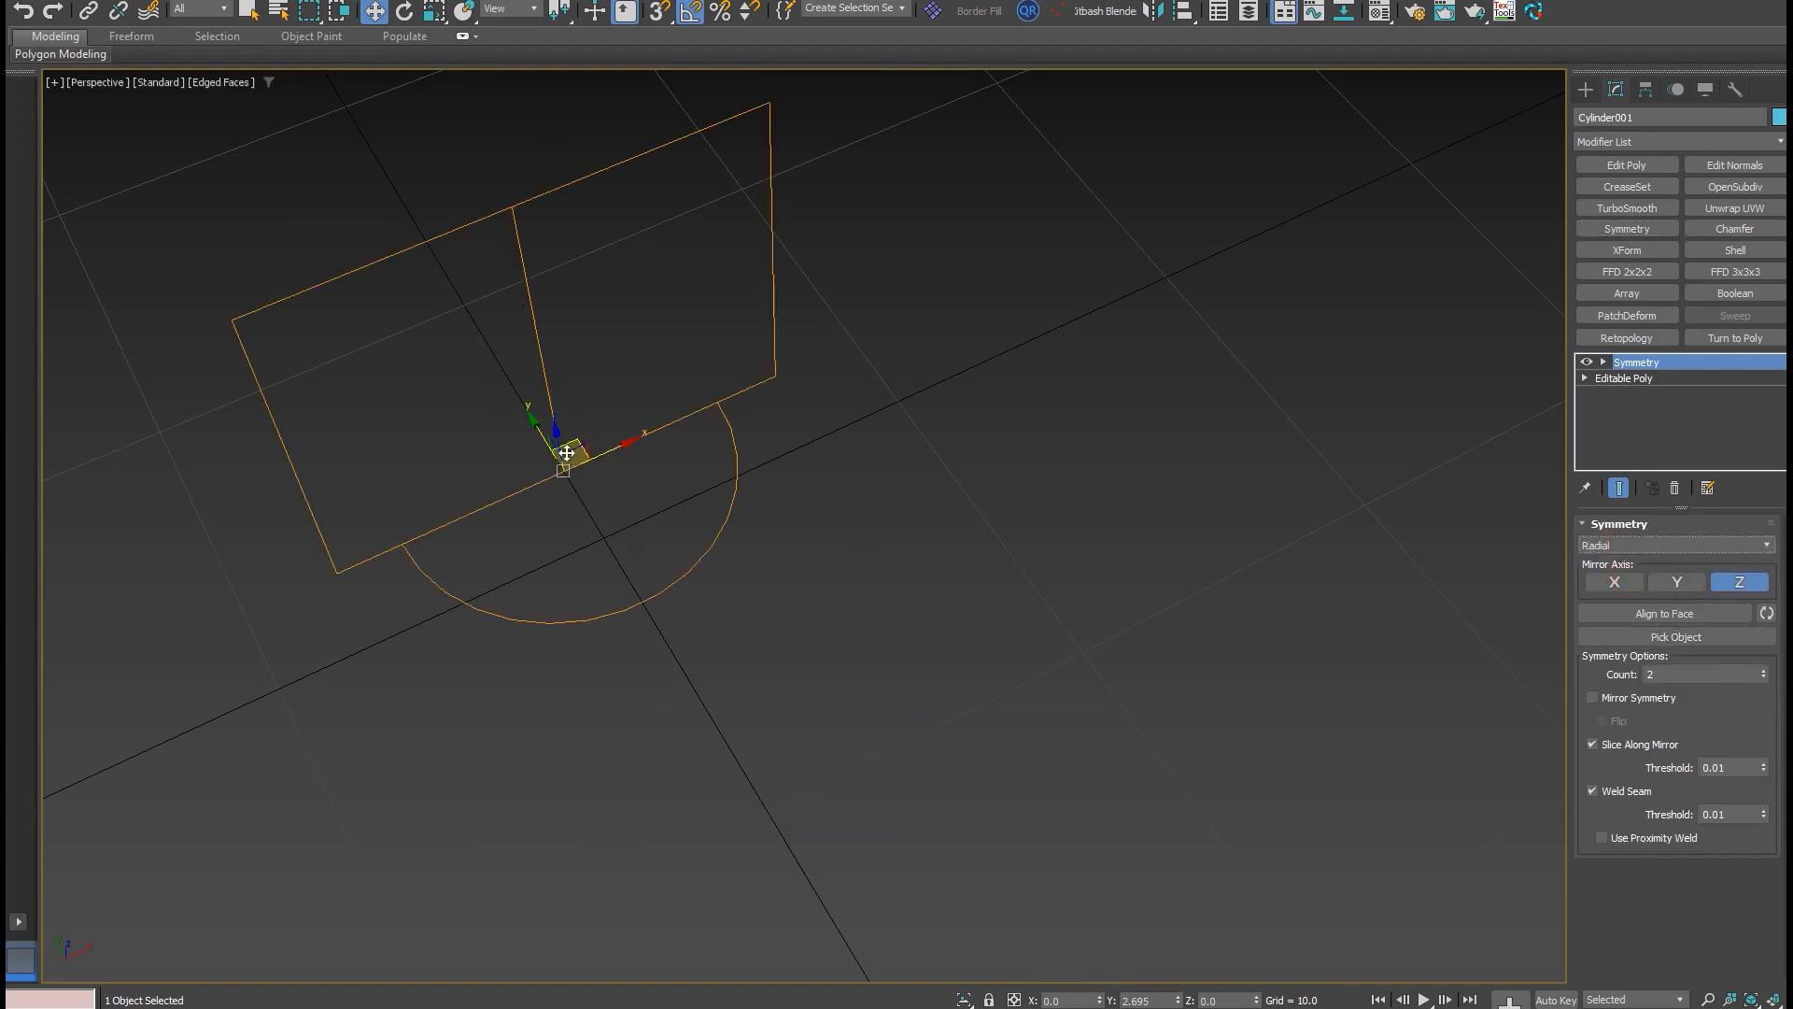
# Rotate the Symmetry modifier's mirror gizmo about Z until its sector includes the notch segment.
pyautogui.click(1602, 363)
pyautogui.click(1628, 376)
pyautogui.press('e')
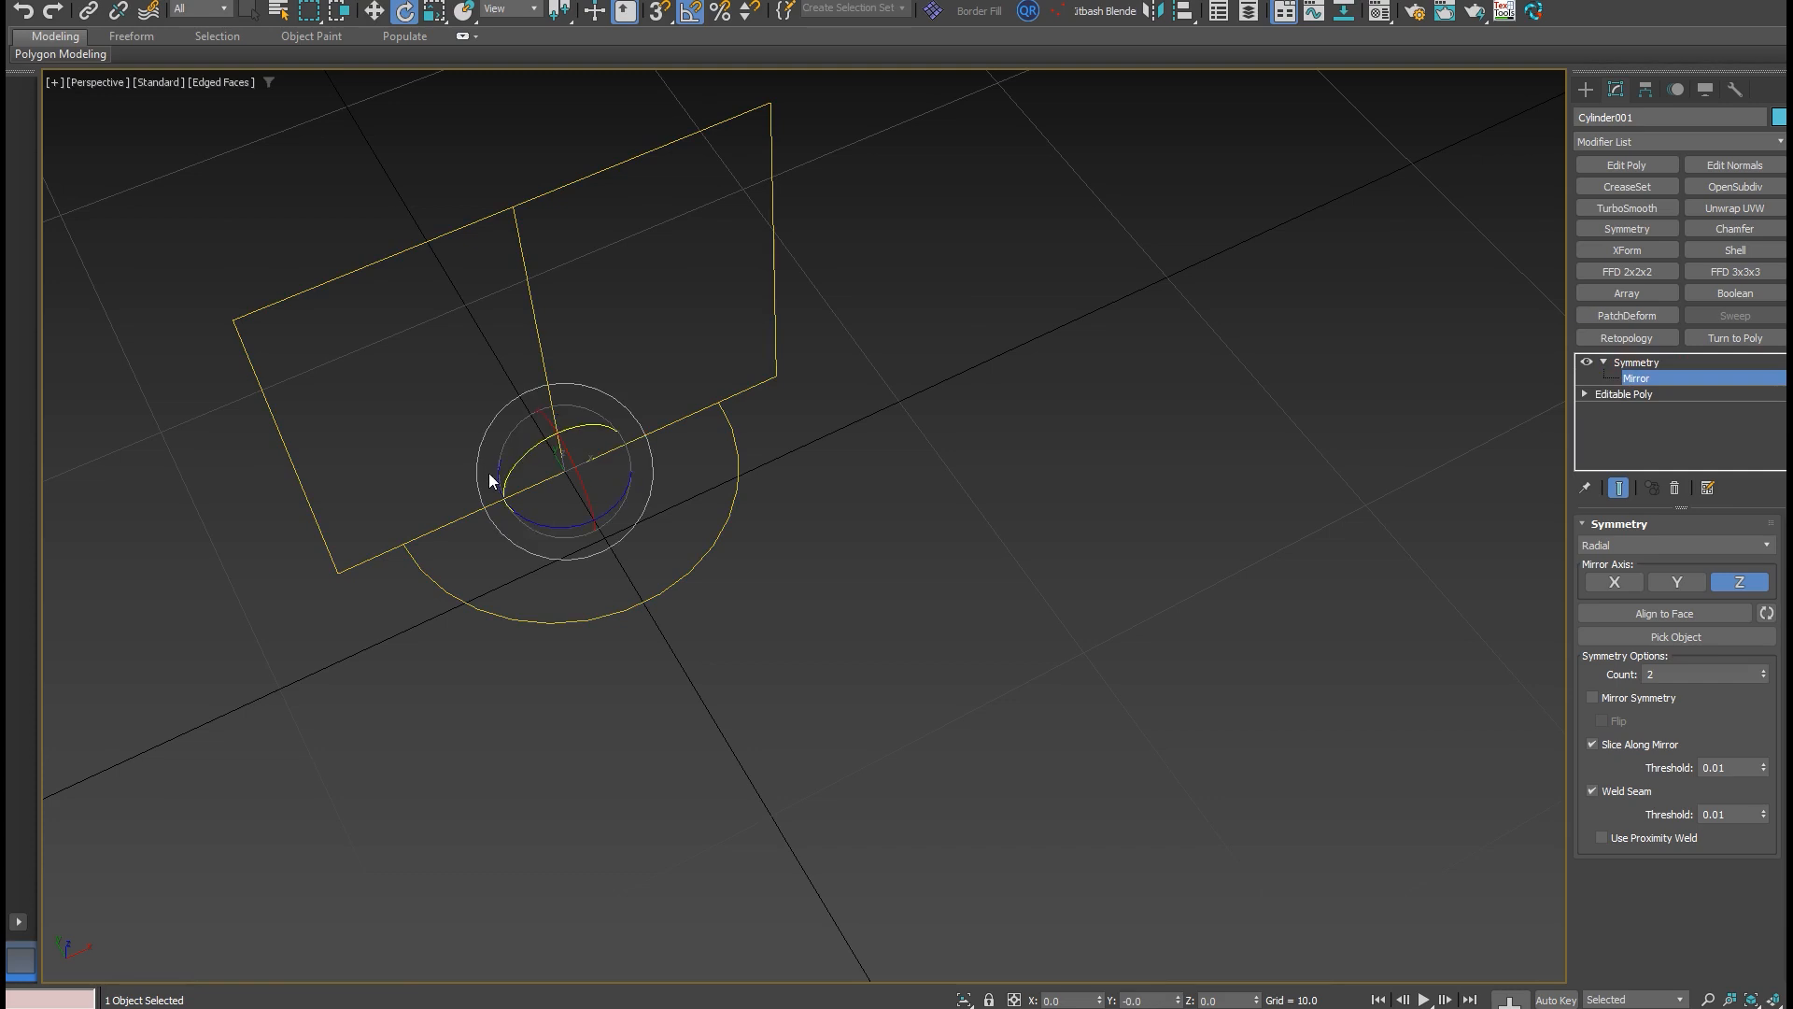
pyautogui.moveTo(560, 512); pyautogui.dragTo(661, 498)
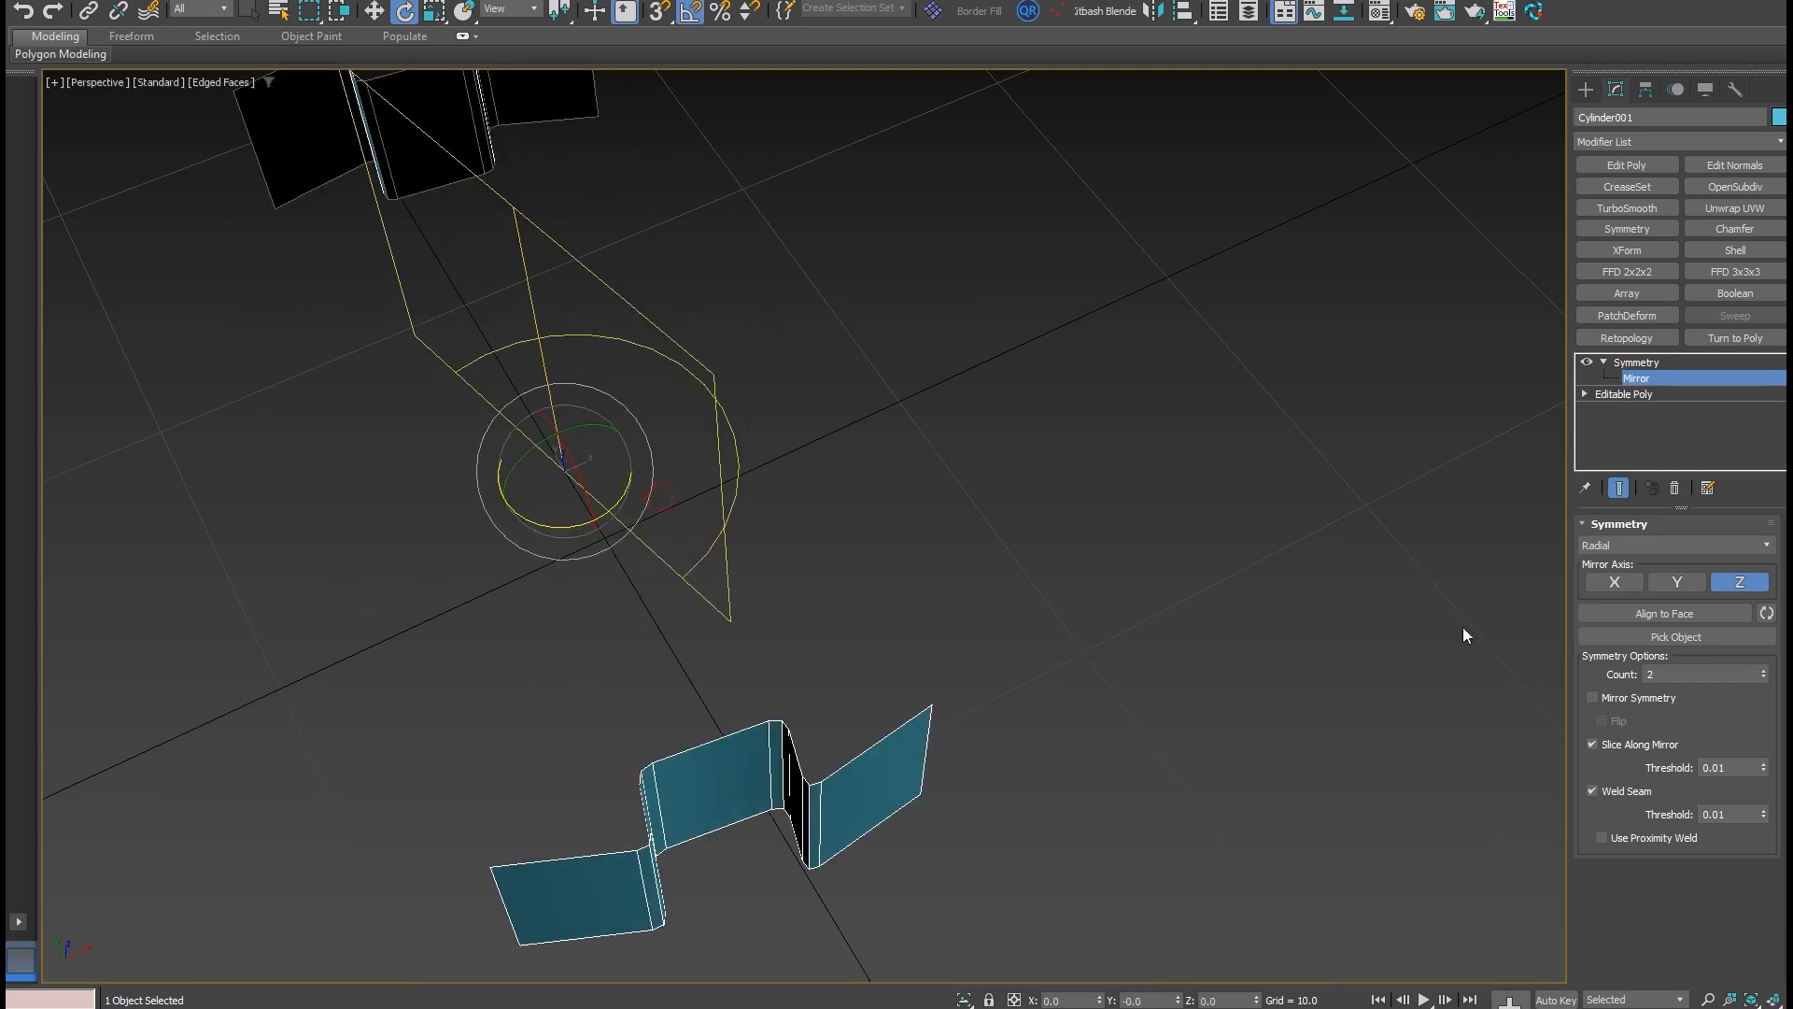
# Set the radial symmetry count to 8 and rotate the mirror gizmo about Z to center its sector on the notch segment.
pyautogui.click(1764, 669)
pyautogui.click(1764, 669)
pyautogui.click(1764, 669)
pyautogui.click(1764, 669)
pyautogui.click(1764, 669)
pyautogui.click(1763, 670)
pyautogui.moveTo(553, 519); pyautogui.dragTo(281, 481)
pyautogui.moveTo(744, 552); pyautogui.dragTo(738, 397, button='middle')
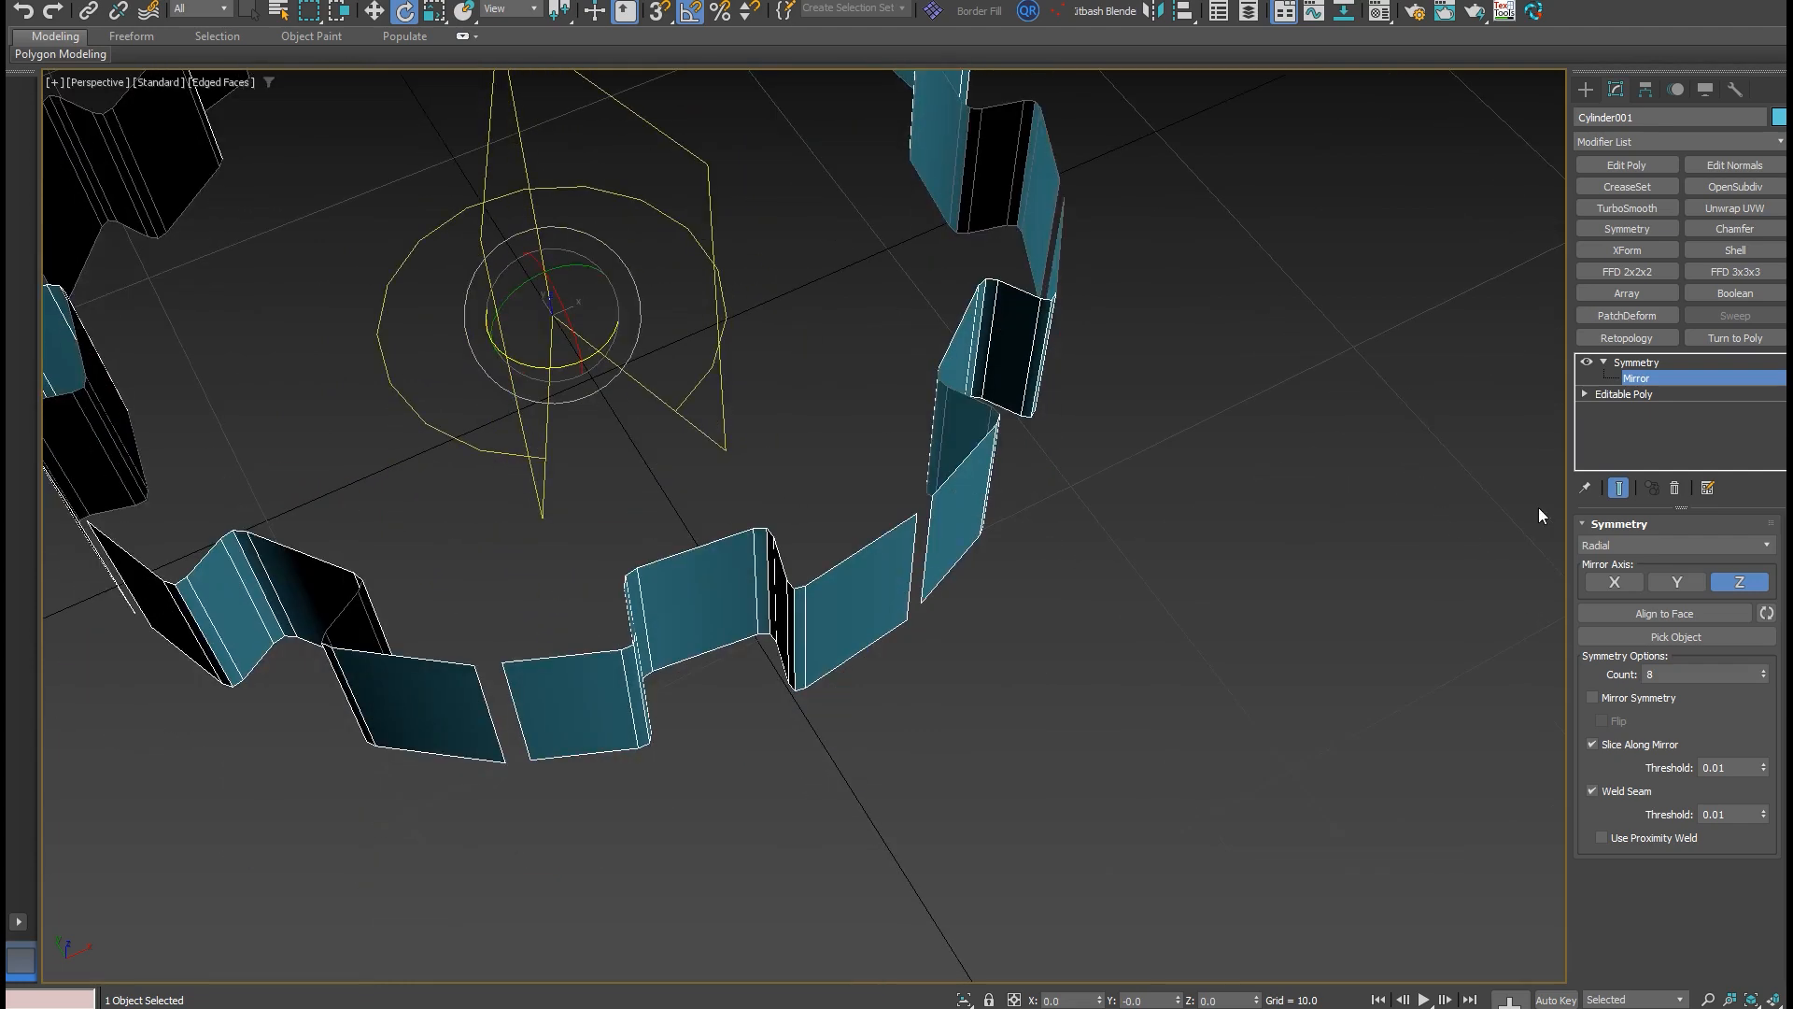
# Try raising the radial symmetry count by one, and undo the change.
pyautogui.keyDown('alt'); pyautogui.moveTo(1334, 509); pyautogui.dragTo(1293, 509, button='middle'); pyautogui.keyUp('alt')
pyautogui.click(1765, 669)
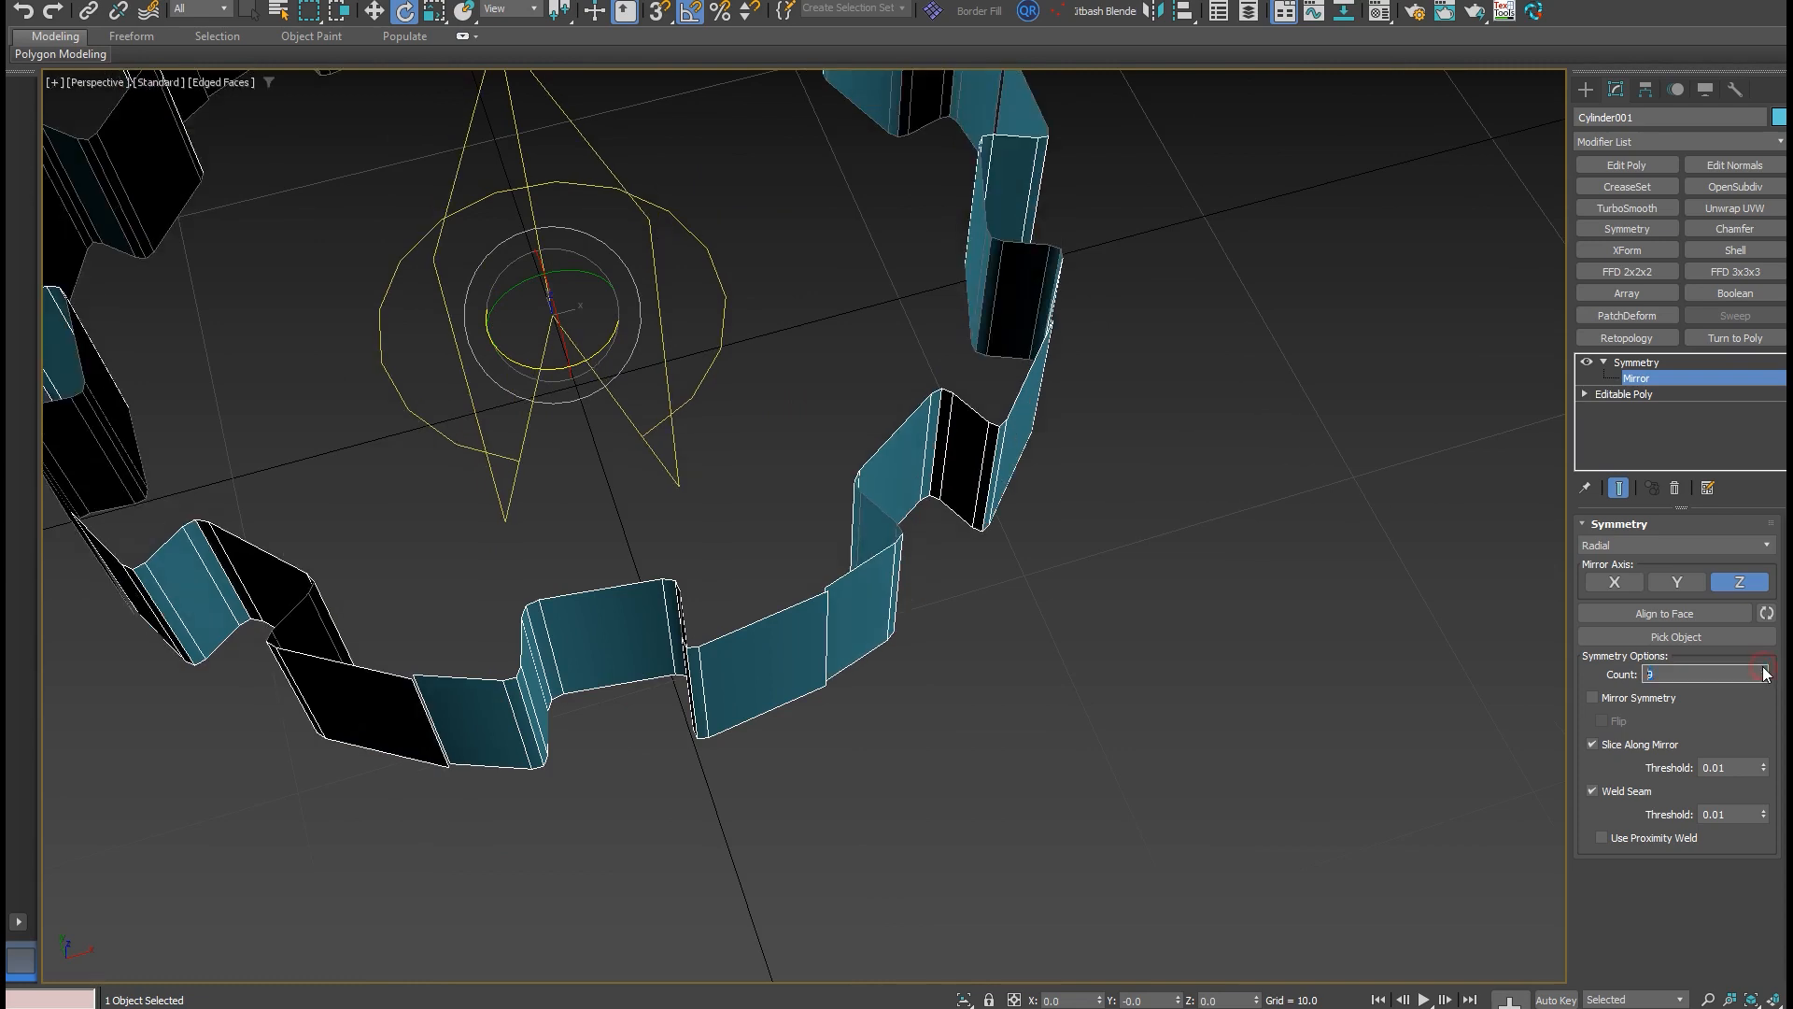
pyautogui.hotkey('ctrl', 'z')
pyautogui.keyDown('alt'); pyautogui.moveTo(1392, 524); pyautogui.dragTo(932, 572, button='middle'); pyautogui.keyUp('alt')
pyautogui.keyDown('alt'); pyautogui.moveTo(1168, 624); pyautogui.dragTo(1161, 599, button='middle'); pyautogui.keyUp('alt')
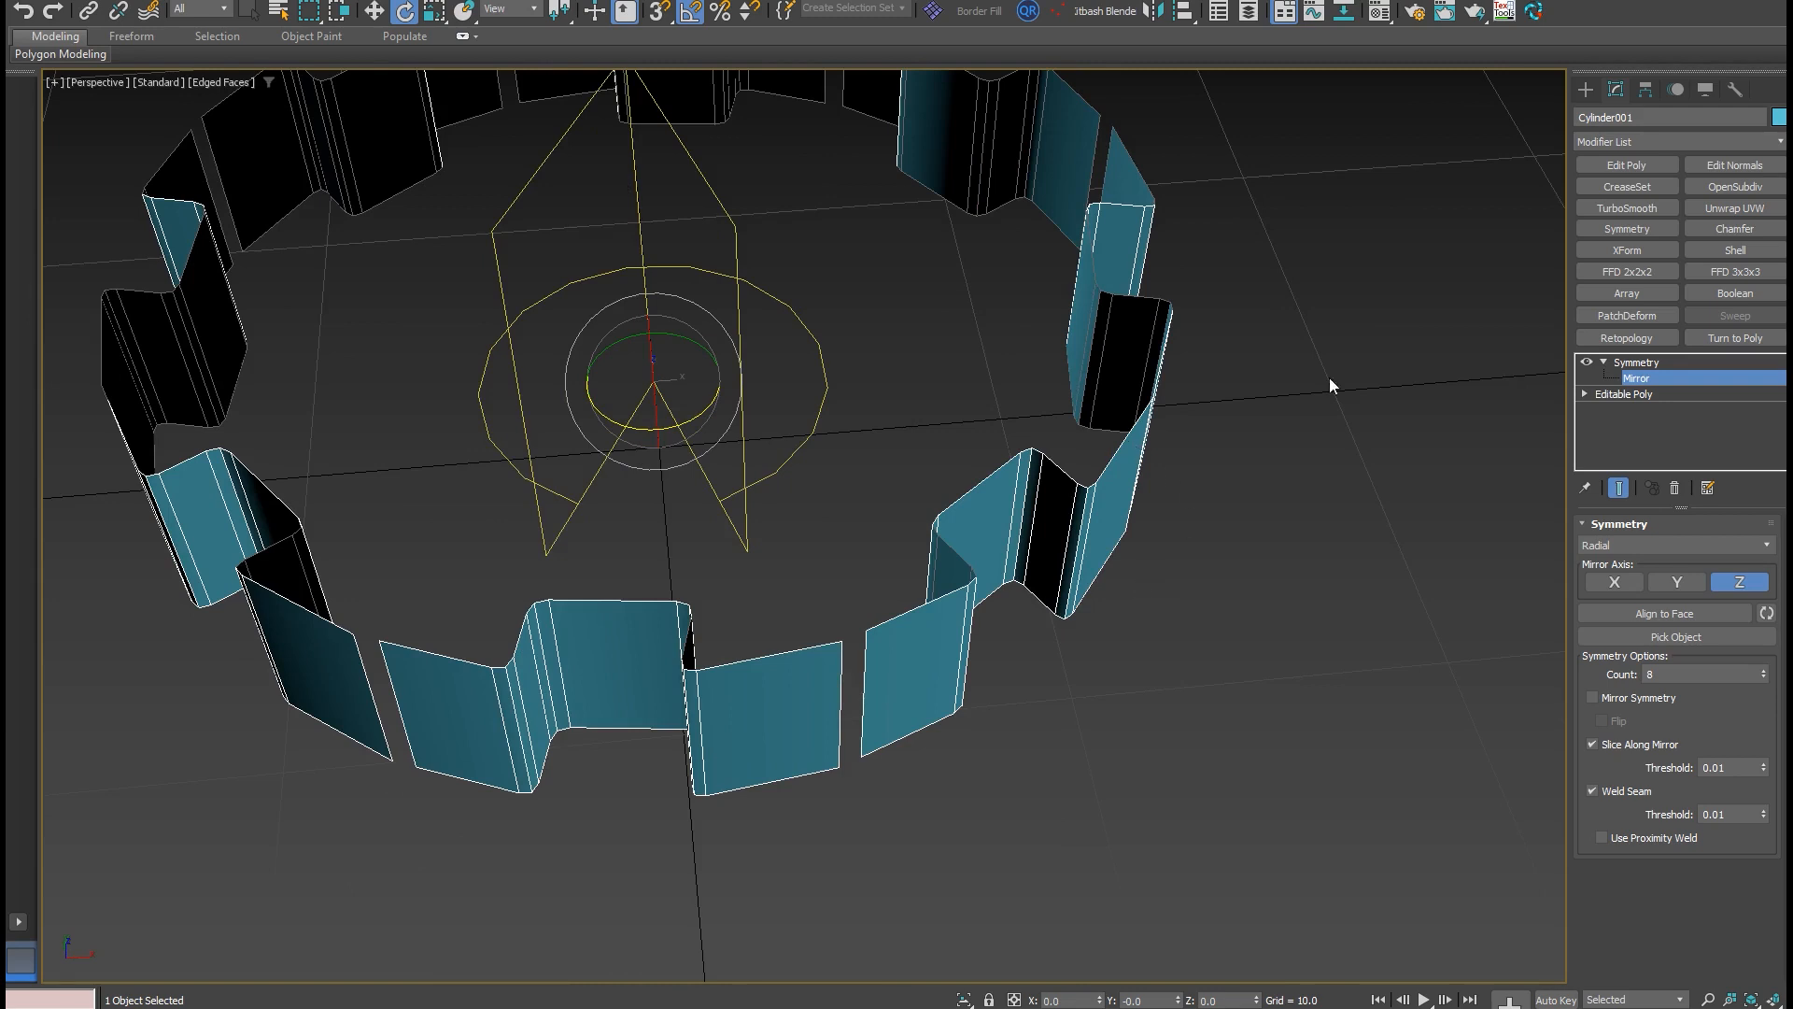
# Edit the base Editable Poly at edge level with the end result shown, and select the notch segment's right-hand open edge for moving.
pyautogui.click(1664, 395)
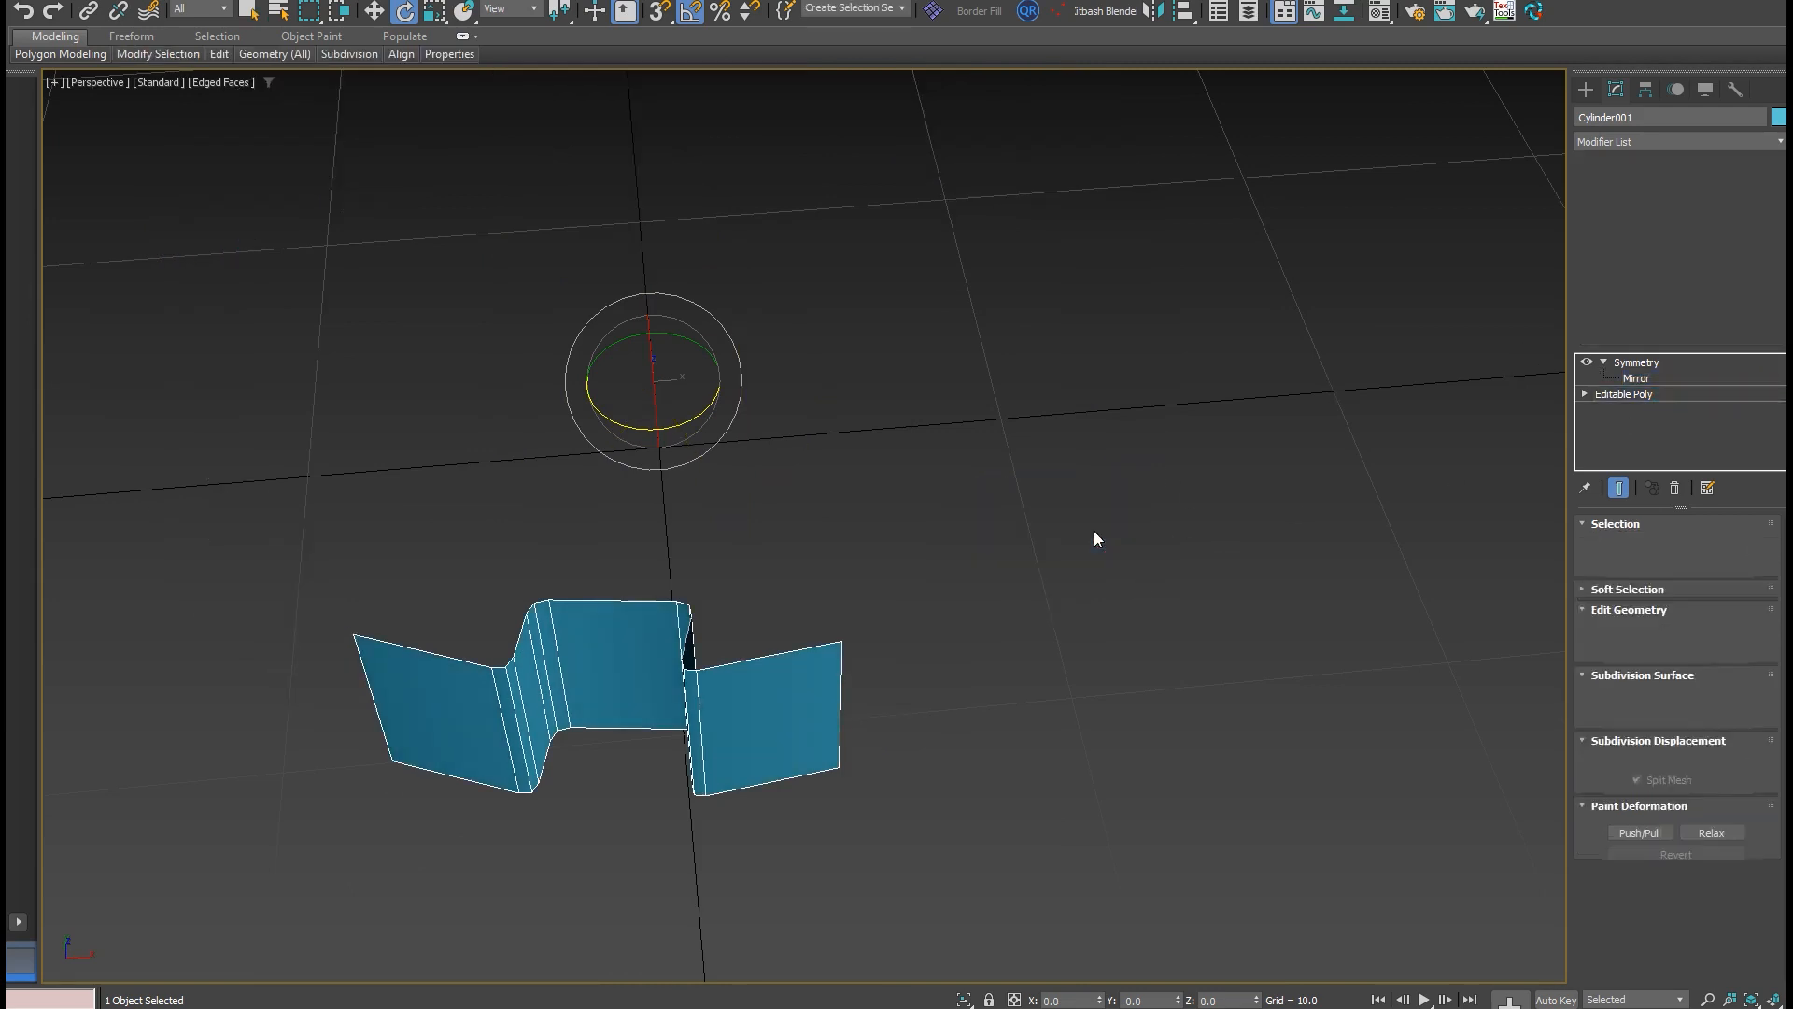
pyautogui.keyDown('alt'); pyautogui.moveTo(972, 523); pyautogui.dragTo(1049, 512, button='middle'); pyautogui.keyUp('alt')
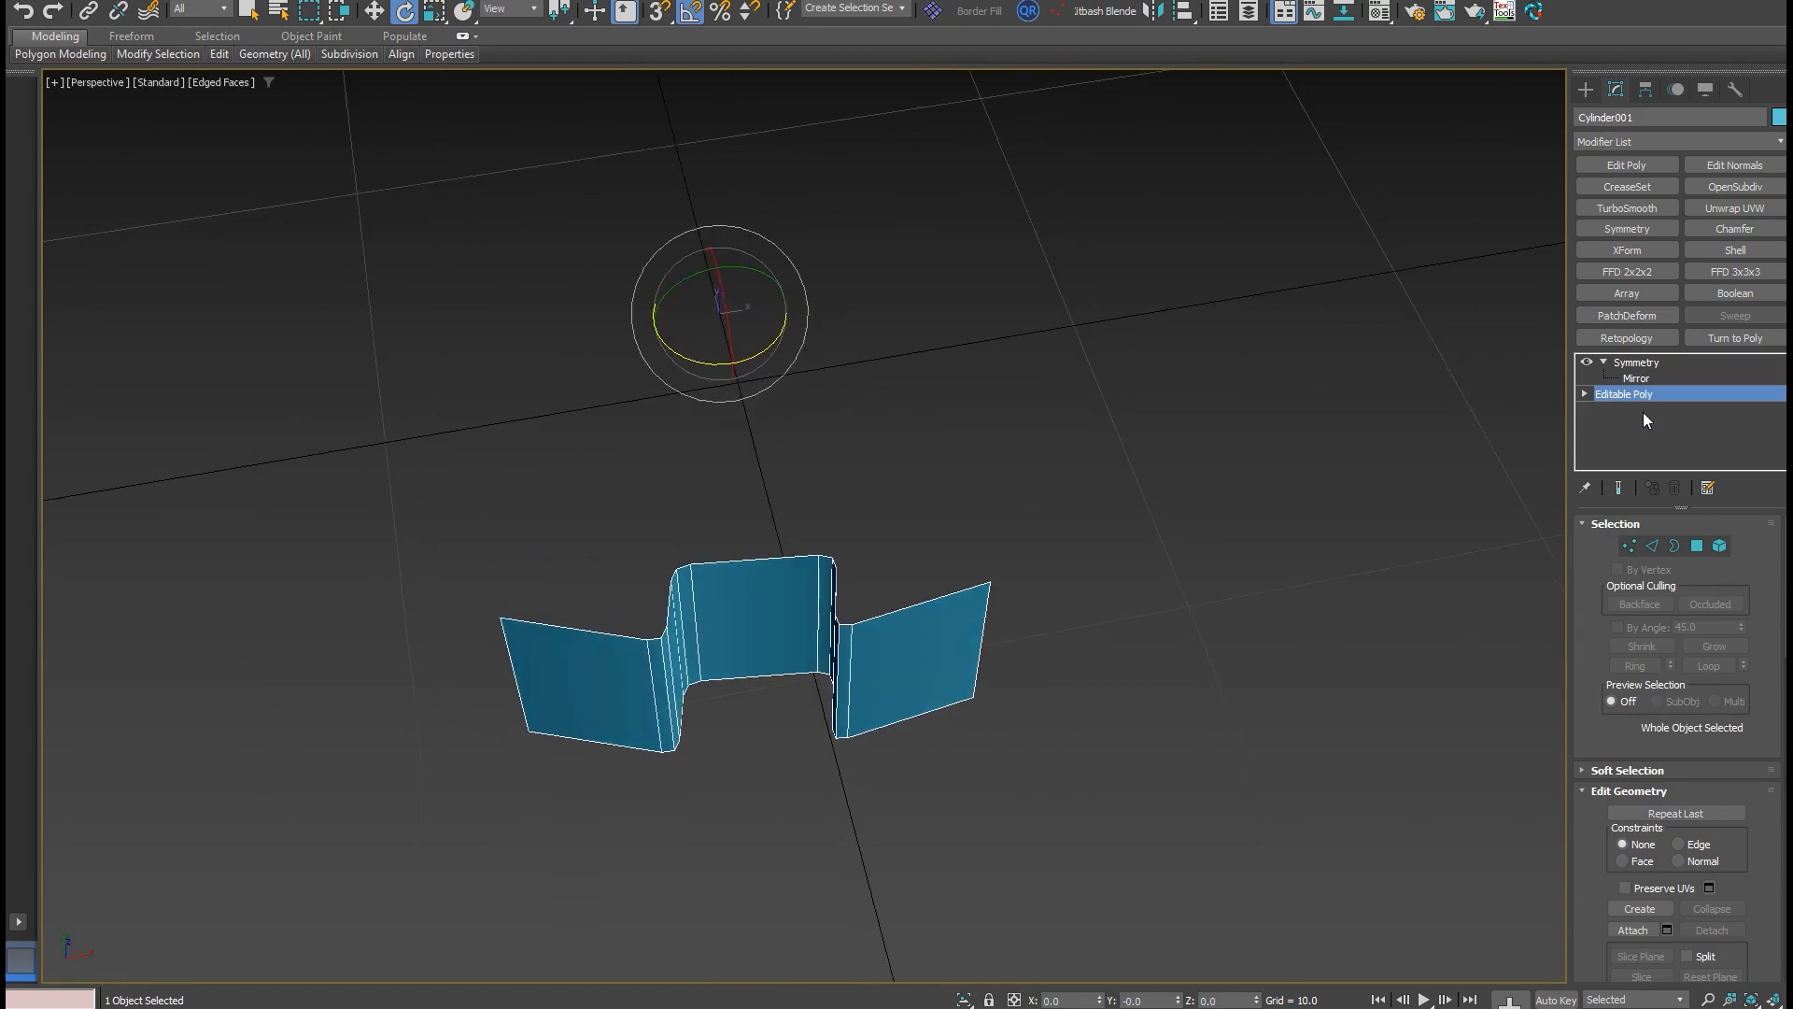
pyautogui.click(1618, 487)
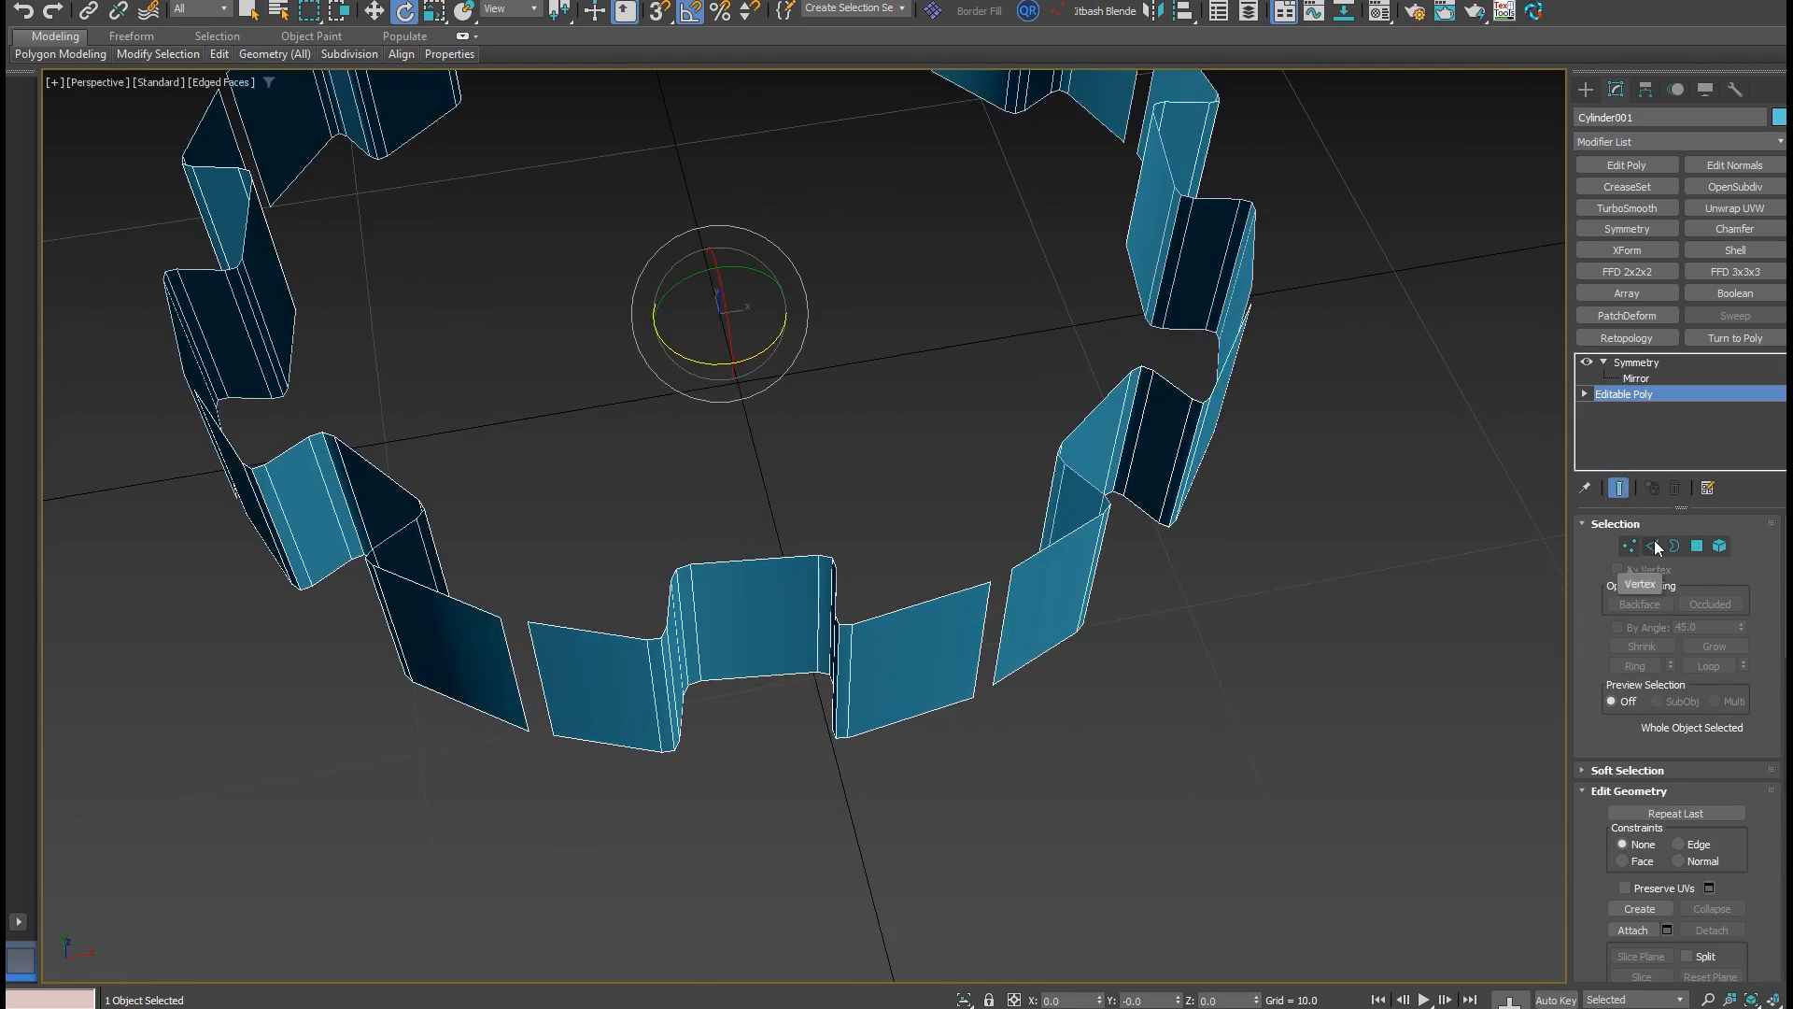
pyautogui.click(1652, 546)
pyautogui.scroll(3, 965, 605)
pyautogui.click(1008, 654)
pyautogui.scroll(-3, 1013, 653)
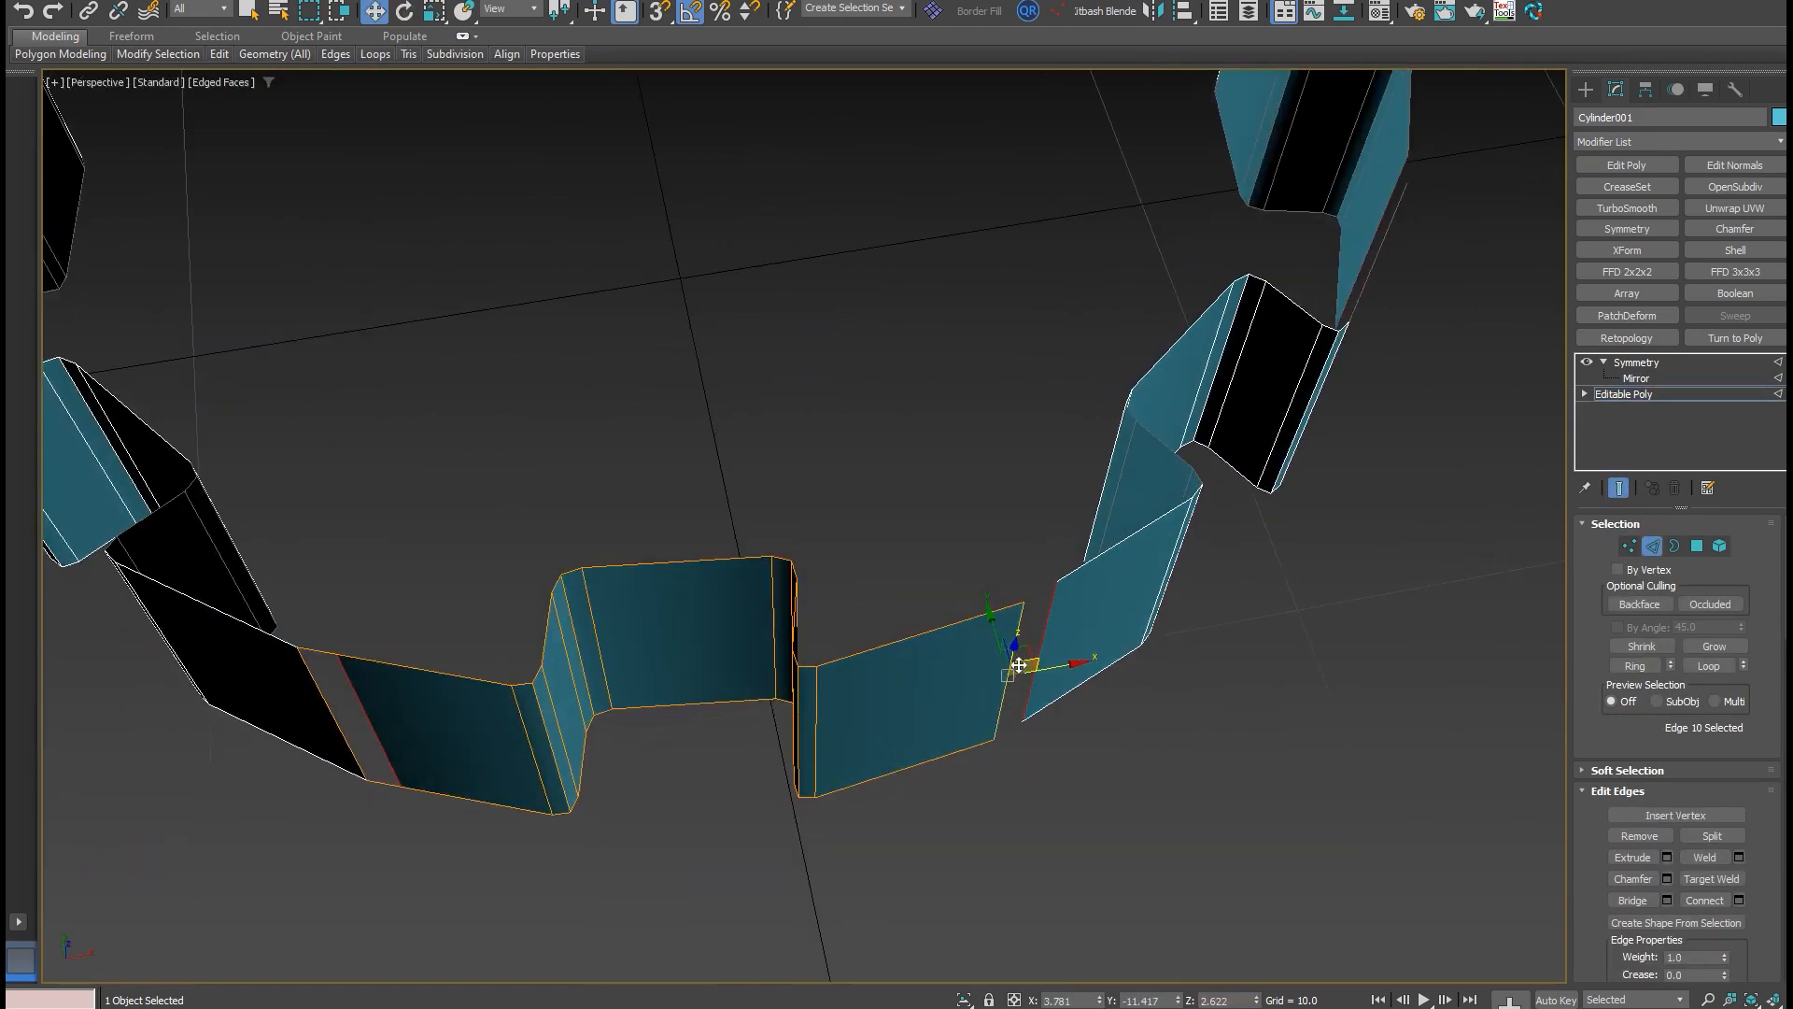
pyautogui.press('w')
pyautogui.scroll(6, 1018, 658)
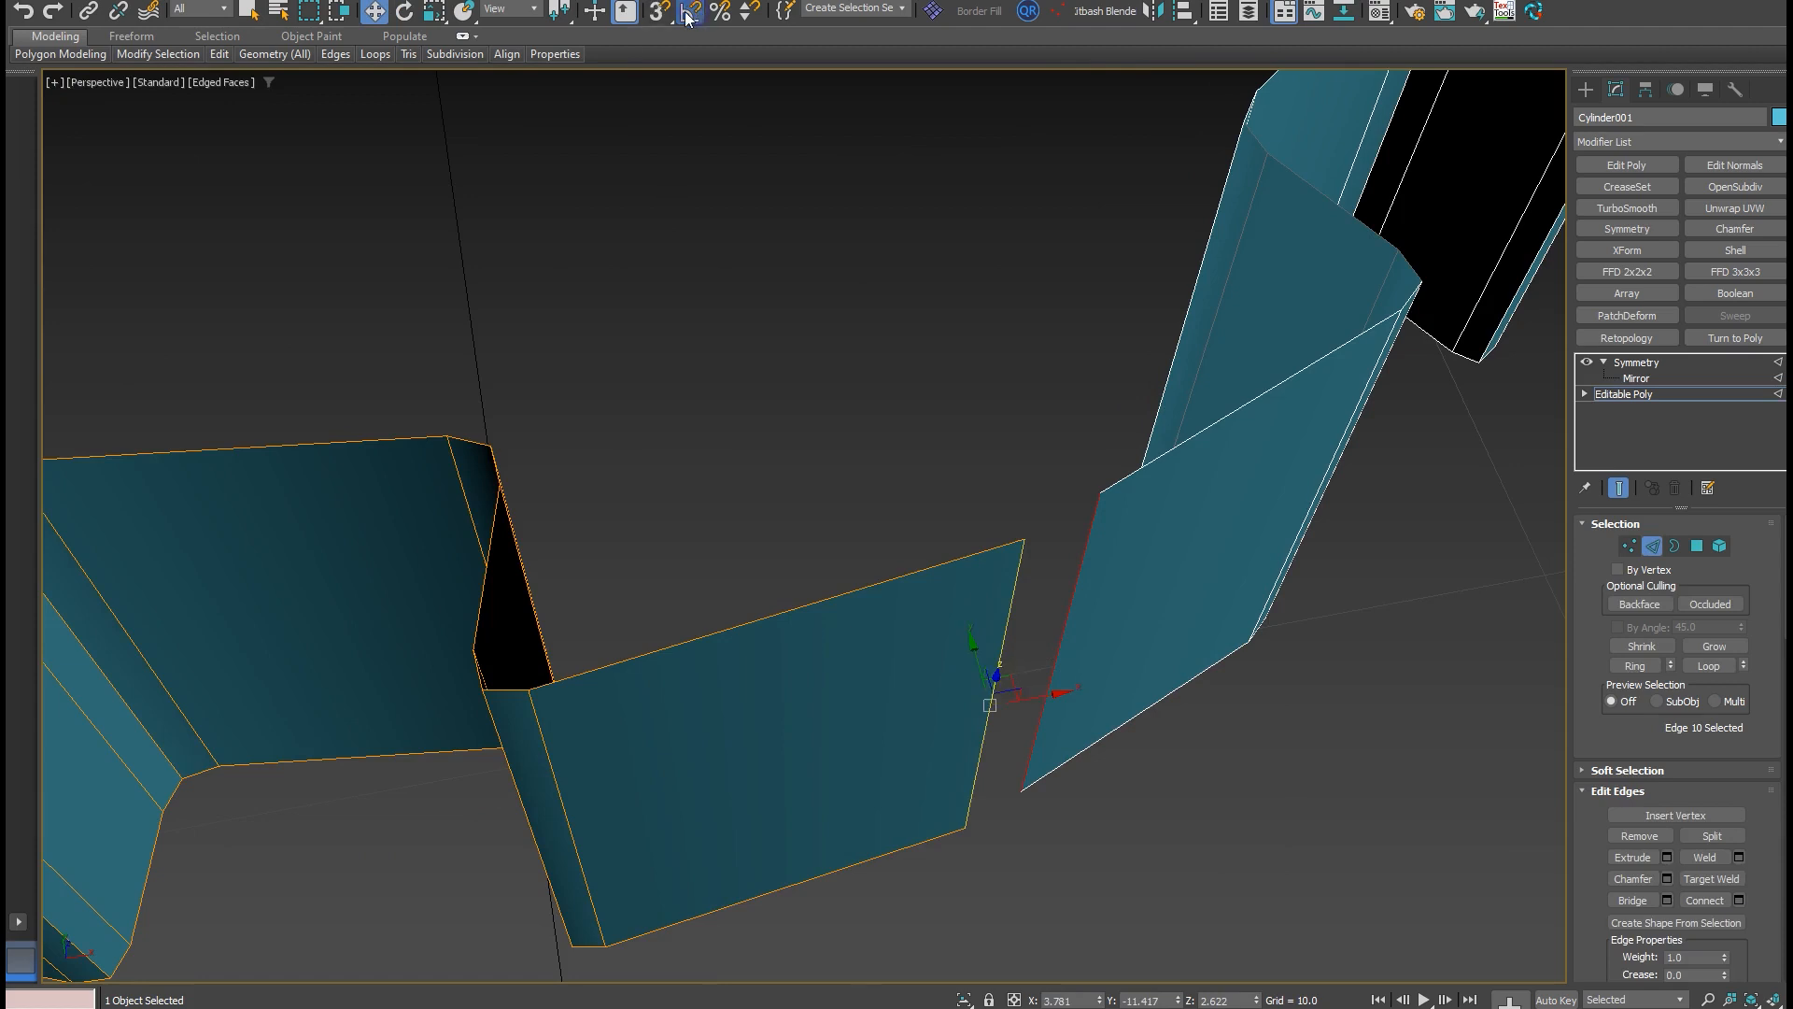
# Turn on 3D snapping and check in the snap settings that Edge/Segment is the enabled snap type.
pyautogui.rightClick(690, 13)
pyautogui.click(1015, 356)
pyautogui.click(658, 15)
pyautogui.rightClick(658, 15)
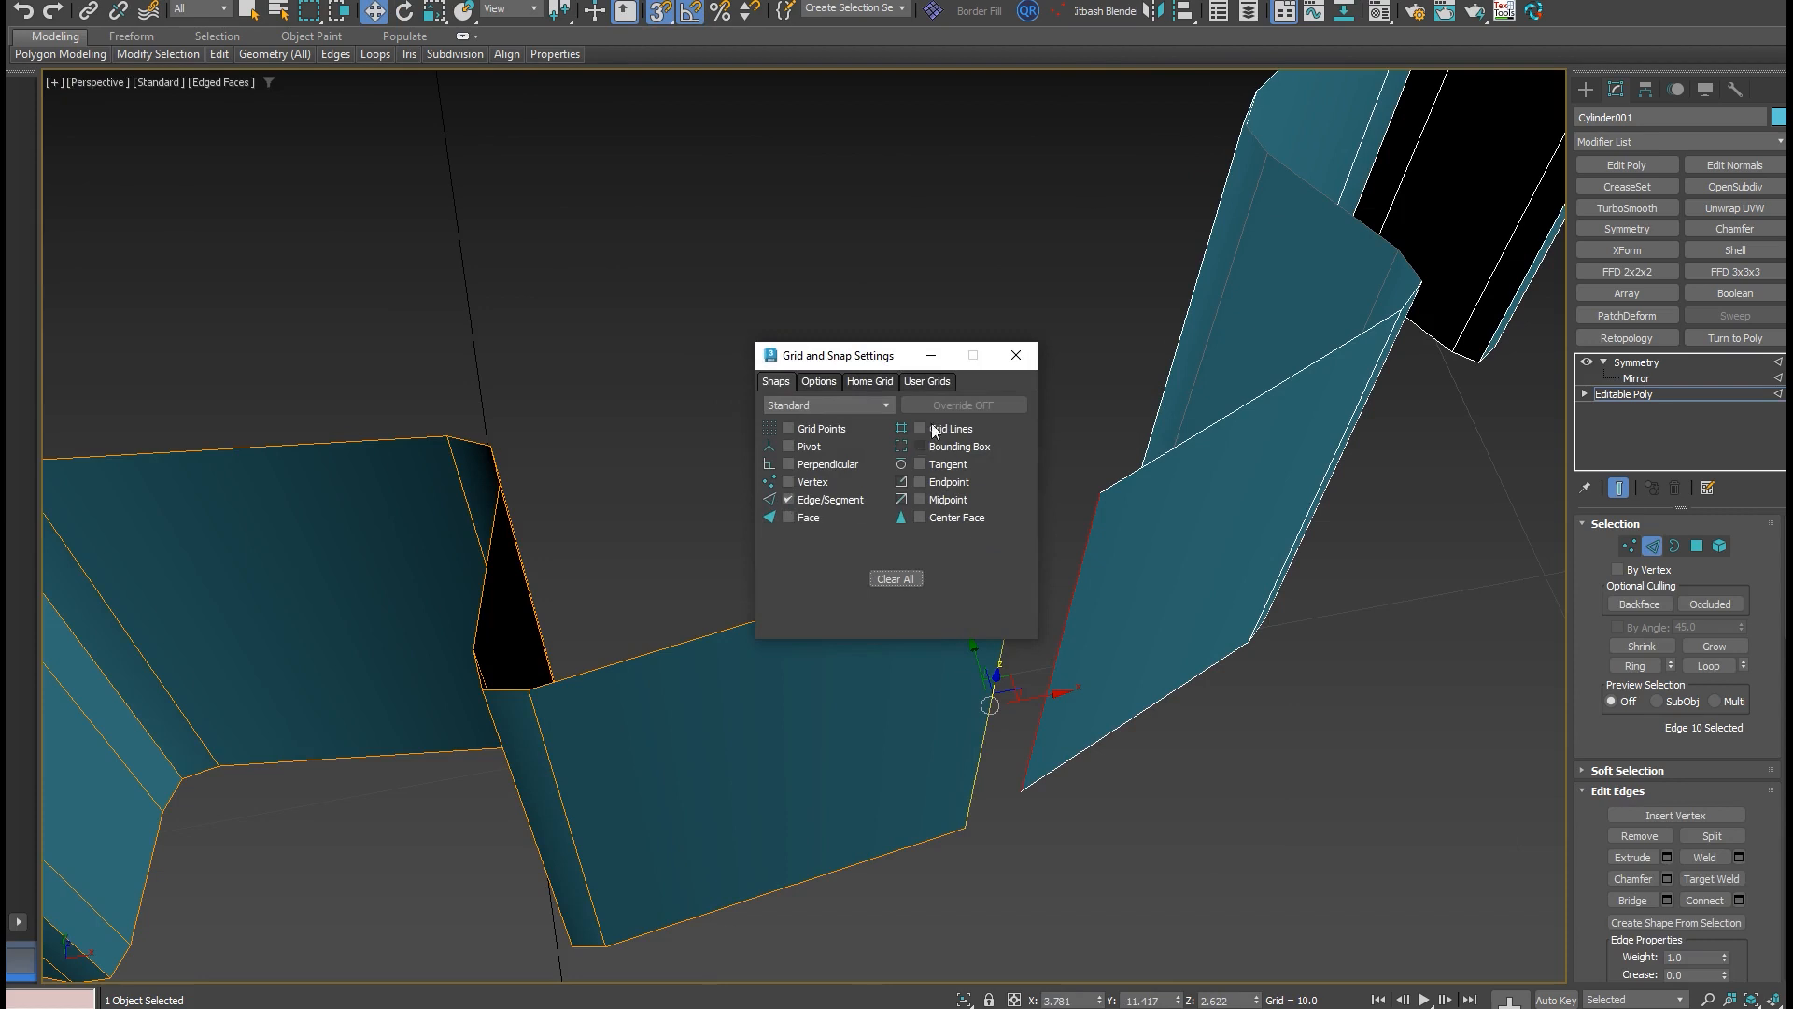
pyautogui.click(1009, 357)
# Move the selected right-hand open edge with snapping onto the neighboring radial copy to close the gap.
pyautogui.moveTo(996, 681); pyautogui.dragTo(1052, 661)
pyautogui.keyDown('alt'); pyautogui.moveTo(1052, 661); pyautogui.dragTo(1049, 653, button='middle'); pyautogui.keyUp('alt')
pyautogui.moveTo(1056, 651); pyautogui.dragTo(1065, 636)
pyautogui.keyDown('alt'); pyautogui.moveTo(981, 608); pyautogui.dragTo(1046, 621, button='middle'); pyautogui.keyUp('alt')
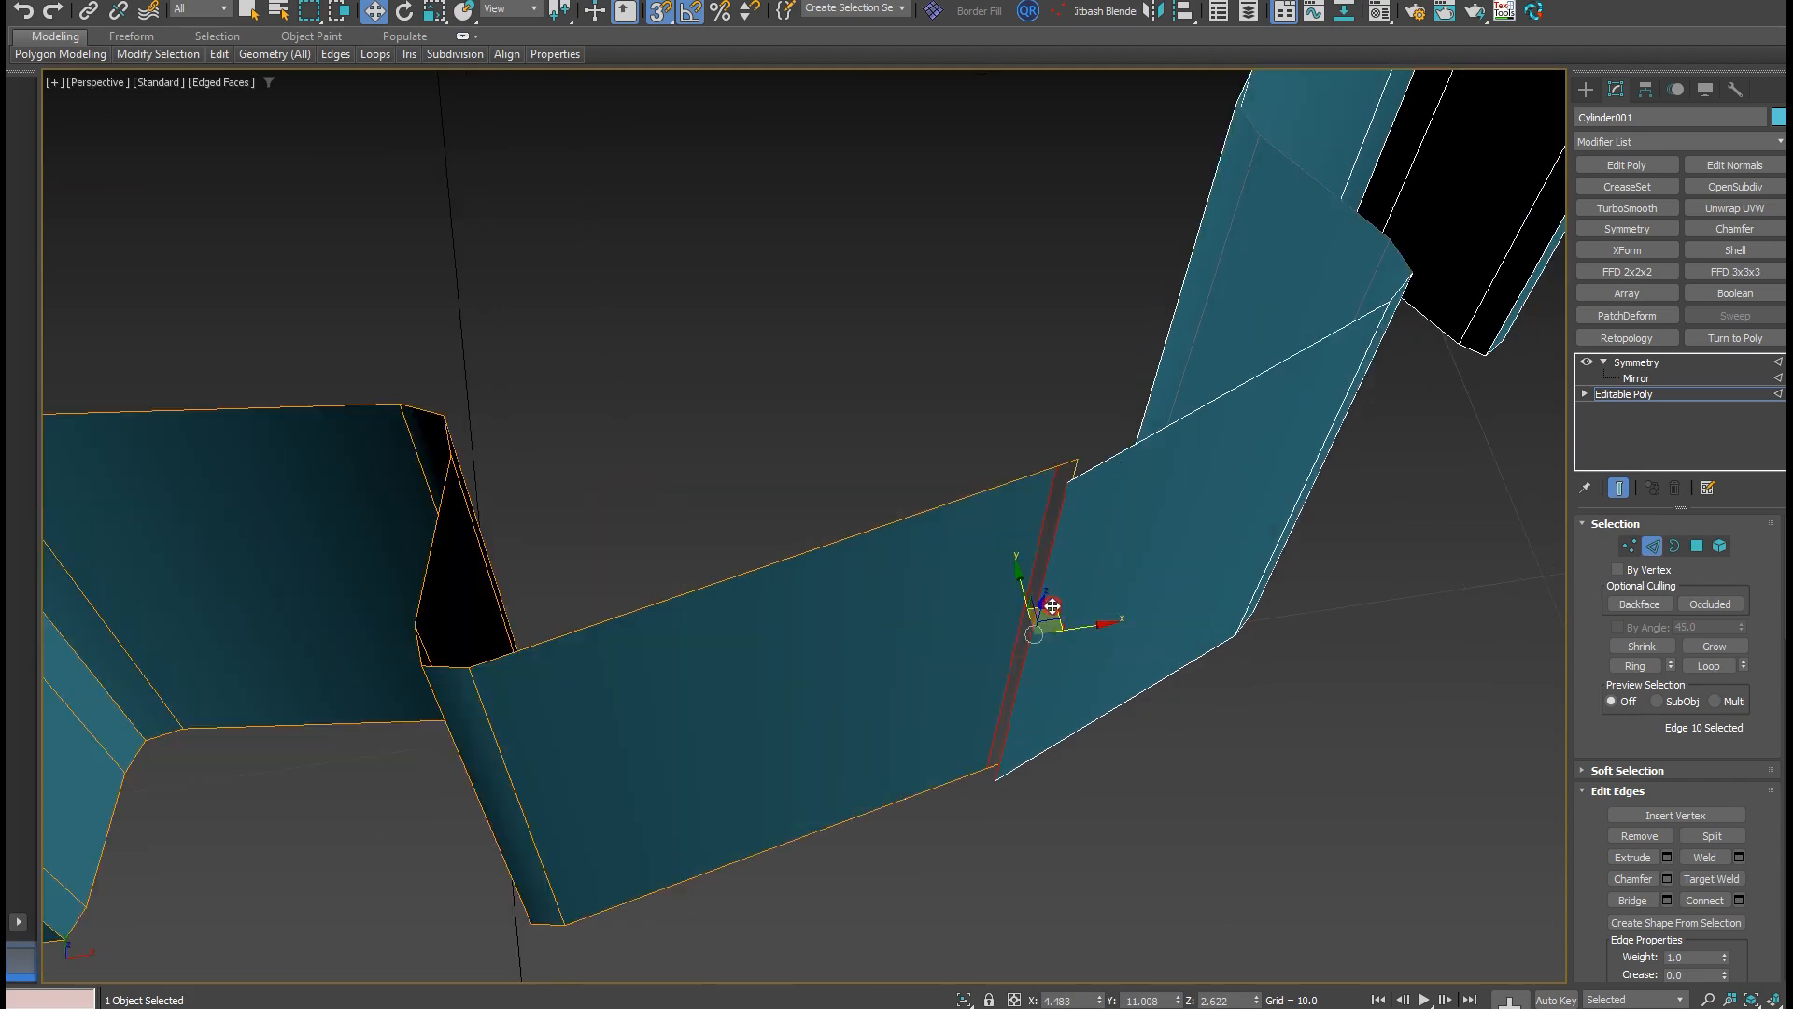
pyautogui.moveTo(1051, 626); pyautogui.dragTo(1023, 663)
pyautogui.keyDown('alt'); pyautogui.moveTo(1023, 663); pyautogui.dragTo(373, 682, button='middle'); pyautogui.keyUp('alt')
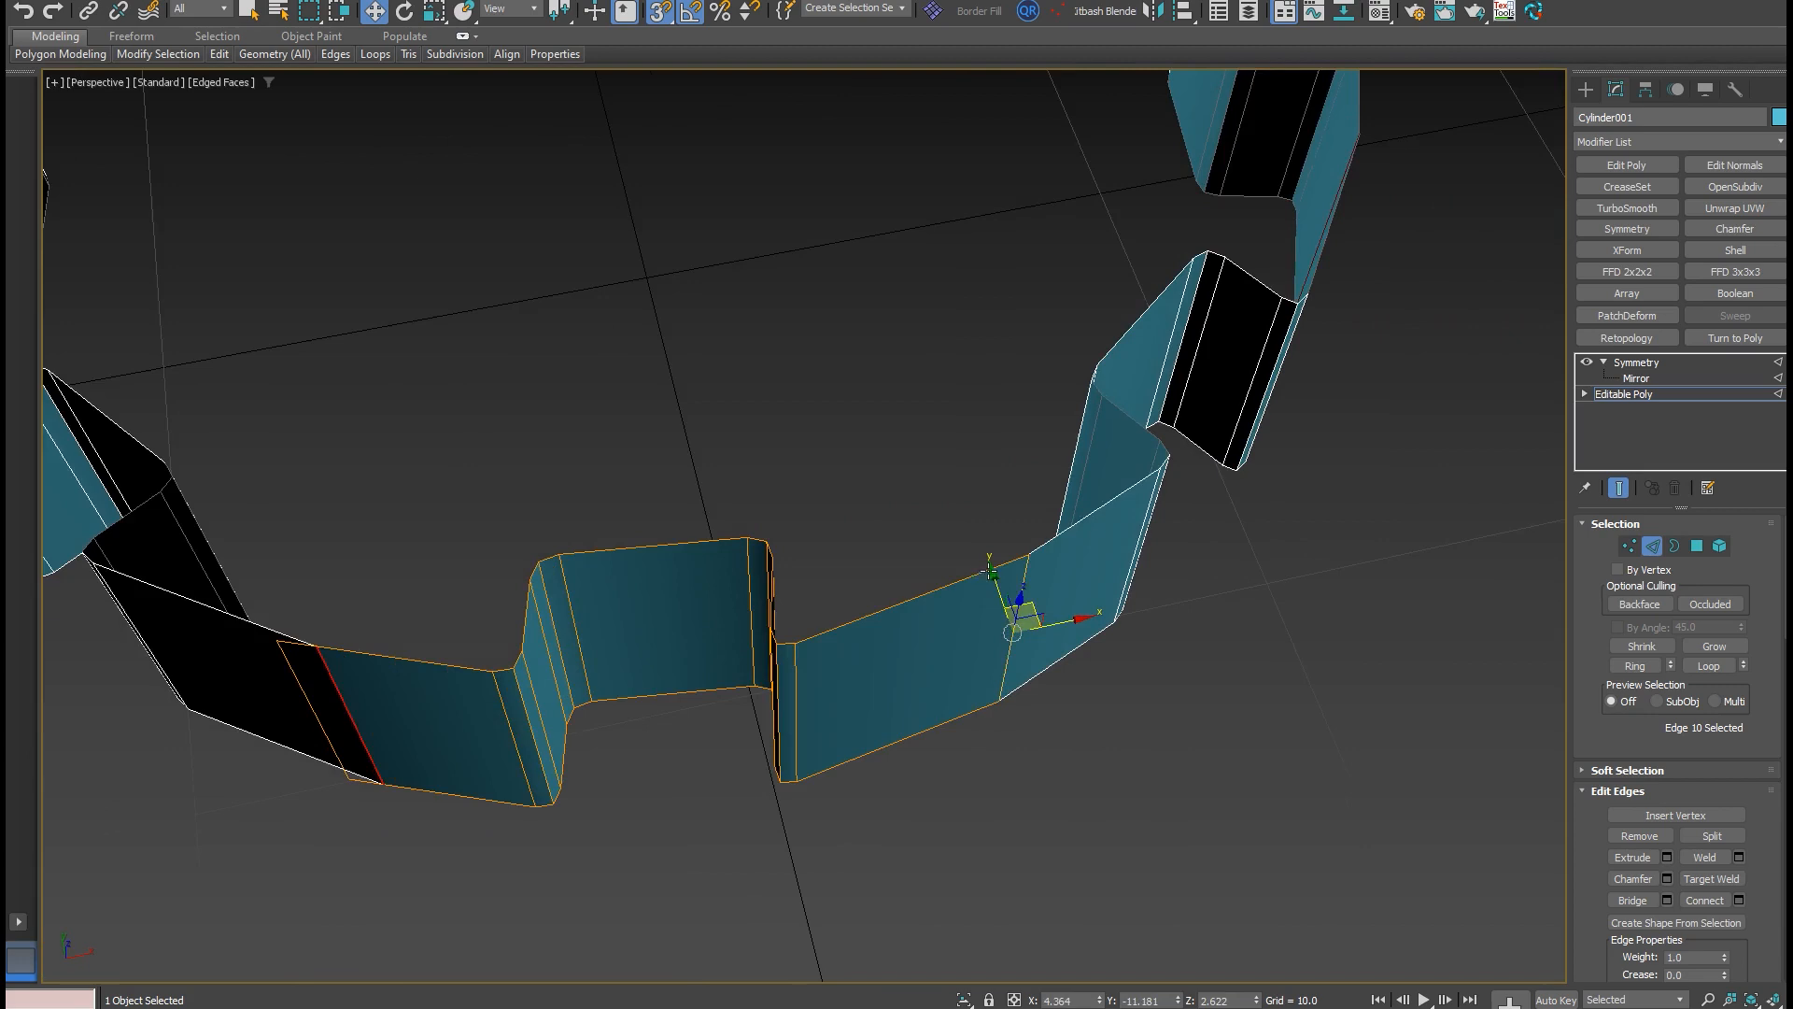
# Select the segment's left-hand open edge and snap it onto the adjoining edge of the neighboring radial copy.
pyautogui.scroll(3, 297, 685)
pyautogui.click(349, 707)
pyautogui.scroll(3, 360, 711)
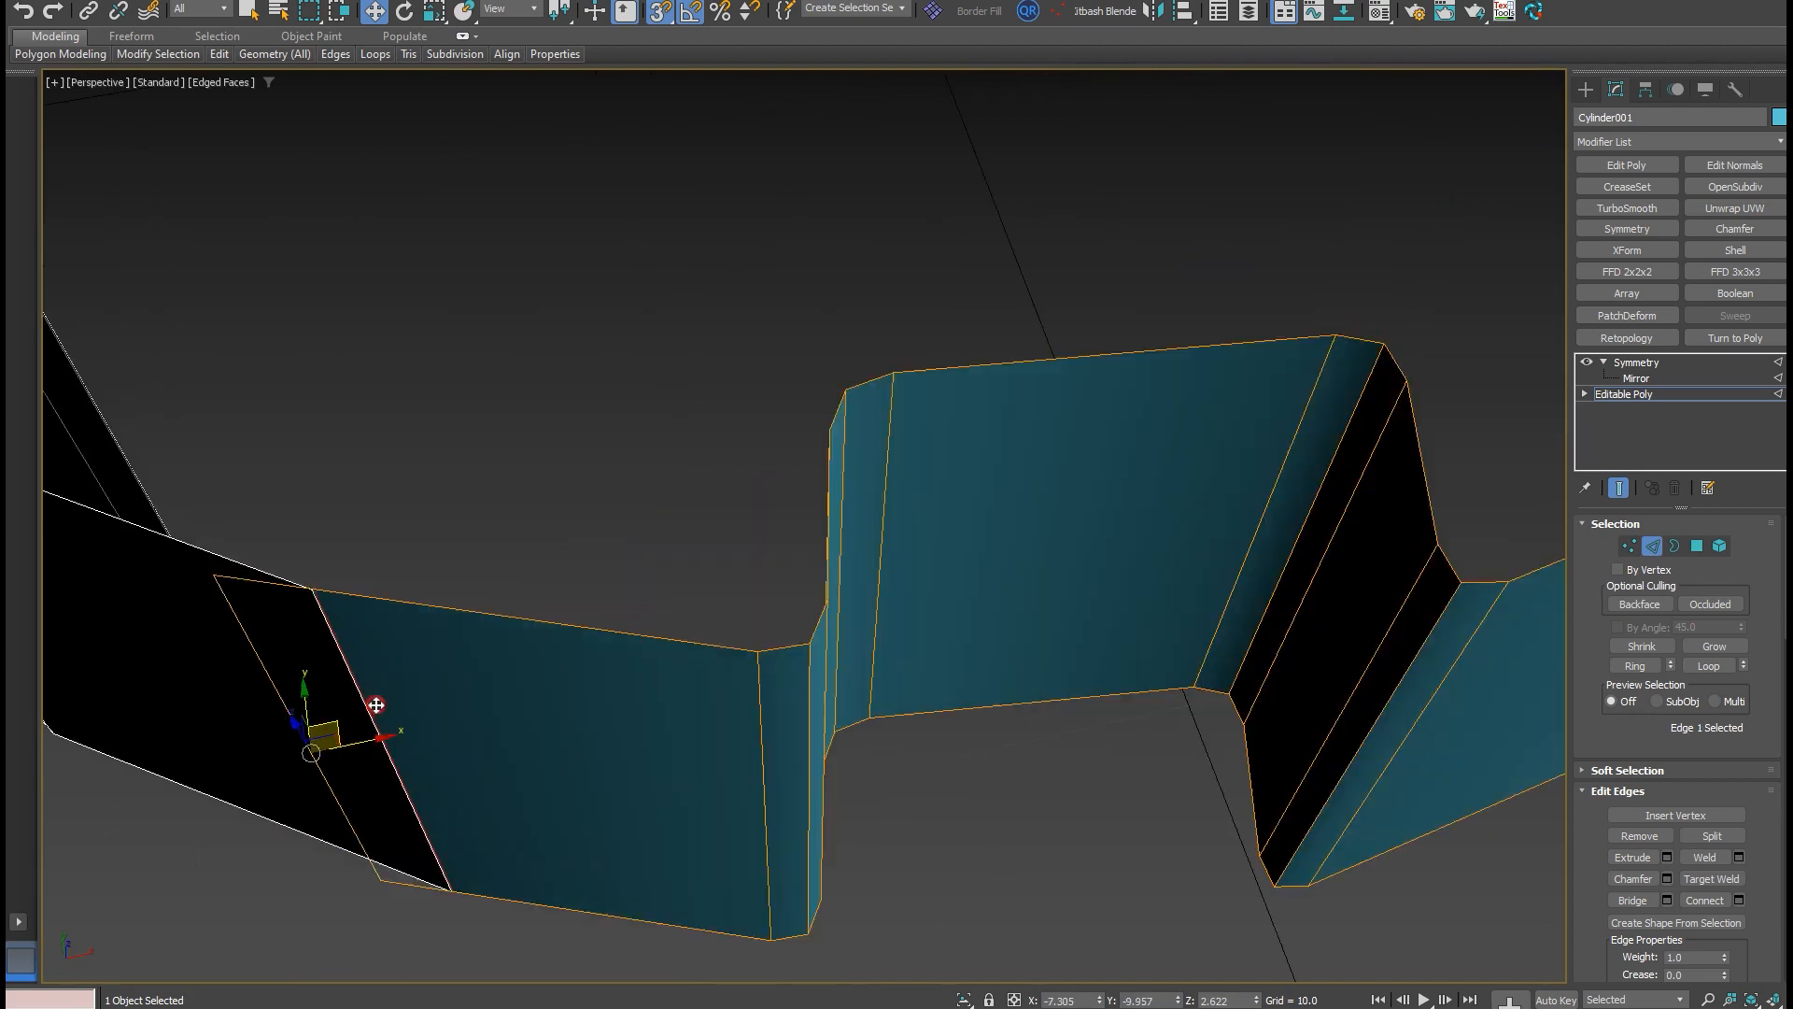
pyautogui.click(400, 769)
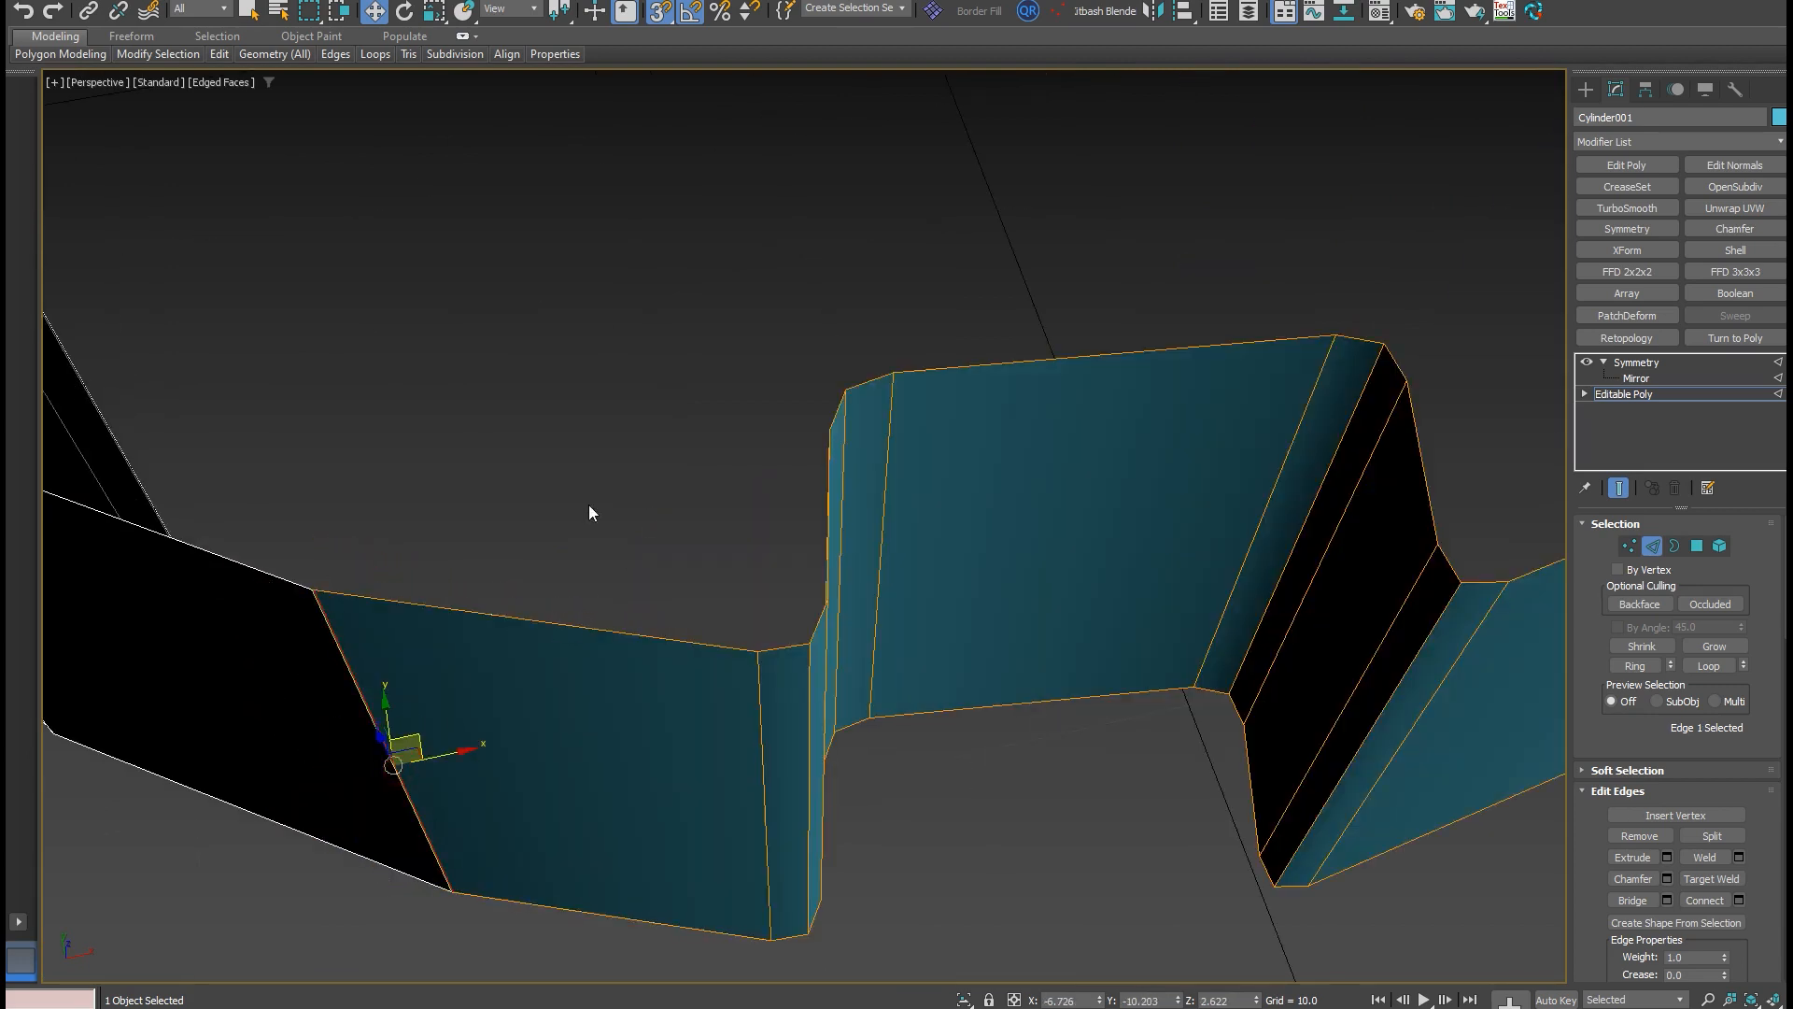
pyautogui.scroll(-10, 813, 725)
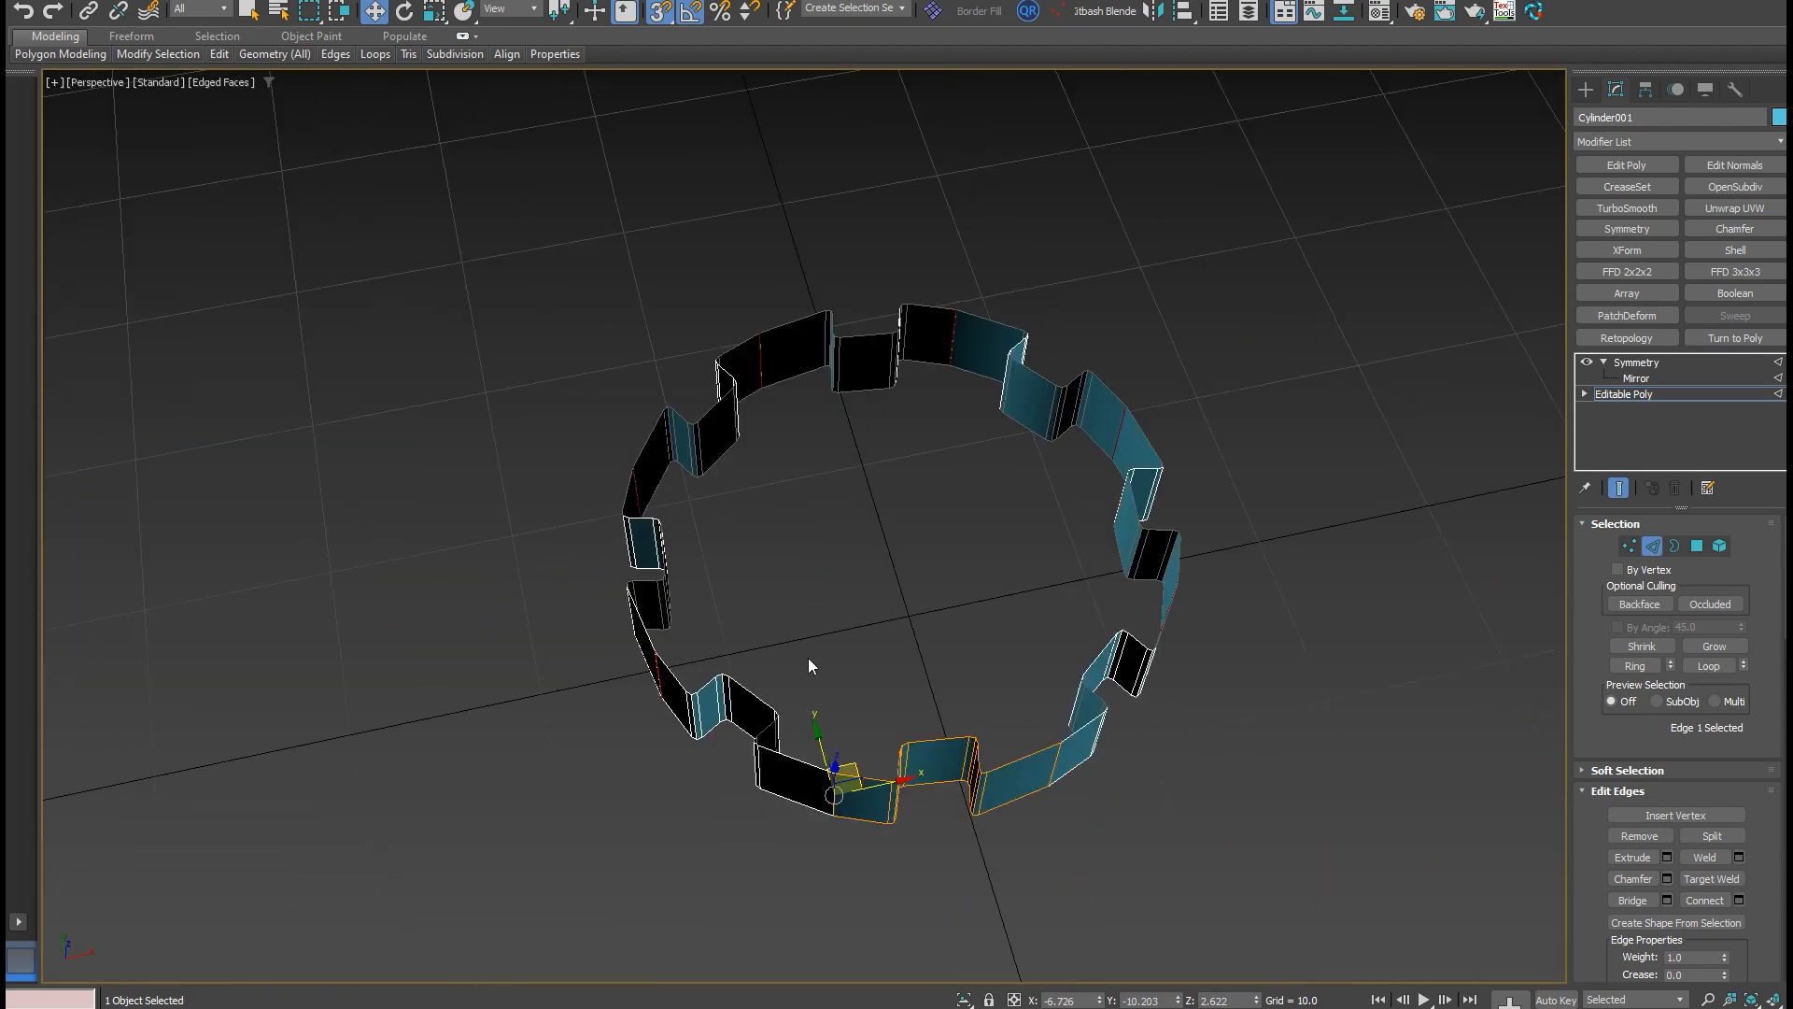
pyautogui.keyDown('alt'); pyautogui.moveTo(808, 658); pyautogui.dragTo(911, 592, button='middle'); pyautogui.keyUp('alt')
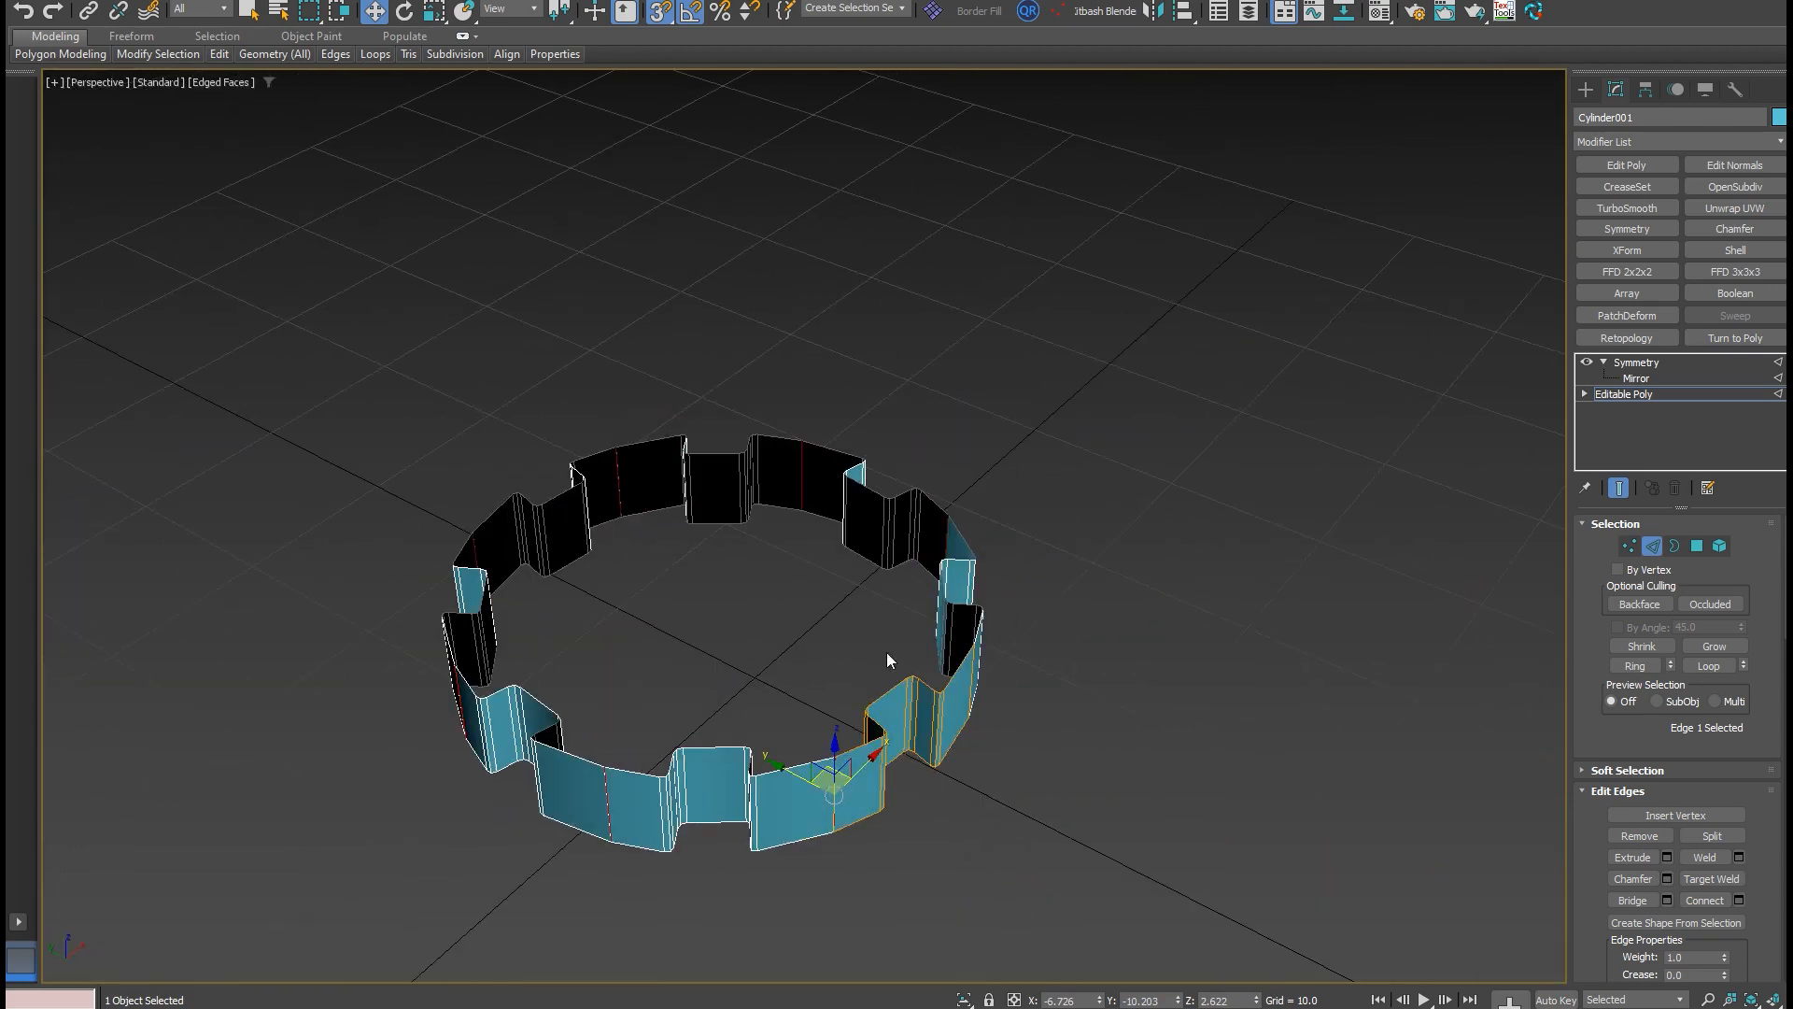
pyautogui.keyDown('alt'); pyautogui.moveTo(861, 659); pyautogui.dragTo(818, 673, button='middle'); pyautogui.keyUp('alt')
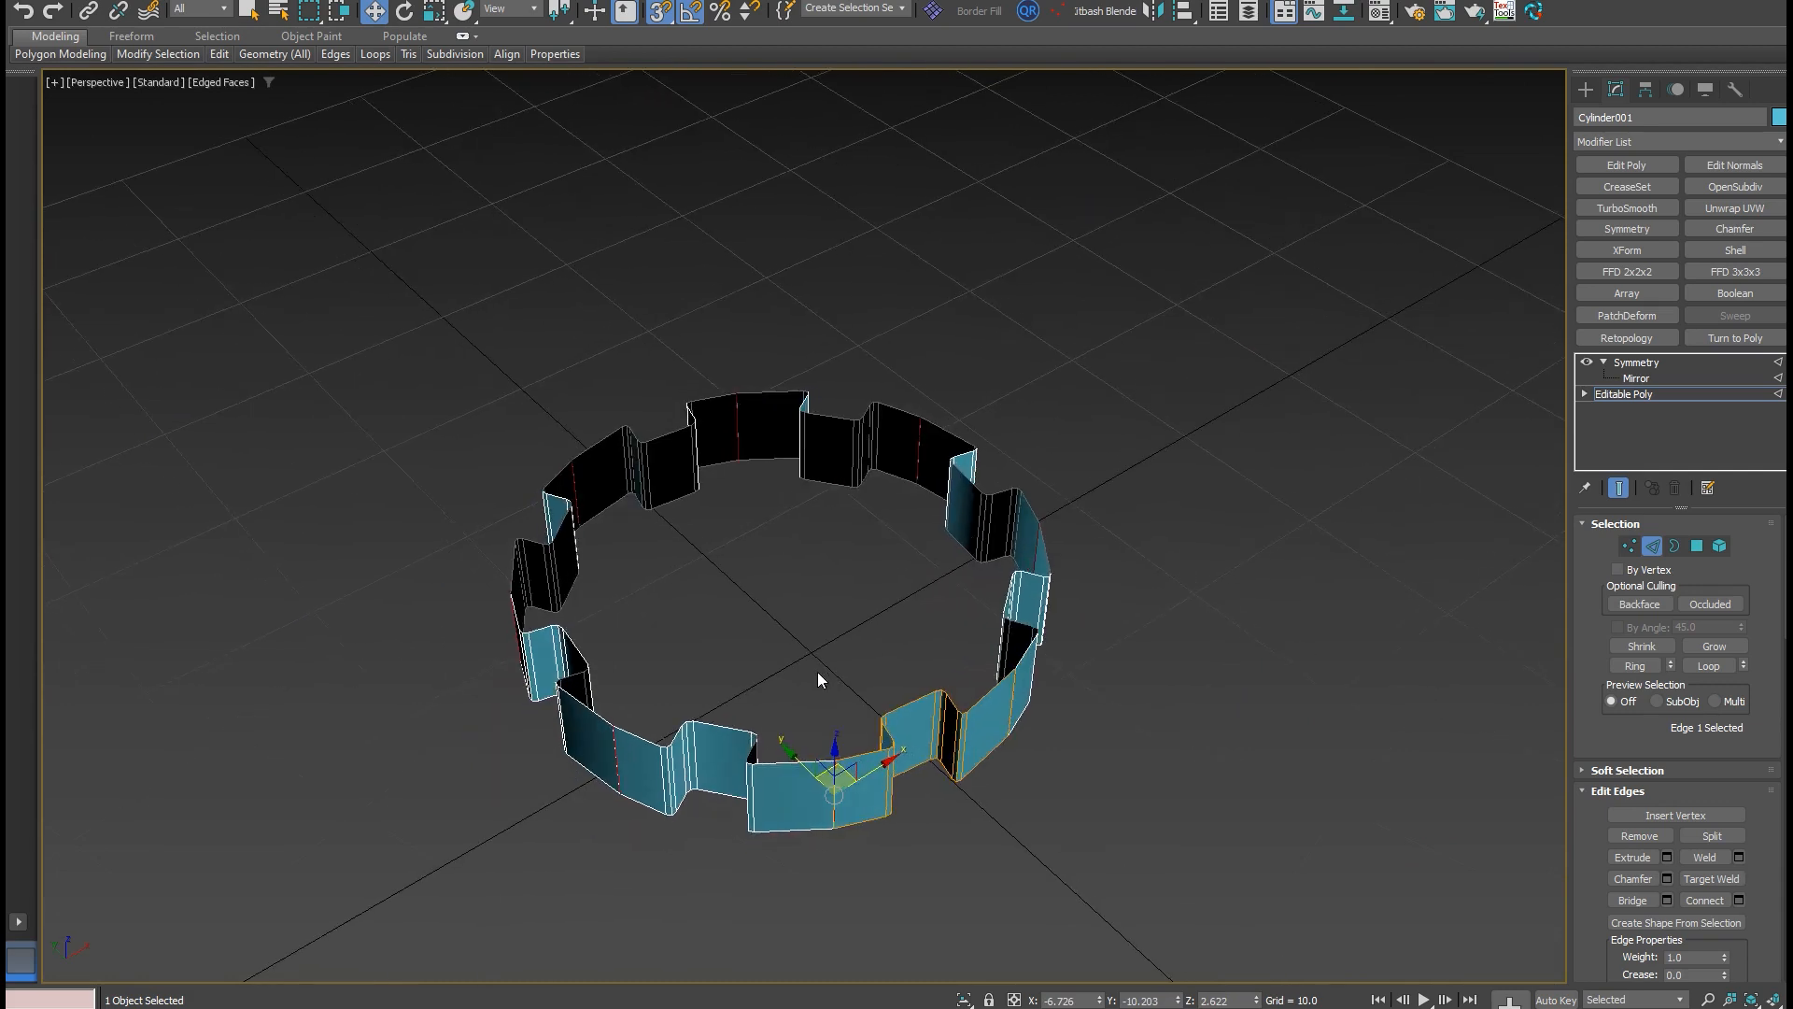